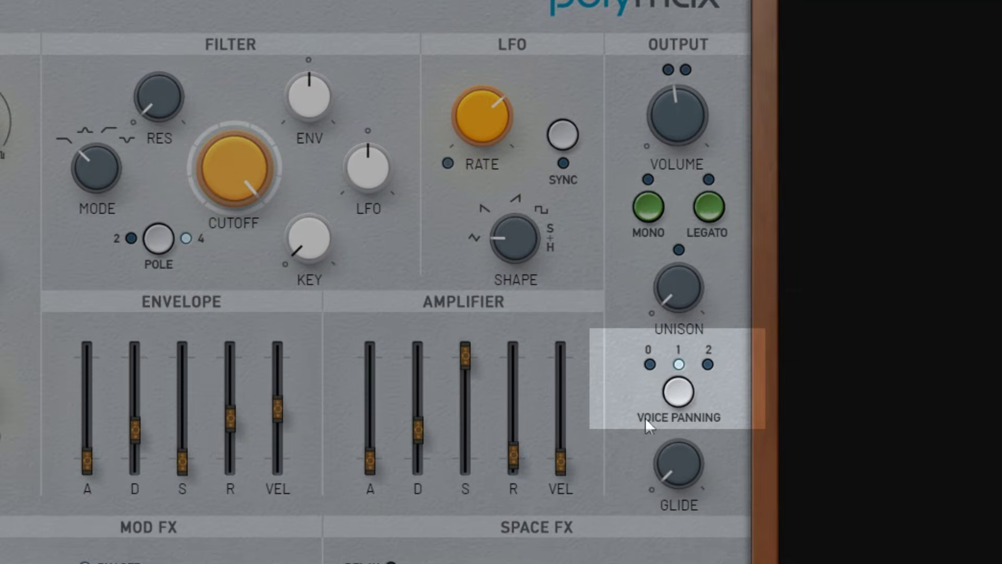
# - Cycle the output's voice panning through its modes and leave it set to 0
pyautogui.click(681, 397)
pyautogui.click(683, 395)
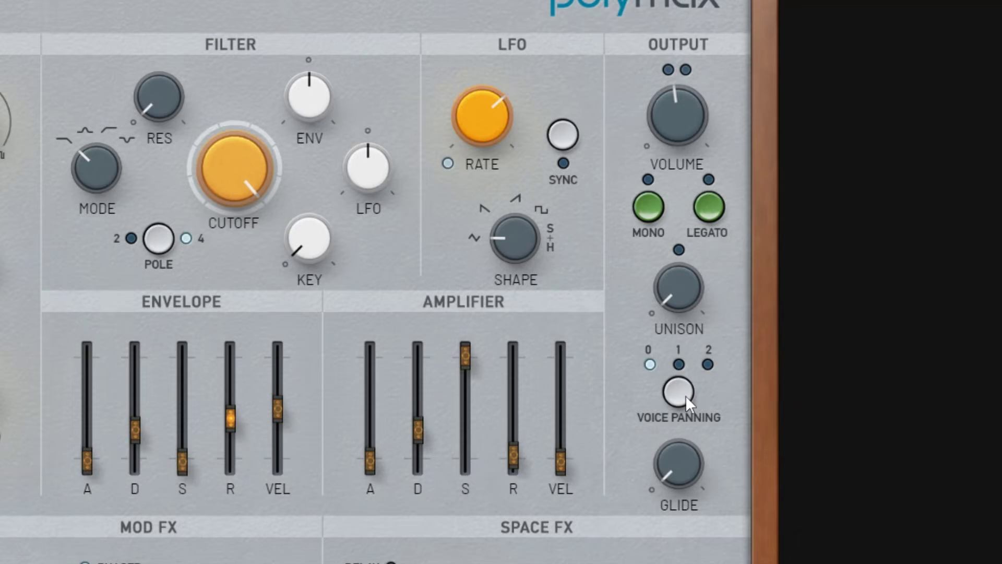
pyautogui.click(684, 395)
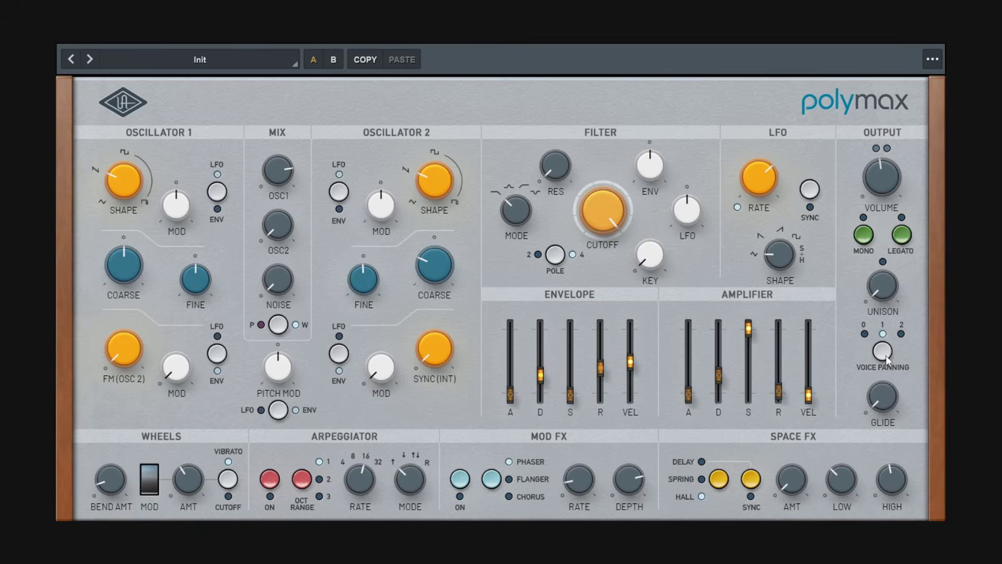
pyautogui.click(886, 356)
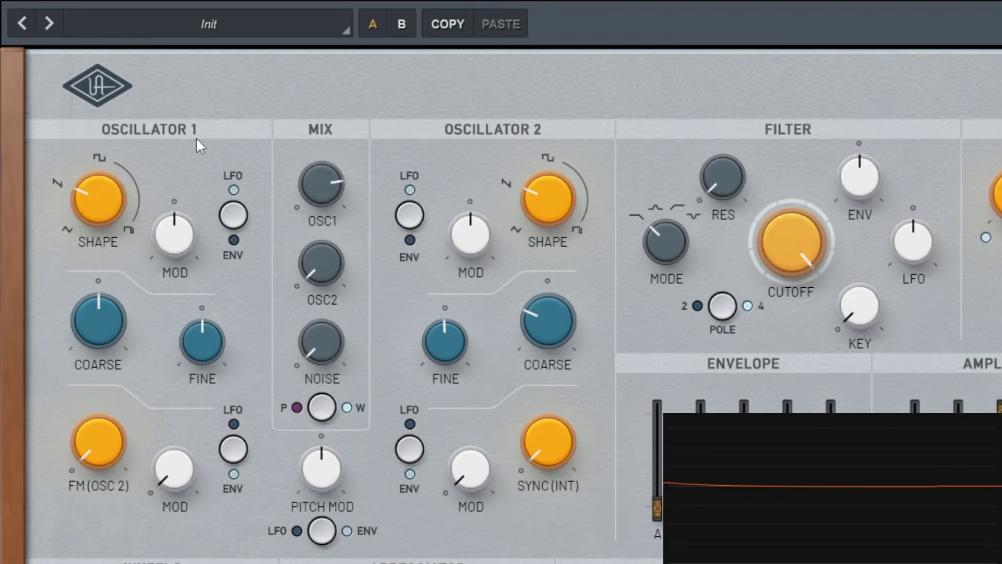
# - Sweep Oscillator 1's waveform shape down to triangle, up to square, and back towards triangle
pyautogui.moveTo(92, 218)
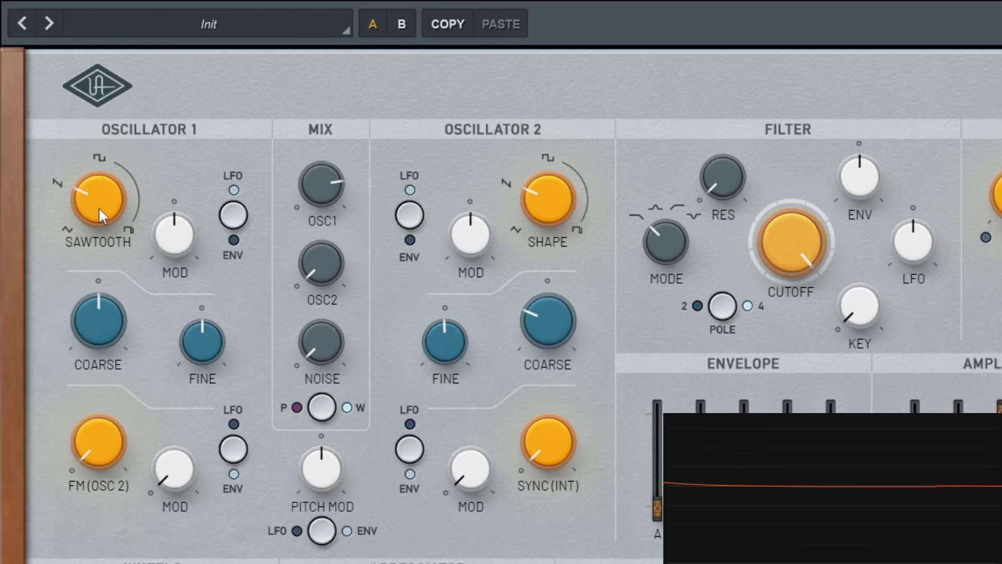
pyautogui.moveTo(101, 202); pyautogui.dragTo(105, 280)
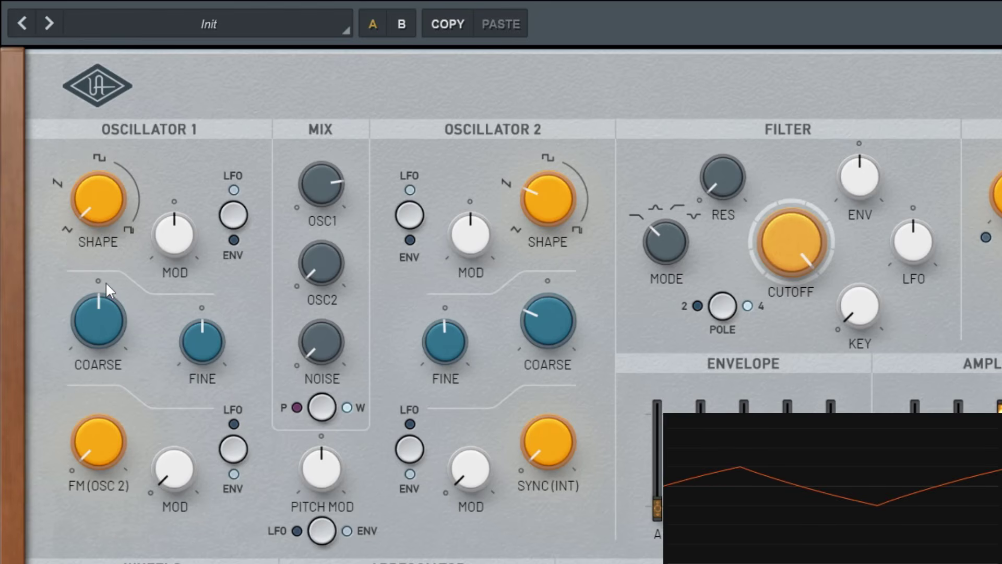
pyautogui.moveTo(104, 210); pyautogui.dragTo(110, 126)
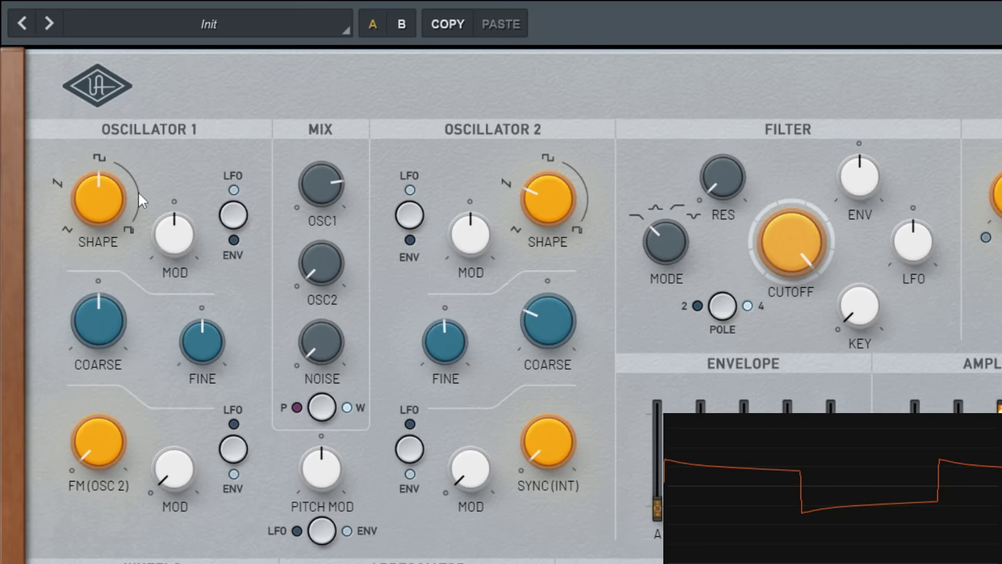
pyautogui.moveTo(101, 196); pyautogui.dragTo(148, 253)
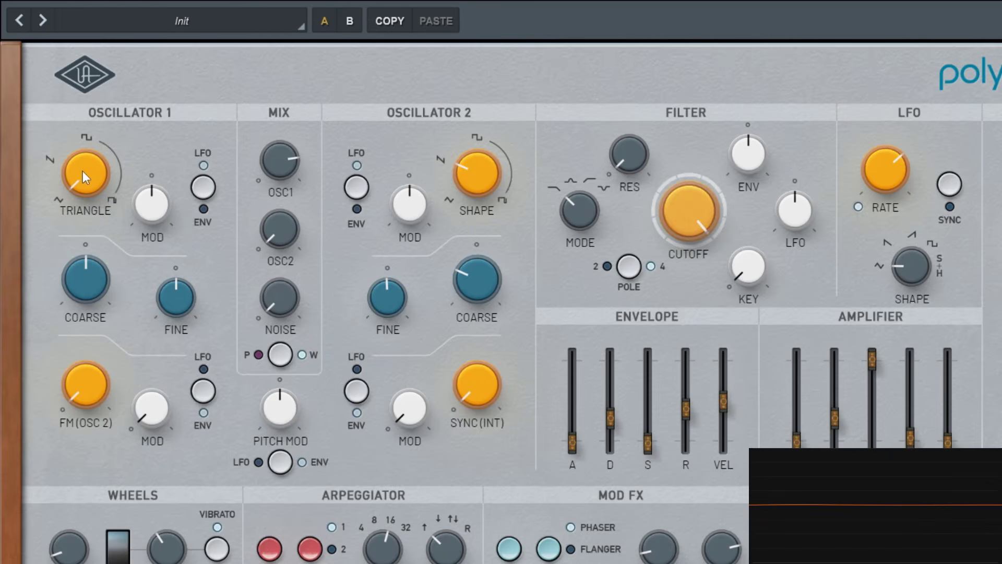
# - Move Oscillator 1's shape into the pulse-width range past square and set its LFO shape modulation to about 24
pyautogui.moveTo(116, 178); pyautogui.dragTo(132, 96)
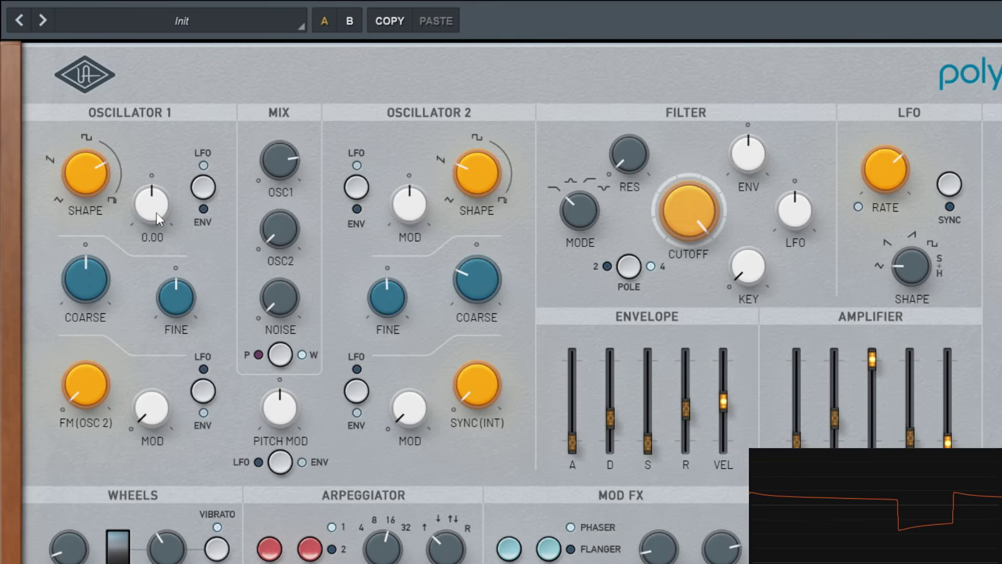
pyautogui.moveTo(156, 212); pyautogui.dragTo(159, 199)
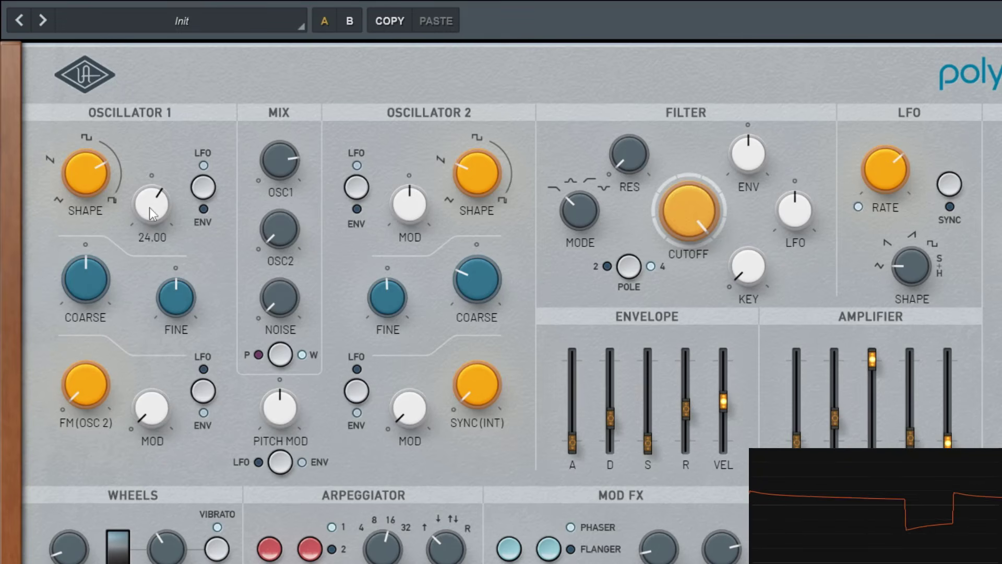
pyautogui.moveTo(88, 189)
pyautogui.mouseDown()
pyautogui.moveTo(86, 174)
pyautogui.moveTo(96, 205)
pyautogui.mouseUp()
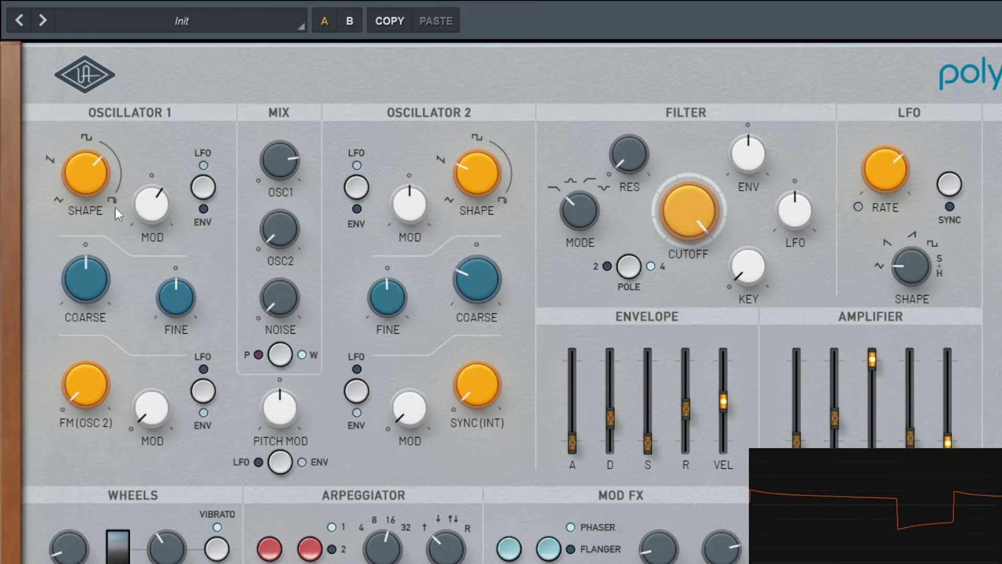
pyautogui.moveTo(162, 207)
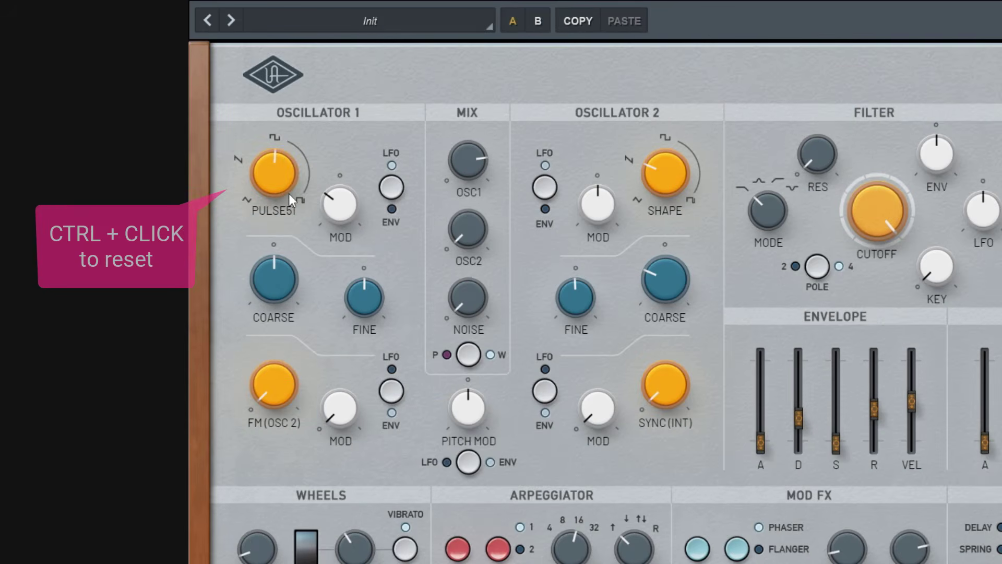
# - Reset Oscillator 1's shape and shape modulation amount to their default values
pyautogui.keyDown('ctrl'); pyautogui.click(88, 190); pyautogui.keyUp('ctrl')
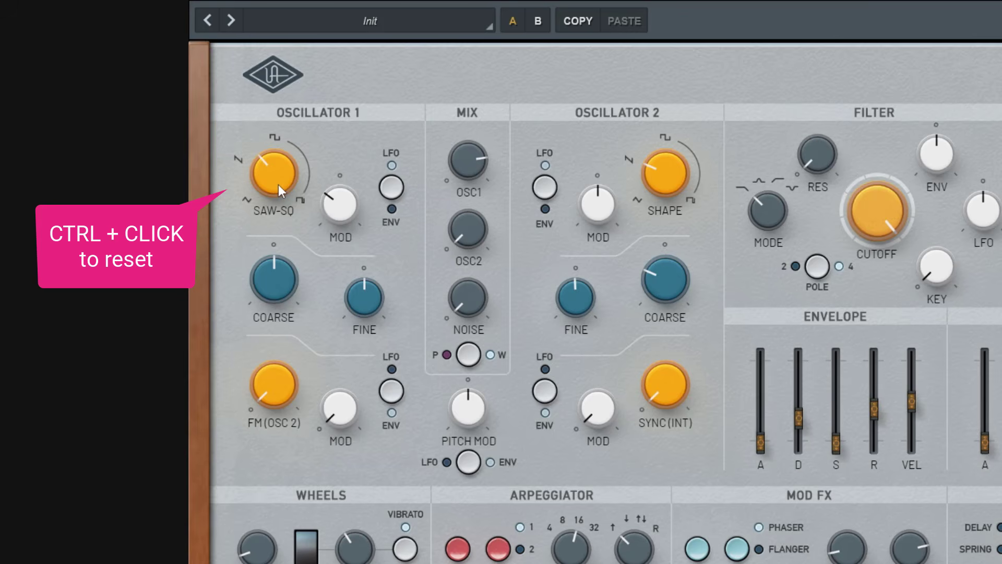
pyautogui.keyDown('ctrl'); pyautogui.click(278, 184); pyautogui.keyUp('ctrl')
pyautogui.keyDown('ctrl'); pyautogui.click(348, 207); pyautogui.keyUp('ctrl')
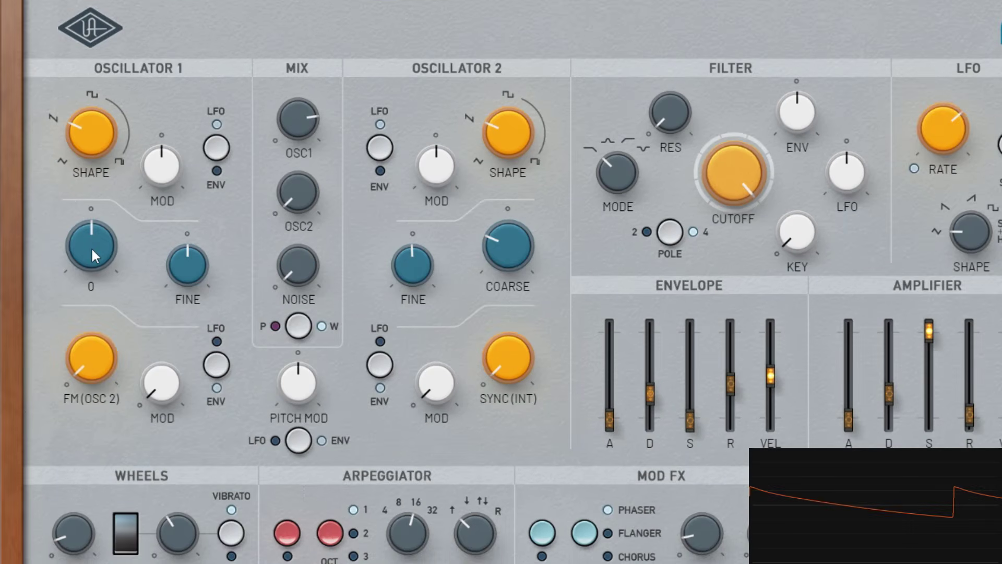
# - Try Oscillator 1's coarse tuning and reset it to 0, and try its fine tuning
pyautogui.moveTo(274, 258); pyautogui.dragTo(278, 239)
pyautogui.moveTo(97, 203); pyautogui.dragTo(86, 250)
pyautogui.doubleClick(86, 249)
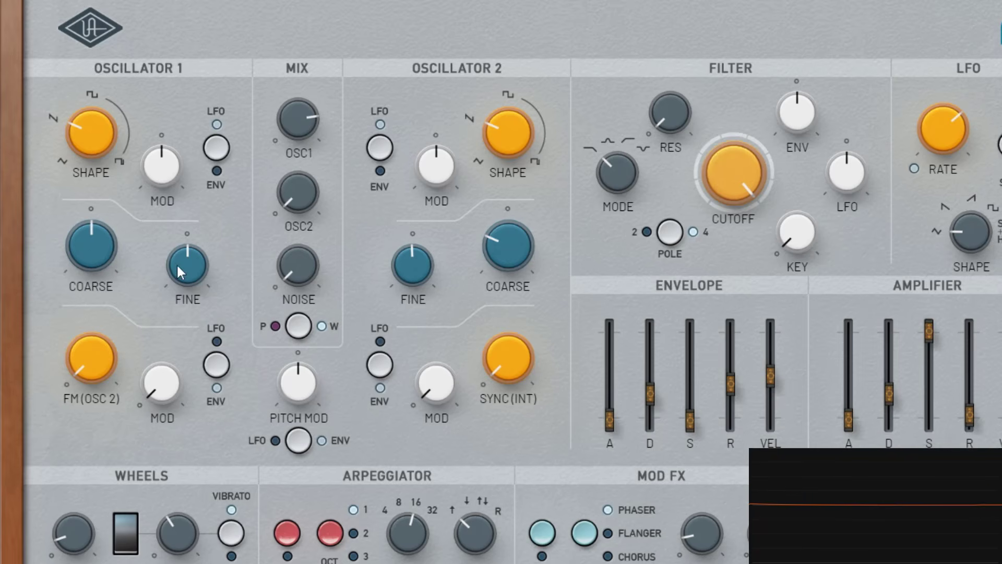
pyautogui.moveTo(194, 272)
pyautogui.mouseDown()
pyautogui.moveTo(203, 166)
pyautogui.moveTo(213, 347)
pyautogui.moveTo(207, 268)
pyautogui.mouseUp()
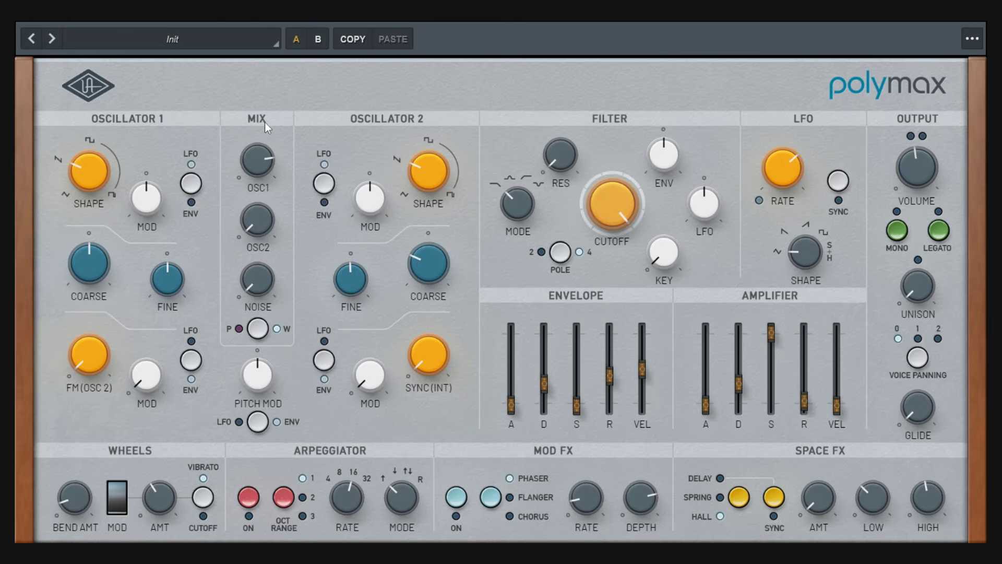
# - Isolate the noise source at level 69 with OSC1 fully down in the mix, and switch the noise from white to pink
pyautogui.moveTo(259, 149); pyautogui.dragTo(263, 216)
pyautogui.moveTo(261, 167); pyautogui.dragTo(276, 295)
pyautogui.moveTo(263, 222); pyautogui.dragTo(262, 264)
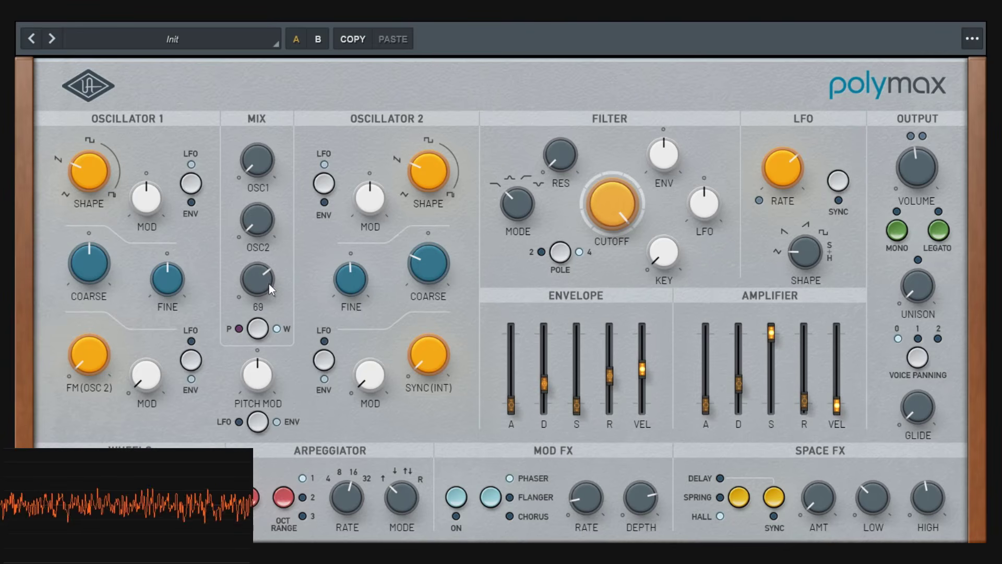
pyautogui.click(259, 333)
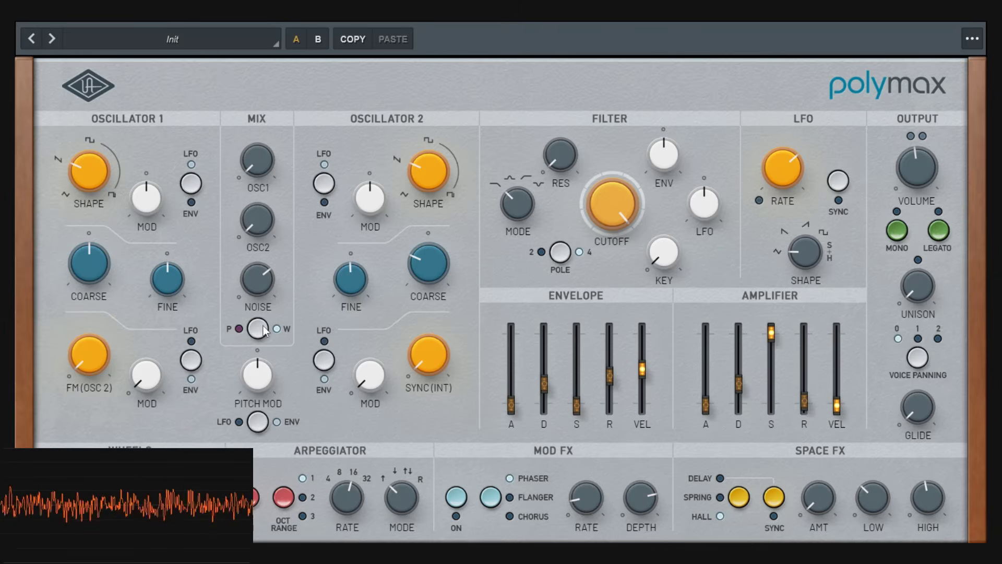
pyautogui.click(259, 328)
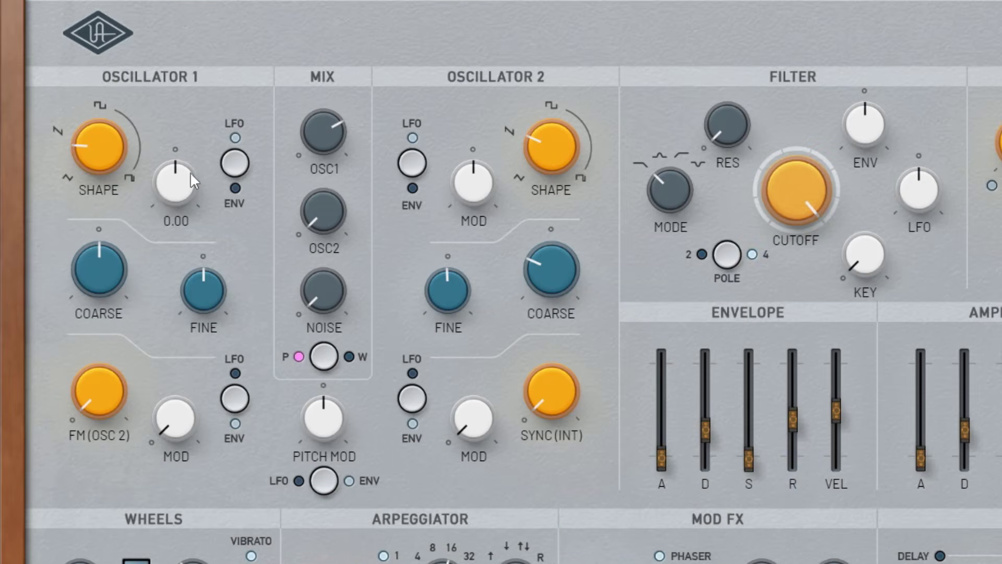
# - Set Oscillator 1's shape between triangle and sawtooth with an LFO shape modulation amount of 49
pyautogui.moveTo(110, 152); pyautogui.dragTo(130, 255)
pyautogui.moveTo(175, 200)
pyautogui.moveTo(176, 200); pyautogui.dragTo(239, 138)
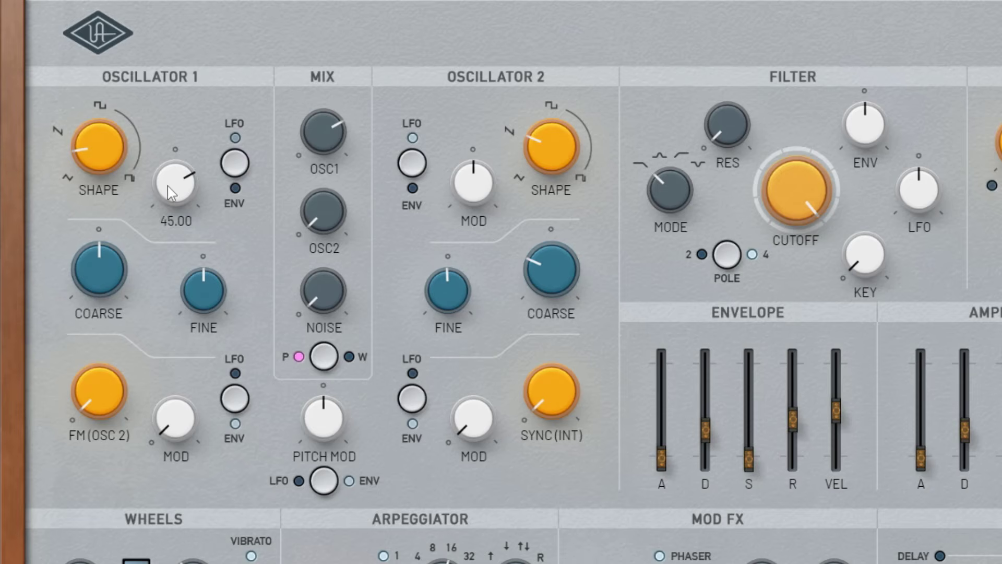
pyautogui.moveTo(165, 168); pyautogui.dragTo(194, 173)
pyautogui.moveTo(107, 141)
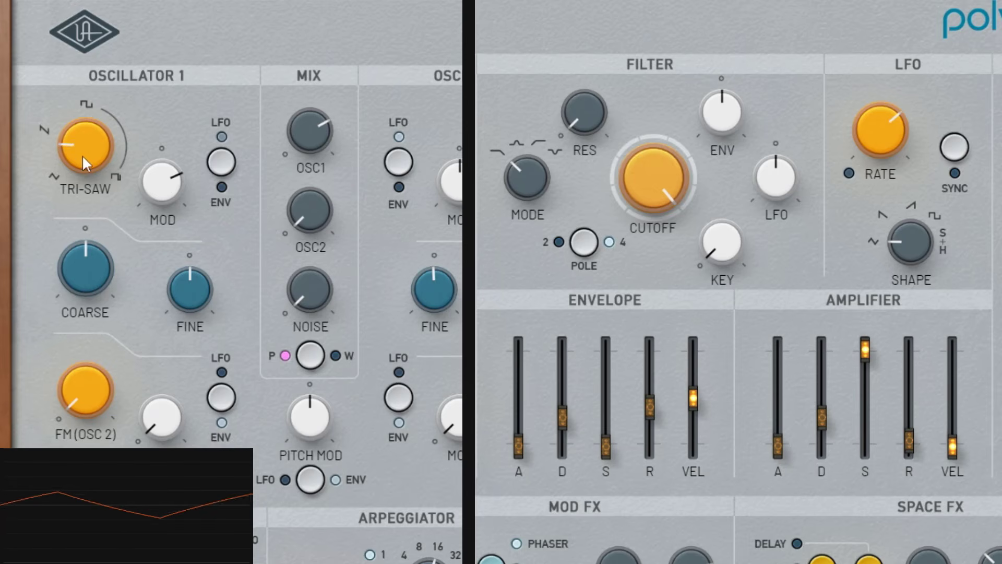
pyautogui.moveTo(85, 157); pyautogui.dragTo(82, 144)
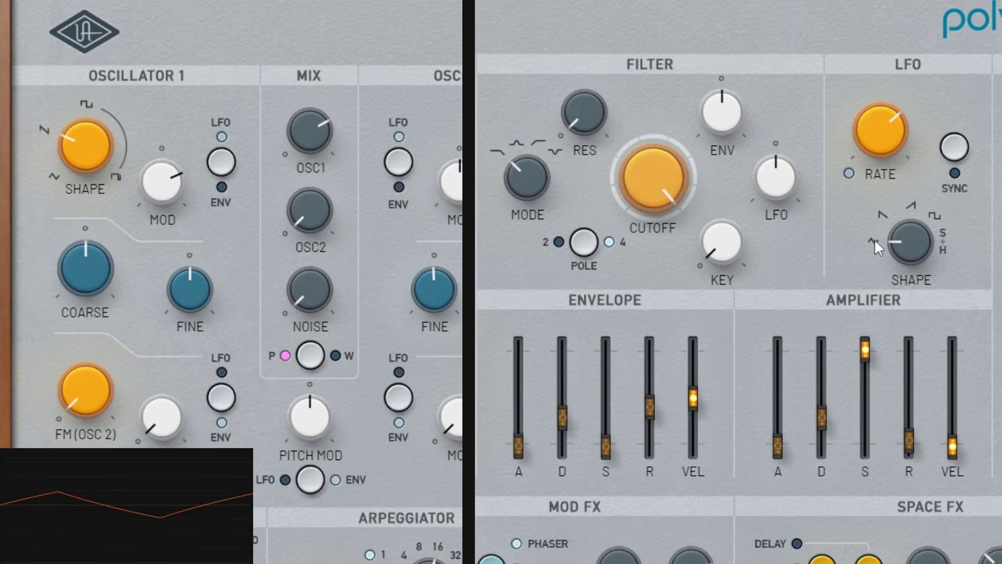
pyautogui.moveTo(101, 143); pyautogui.dragTo(100, 156)
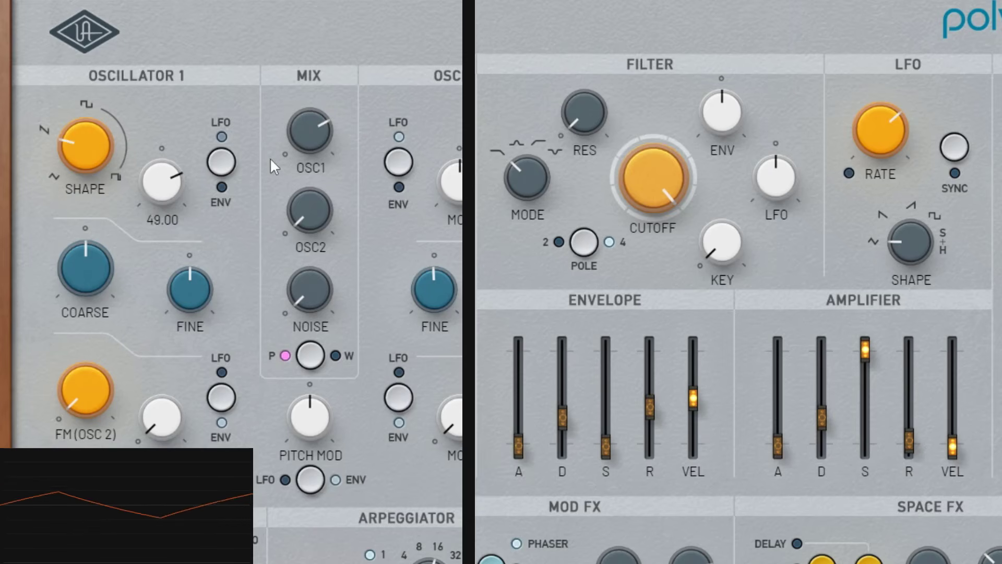
# - Turn on tempo sync for the LFO and adjust its rate slightly
pyautogui.moveTo(891, 125); pyautogui.dragTo(930, 130)
pyautogui.click(959, 147)
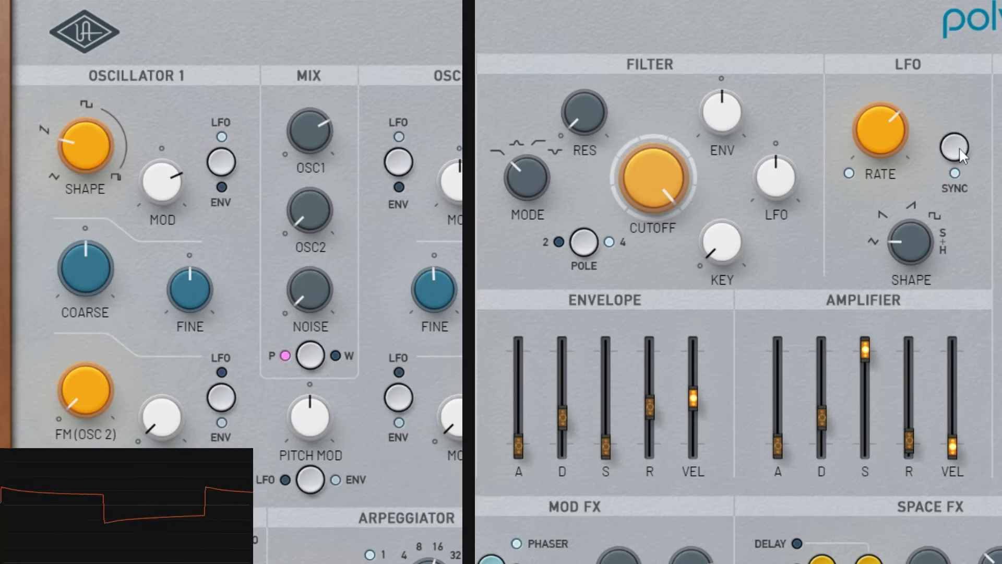
pyautogui.moveTo(890, 158)
pyautogui.mouseDown()
pyautogui.moveTo(892, 167)
pyautogui.moveTo(891, 146)
pyautogui.mouseUp()
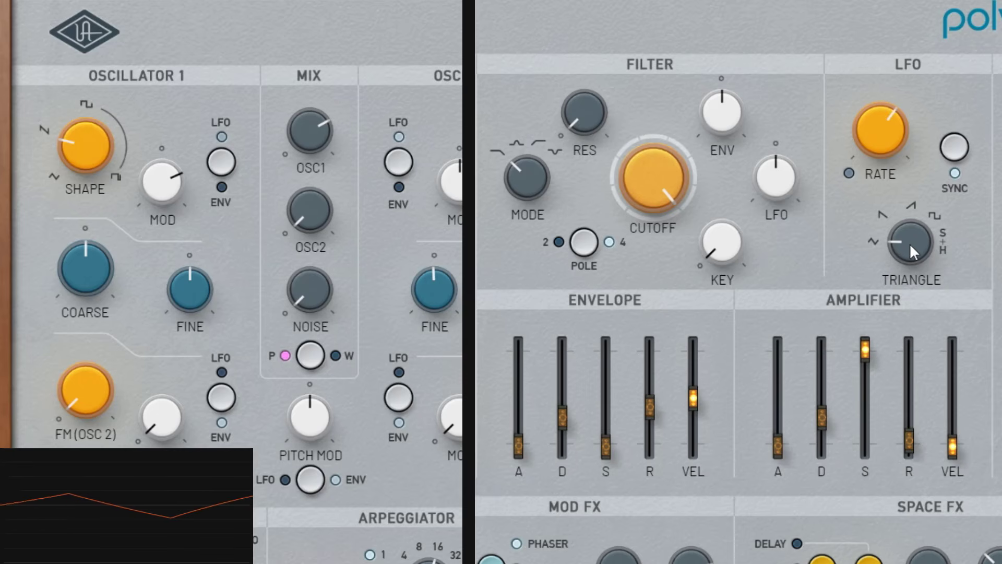
# - Try the square and sample-and-hold LFO shapes and return the LFO to triangle
pyautogui.moveTo(907, 242); pyautogui.dragTo(913, 193)
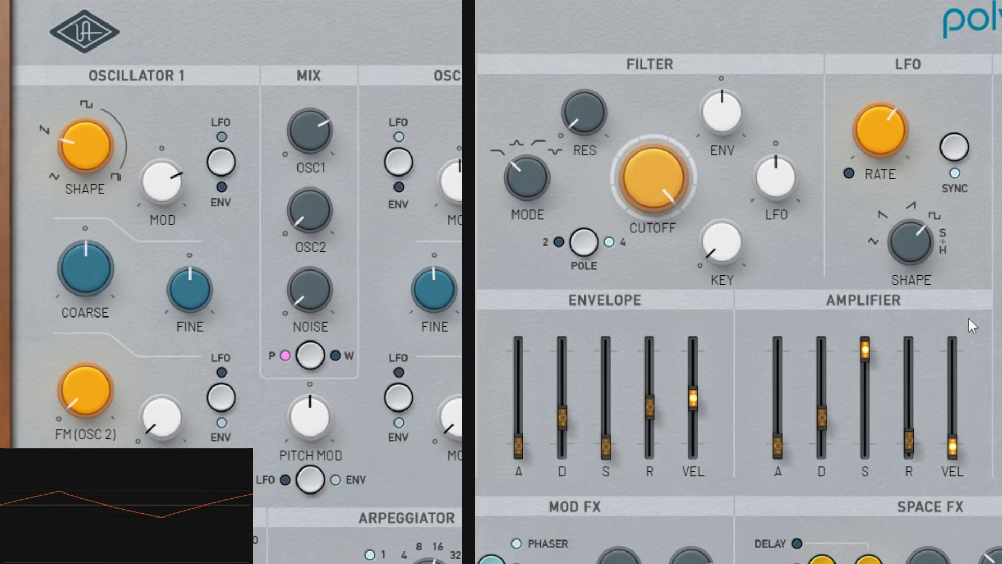
pyautogui.moveTo(922, 248); pyautogui.dragTo(927, 200)
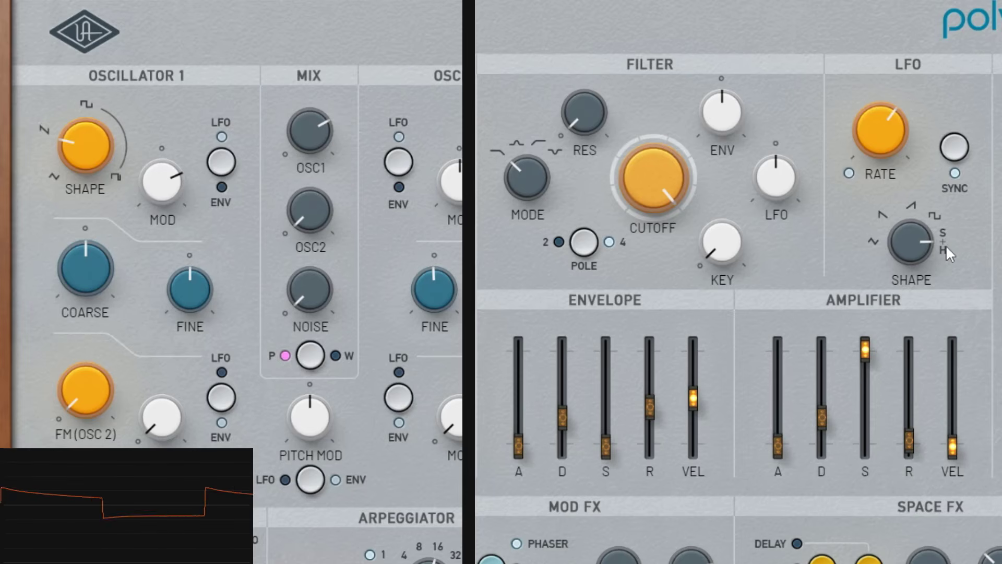
pyautogui.moveTo(945, 244); pyautogui.dragTo(931, 433)
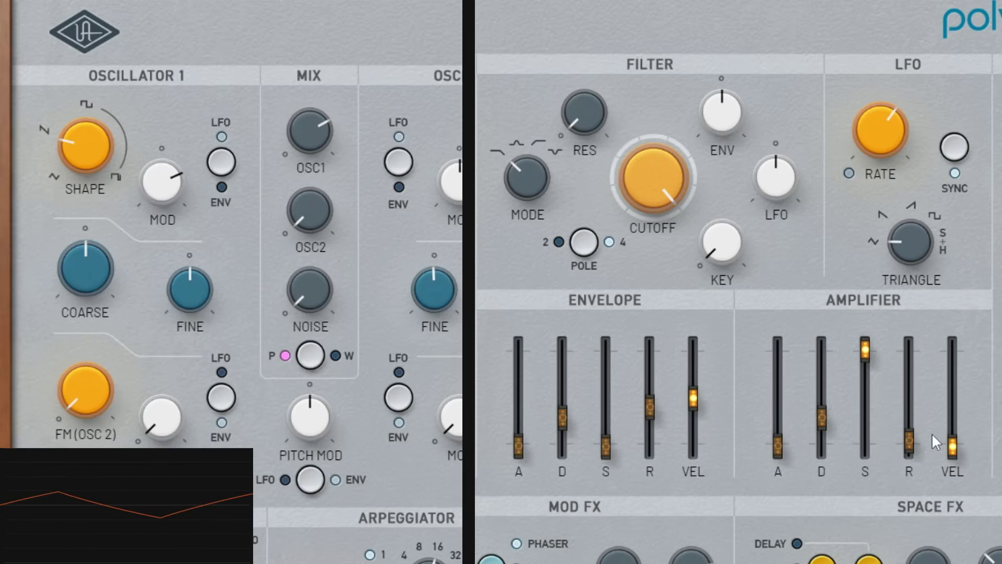
# - Modulate Oscillator 1's shape from the envelope instead of the LFO, with a longer envelope attack and a higher modulation amount
pyautogui.click(222, 161)
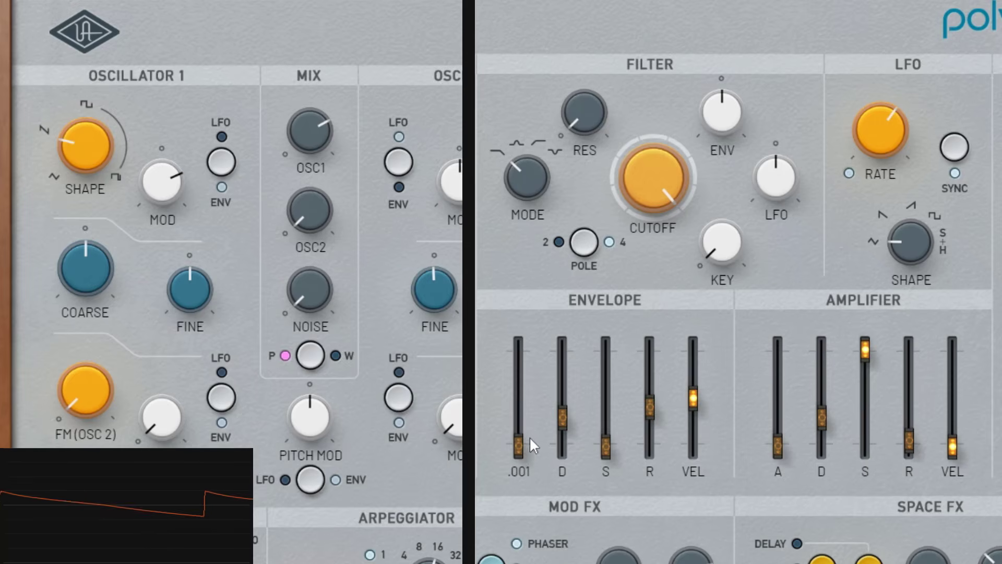
pyautogui.moveTo(518, 444); pyautogui.dragTo(529, 338)
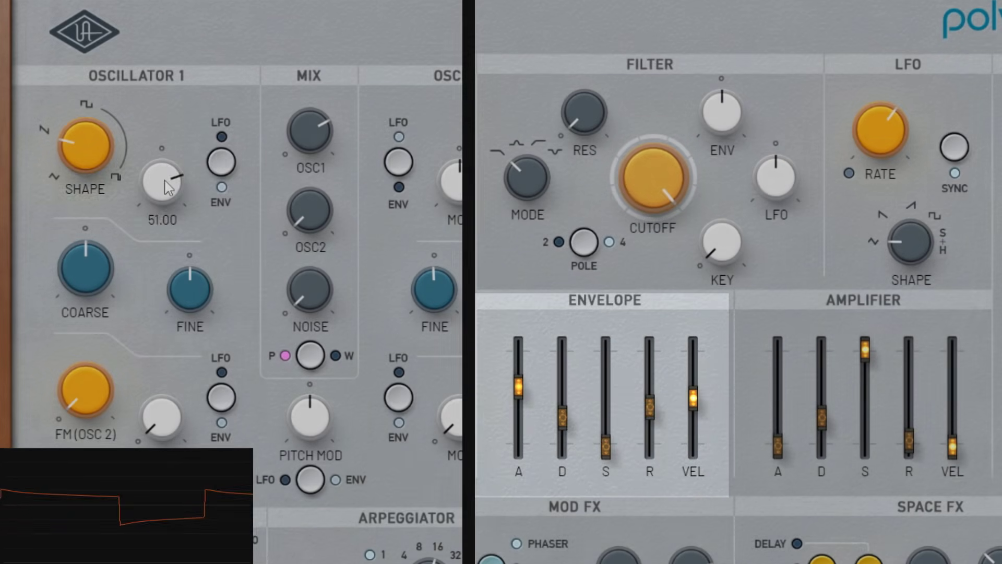
pyautogui.moveTo(168, 187); pyautogui.dragTo(169, 177)
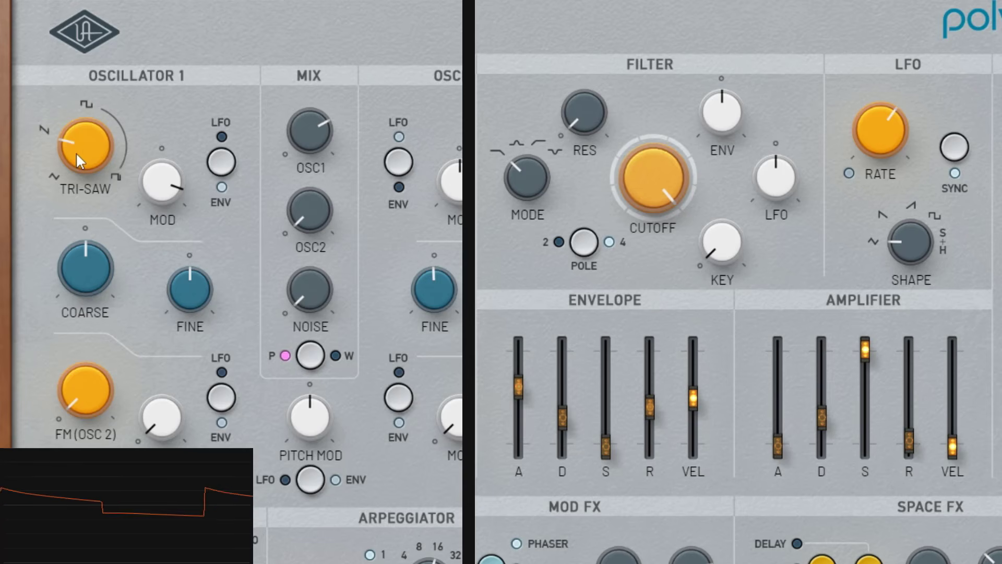
# - Try Oscillator 1's envelope shape modulation at its full negative amount with the shape set between sawtooth and square
pyautogui.moveTo(77, 152); pyautogui.dragTo(96, 165)
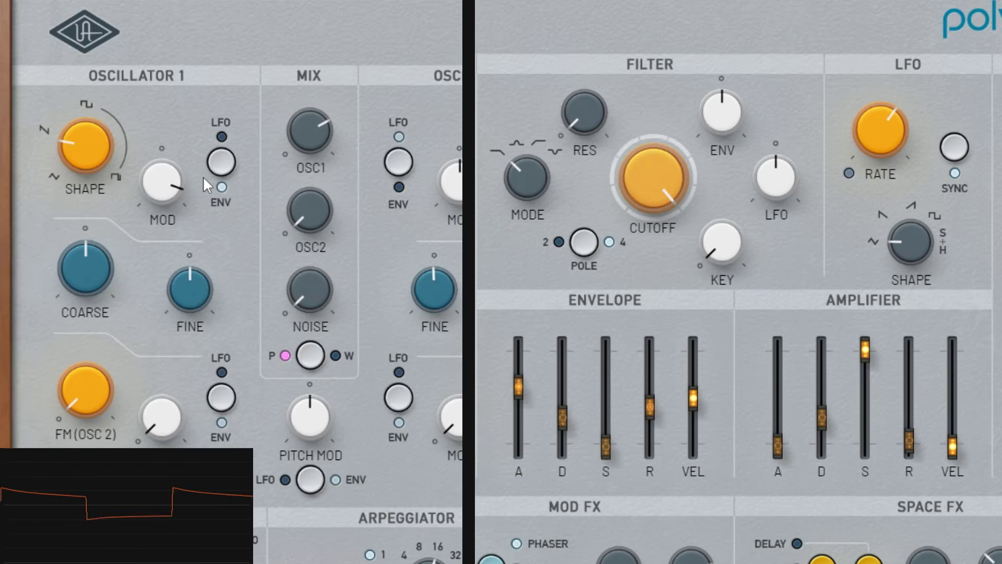
pyautogui.moveTo(180, 184); pyautogui.dragTo(178, 346)
pyautogui.moveTo(88, 168); pyautogui.dragTo(90, 110)
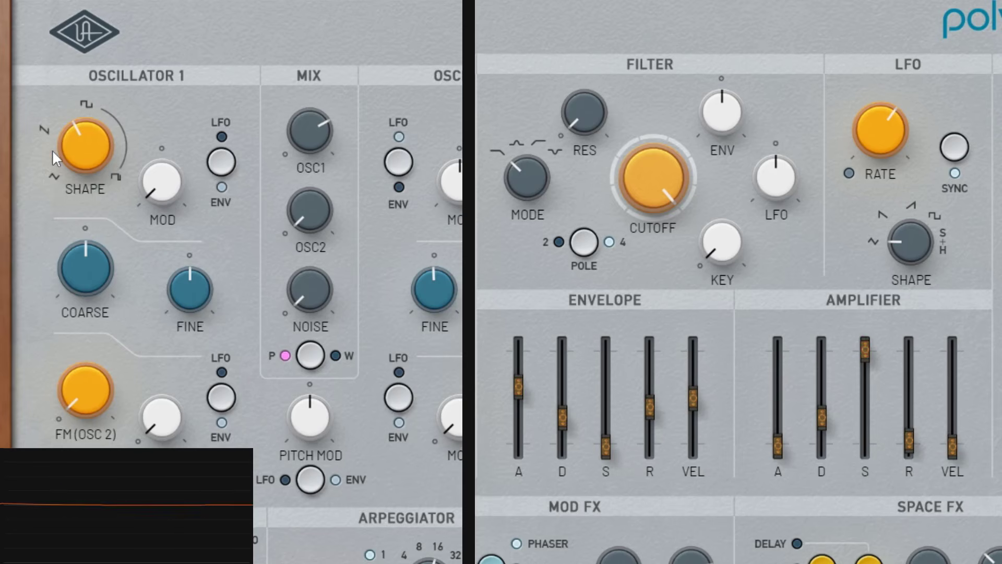
pyautogui.moveTo(67, 149)
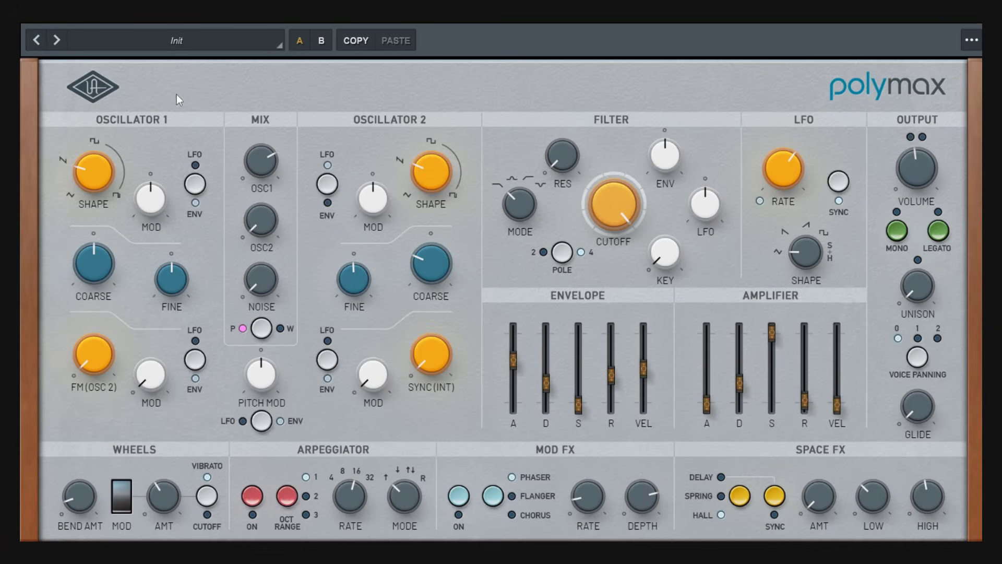
# - Raise the pitch modulation amount well above zero with the envelope as its source
pyautogui.moveTo(90, 160)
pyautogui.moveTo(271, 387)
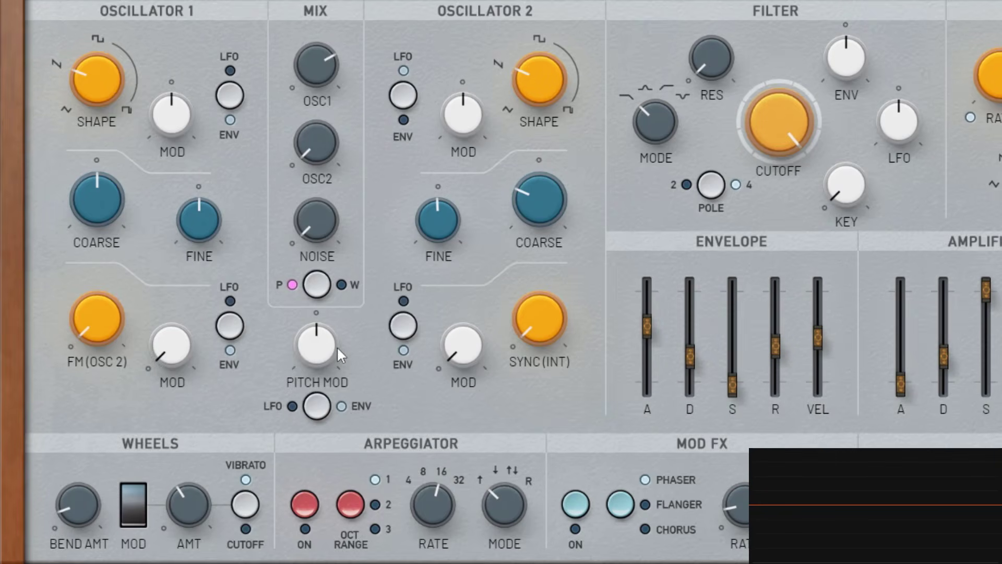
pyautogui.moveTo(337, 346); pyautogui.dragTo(327, 279)
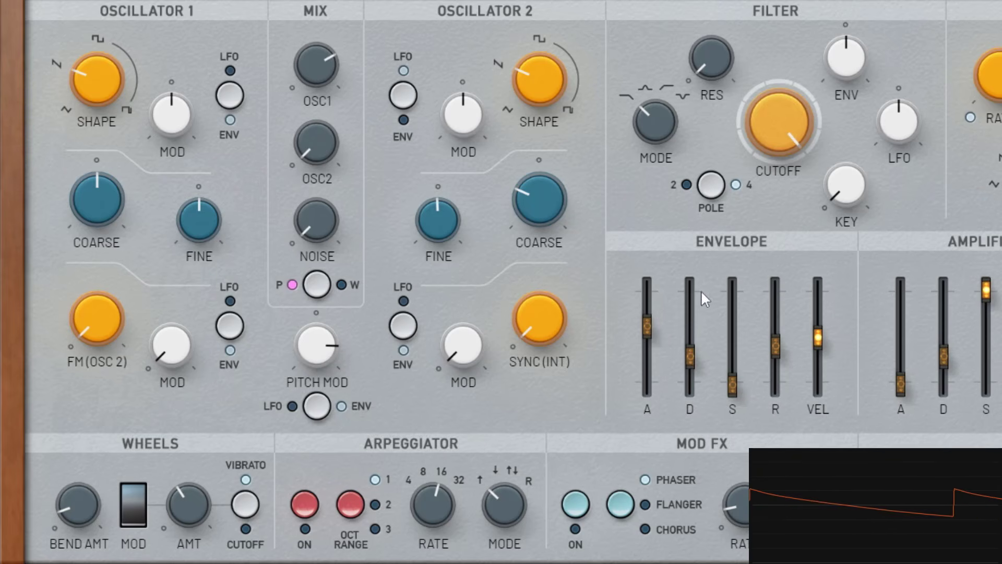
# - Return the pitch modulation amount to zero
pyautogui.moveTo(685, 335)
pyautogui.moveTo(321, 363); pyautogui.dragTo(319, 397)
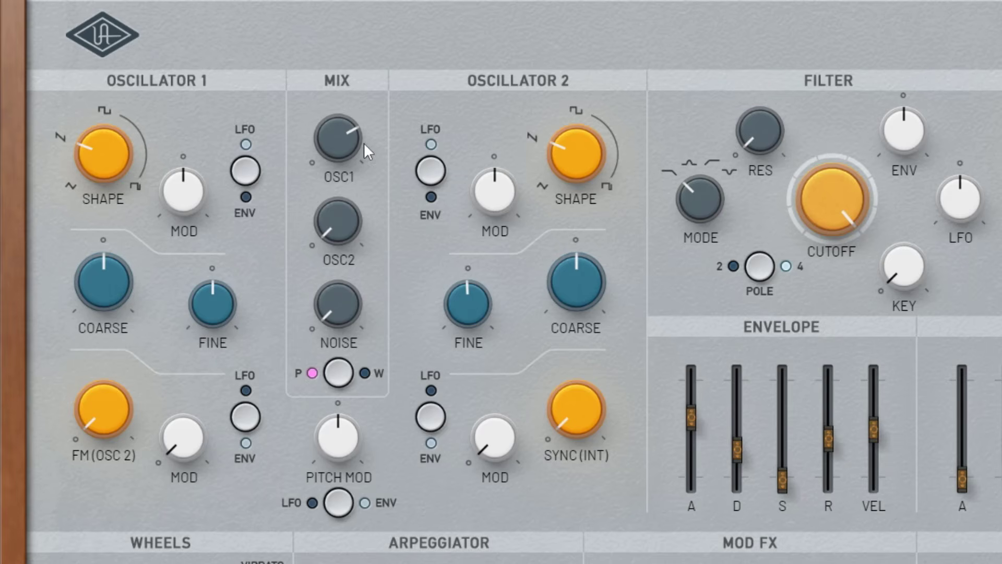
pyautogui.moveTo(350, 141)
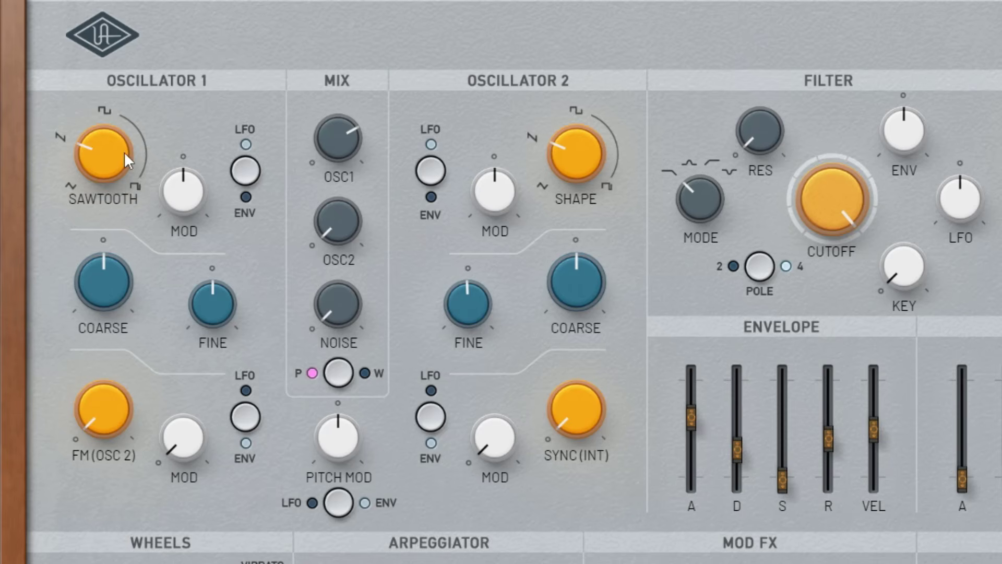
# - Set both oscillators to the triangle shape and raise Oscillator 1's FM amount to slightly above halfway
pyautogui.moveTo(124, 153); pyautogui.dragTo(100, 176)
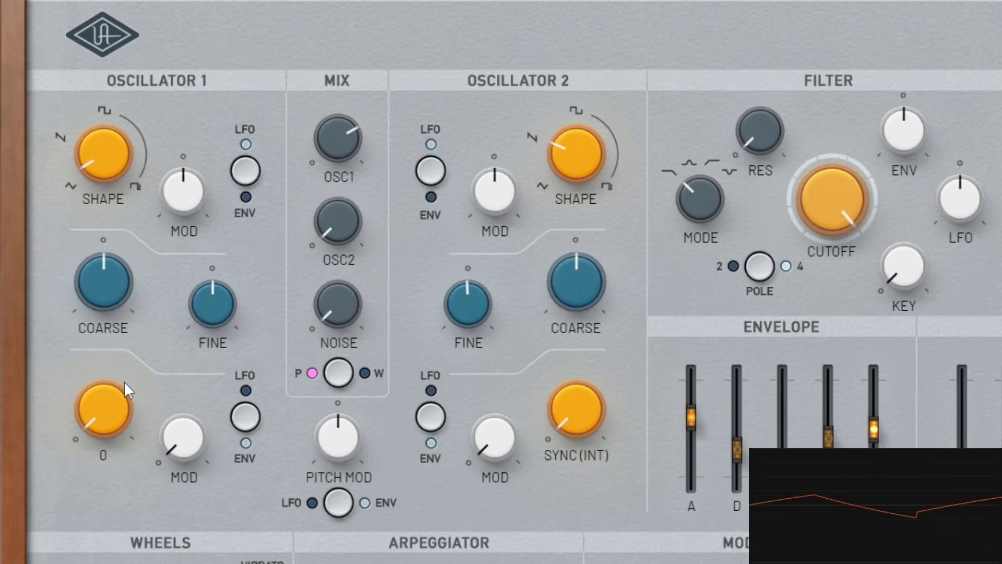
pyautogui.moveTo(102, 417); pyautogui.dragTo(137, 310)
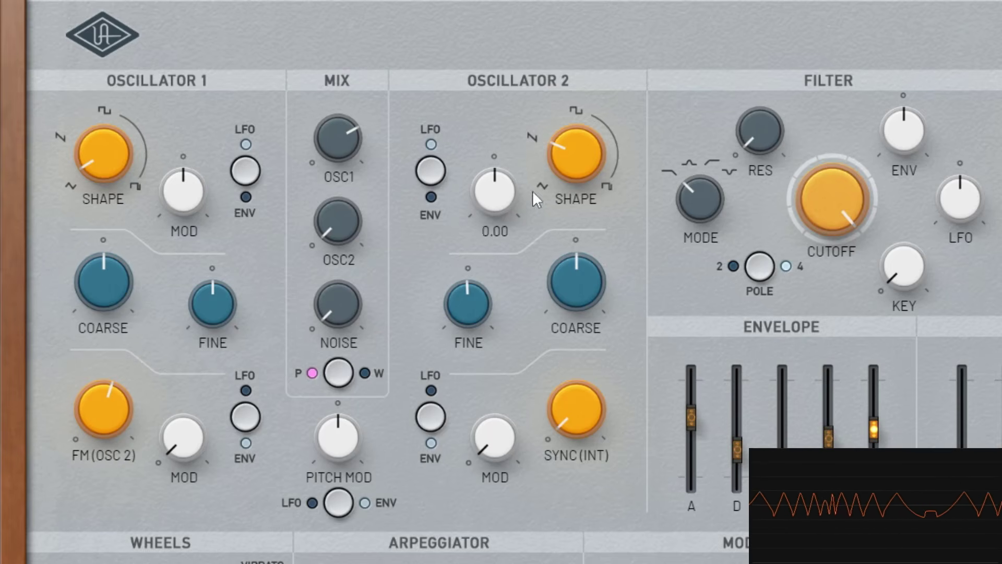
pyautogui.moveTo(582, 155); pyautogui.dragTo(576, 201)
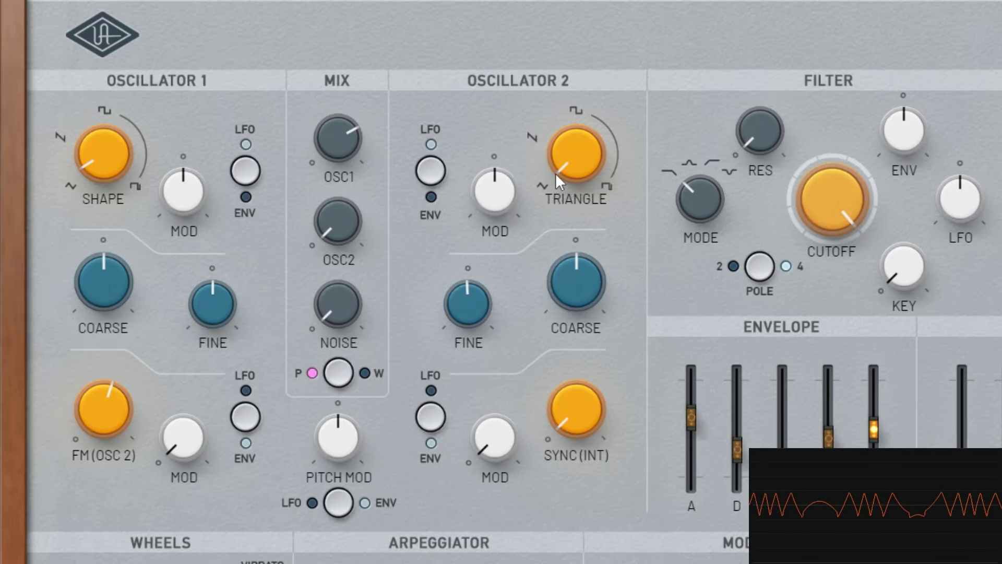
# - Try modulating Oscillator 2's shape from the LFO at 50 with its base shape close to sawtooth
pyautogui.moveTo(500, 194)
pyautogui.moveTo(500, 194); pyautogui.dragTo(503, 149)
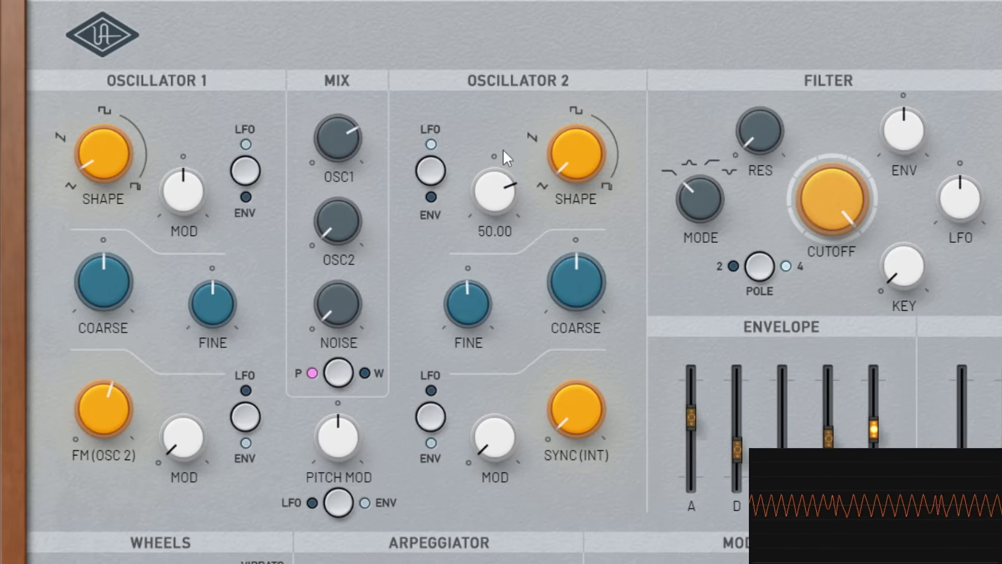
pyautogui.moveTo(573, 140); pyautogui.dragTo(574, 120)
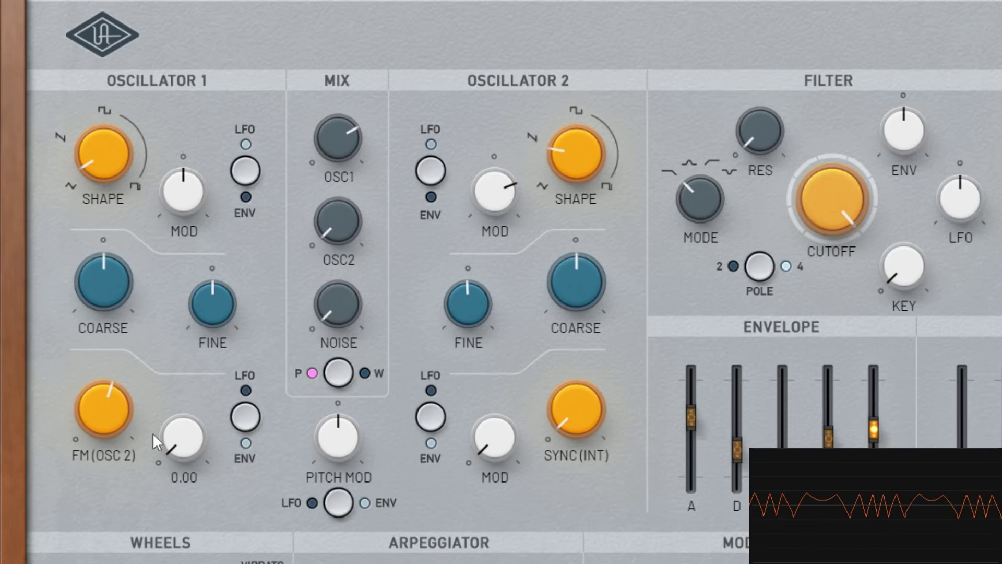
# - Lower Oscillator 1's FM amount to about a fifth, and set Oscillator 2 just short of sawtooth with its shape modulation at zero
pyautogui.moveTo(116, 390)
pyautogui.moveTo(117, 389); pyautogui.dragTo(124, 485)
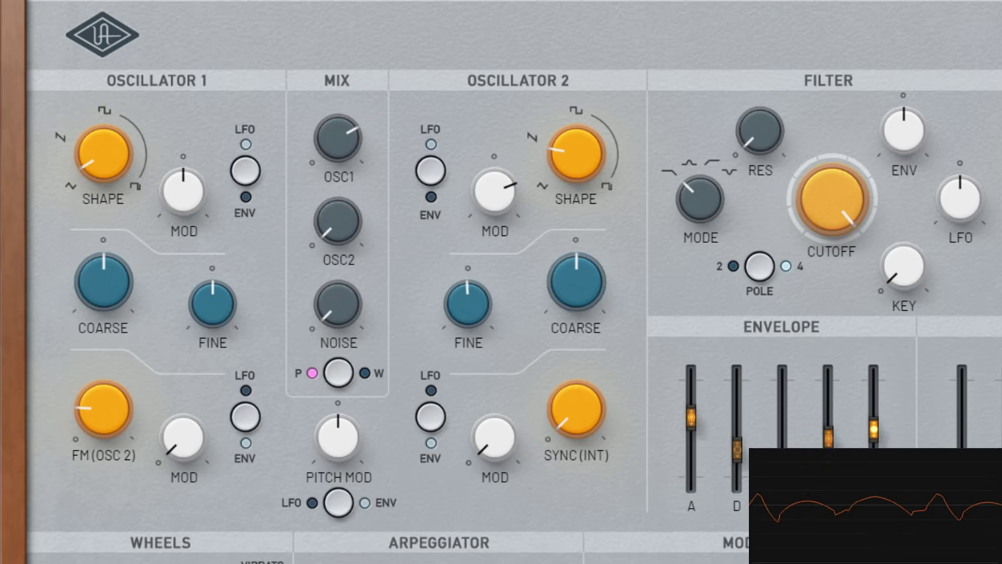
pyautogui.scroll(1, 593, 172)
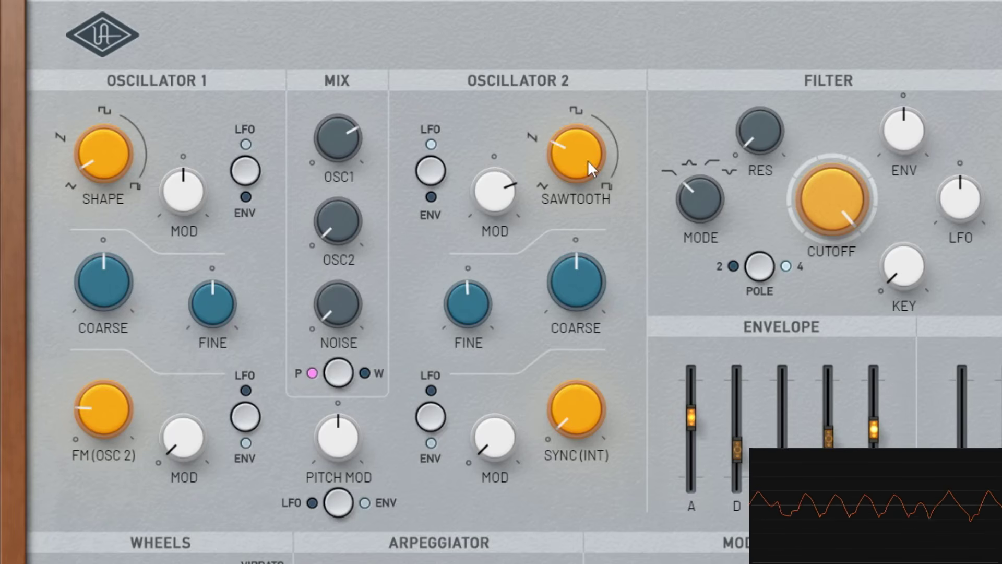
pyautogui.scroll(-2, 588, 159)
pyautogui.scroll(-1, 493, 193)
pyautogui.doubleClick(492, 195)
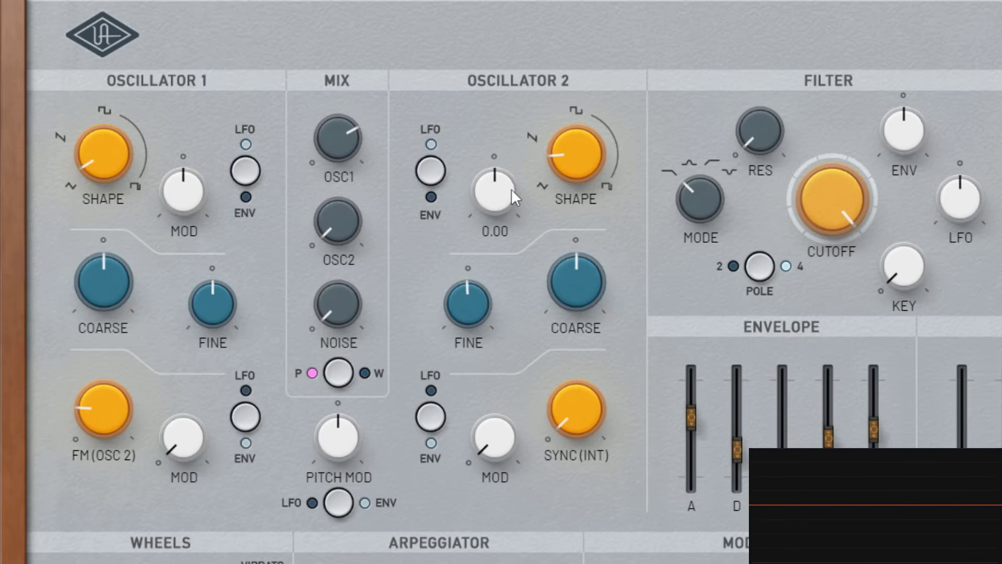
pyautogui.moveTo(574, 169)
pyautogui.mouseDown()
pyautogui.moveTo(596, 63)
pyautogui.moveTo(580, 159)
pyautogui.mouseUp()
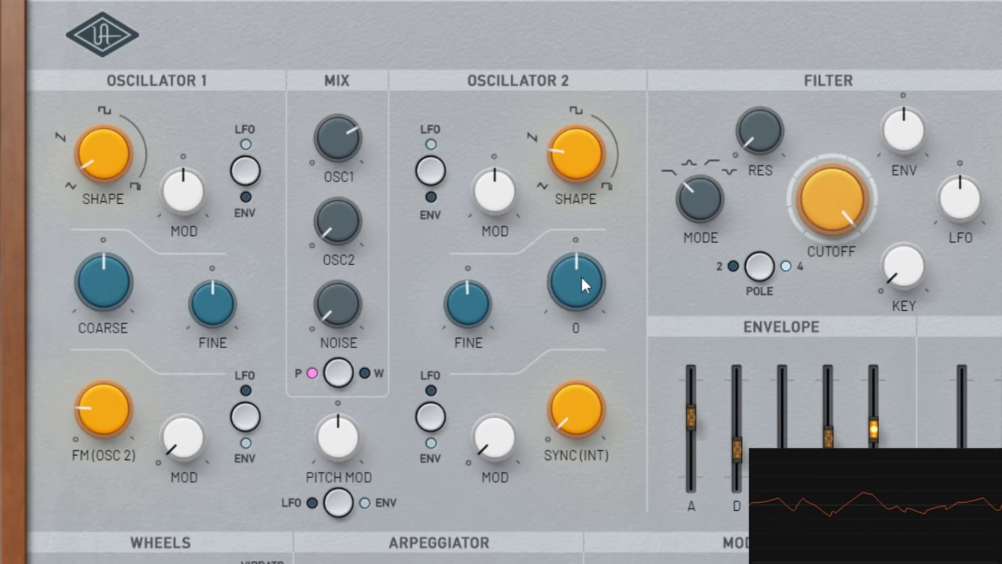
# - Try higher Oscillator 2 coarse tuning and a halfway FM amount, ending with coarse at 0 and FM at about a third
pyautogui.moveTo(581, 285); pyautogui.dragTo(591, 211)
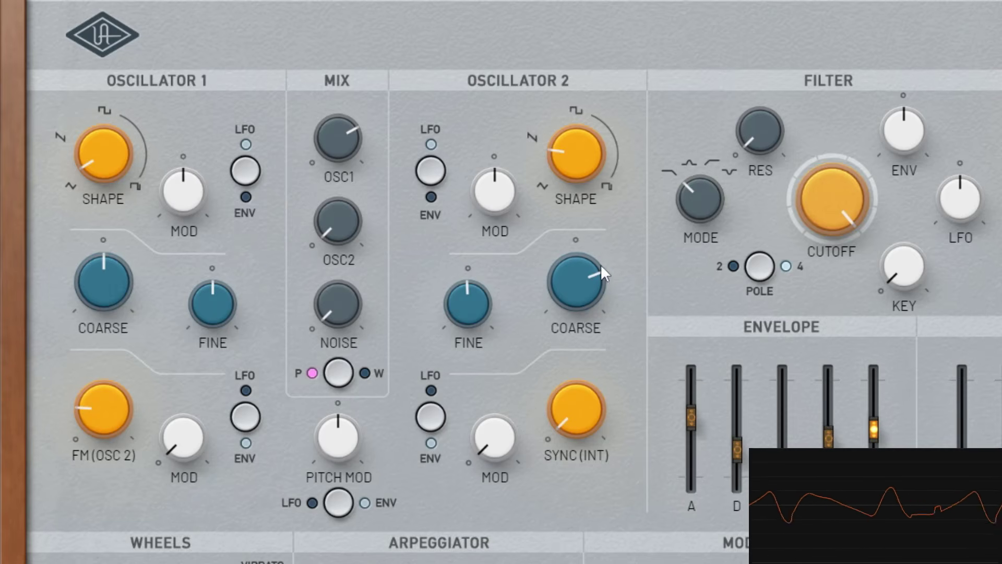
pyautogui.moveTo(601, 266); pyautogui.dragTo(584, 339)
pyautogui.moveTo(104, 433); pyautogui.dragTo(109, 366)
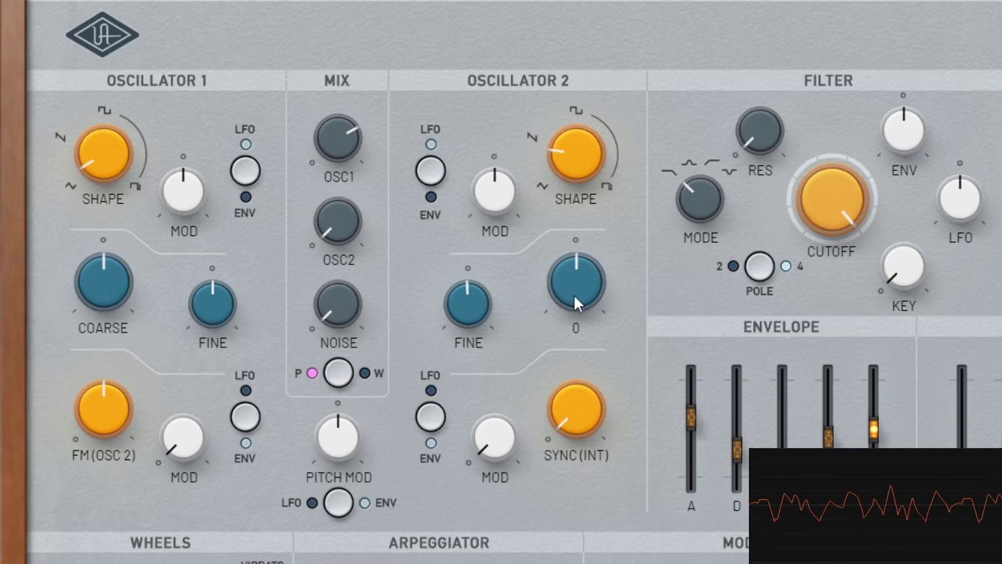
pyautogui.moveTo(577, 304); pyautogui.dragTo(597, 295)
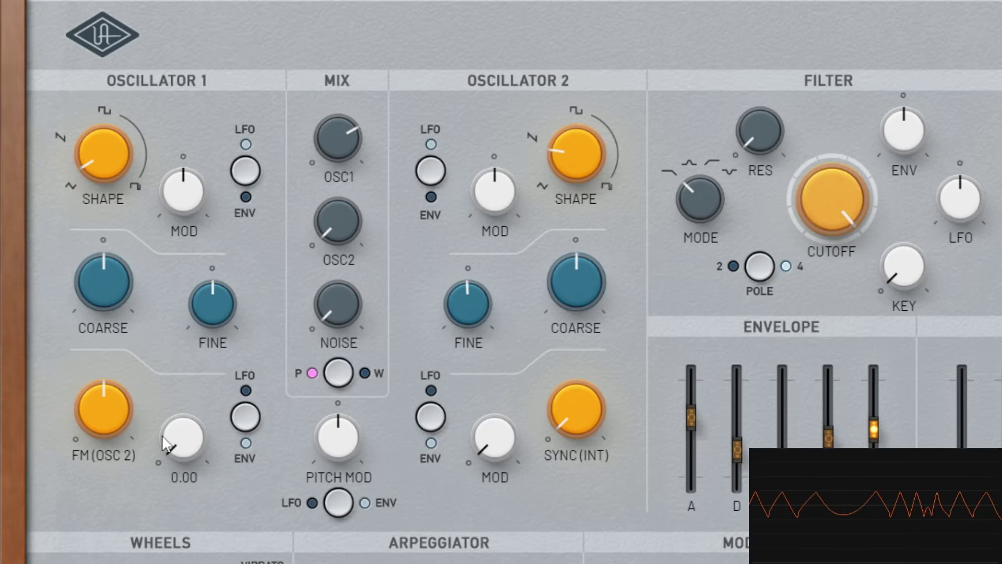
pyautogui.moveTo(100, 417); pyautogui.dragTo(137, 506)
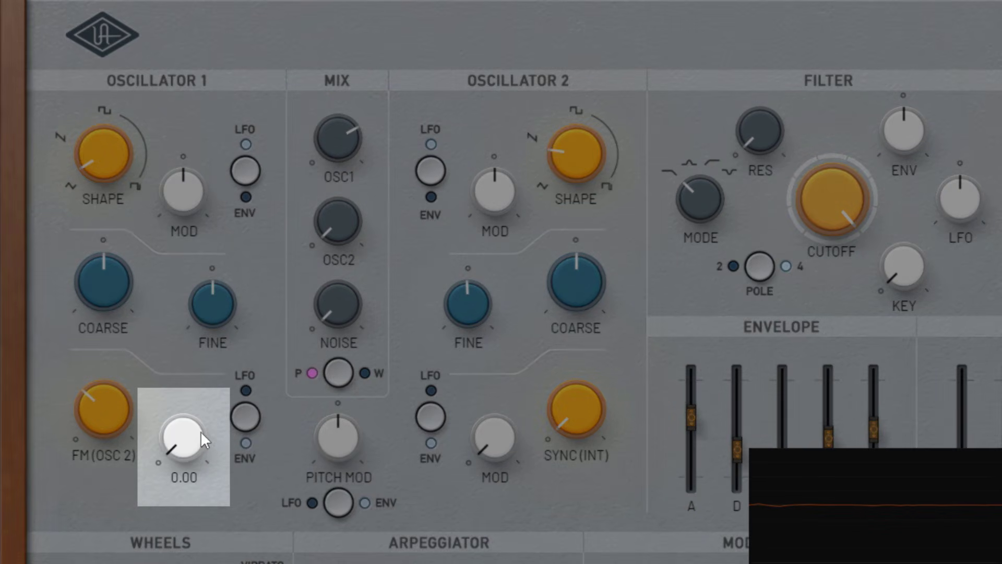
# - Modulate Oscillator 1's FM from the LFO with an amount of 47, keeping the base FM at about a third
pyautogui.moveTo(210, 451)
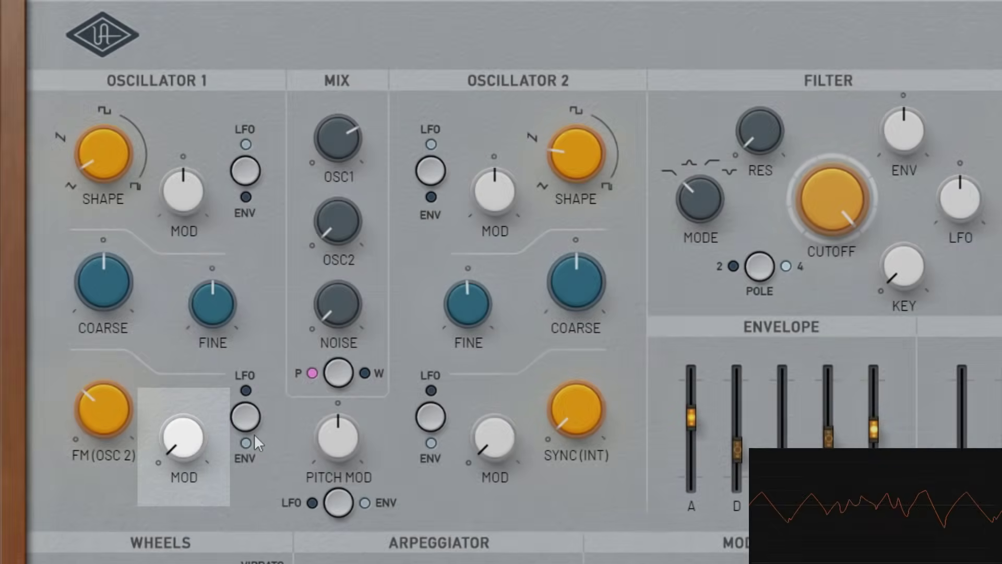
pyautogui.click(245, 417)
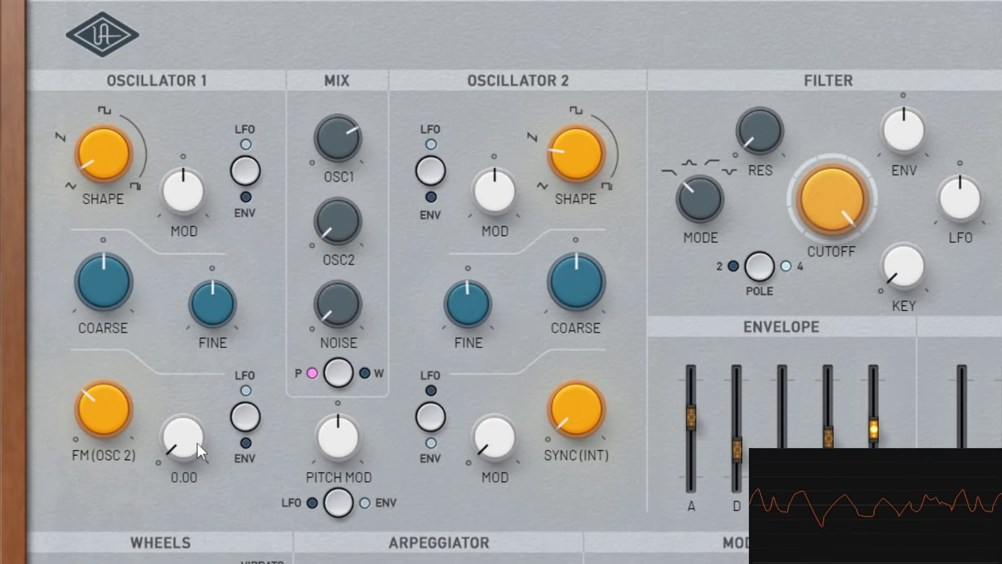
pyautogui.moveTo(110, 425)
pyautogui.moveTo(108, 420); pyautogui.dragTo(97, 394)
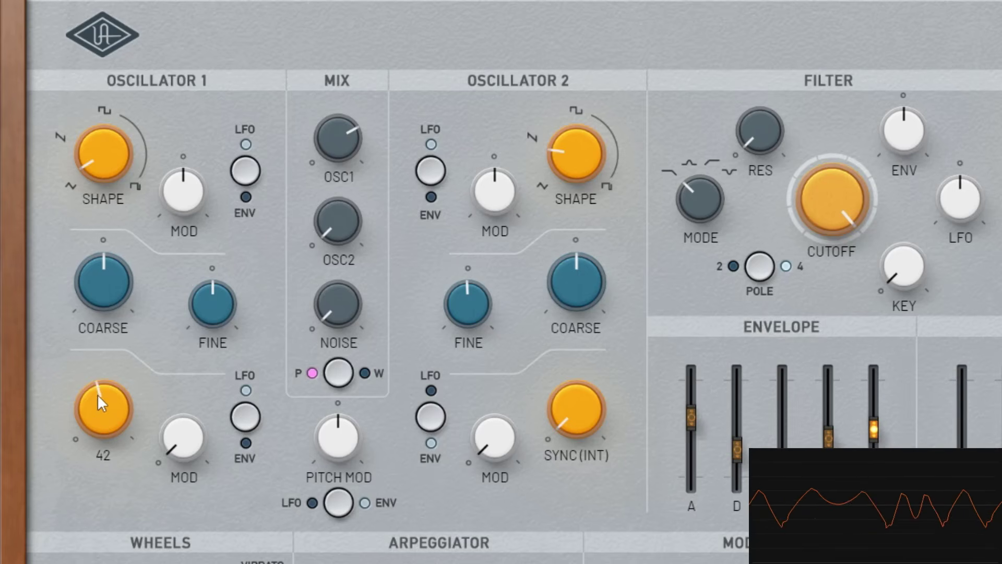
pyautogui.moveTo(163, 447)
pyautogui.moveTo(163, 447); pyautogui.dragTo(193, 363)
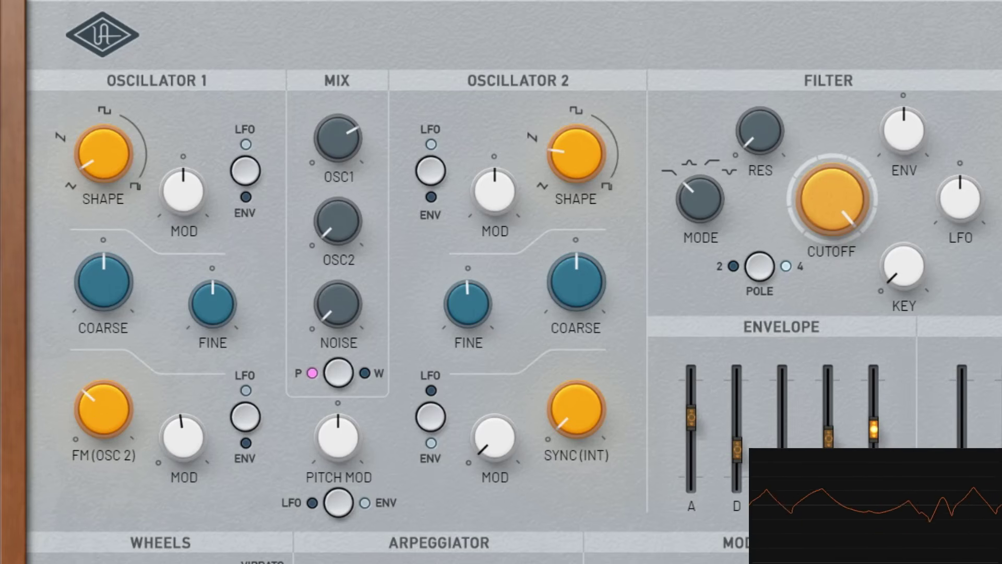
pyautogui.moveTo(101, 392)
pyautogui.moveTo(101, 392); pyautogui.dragTo(126, 412)
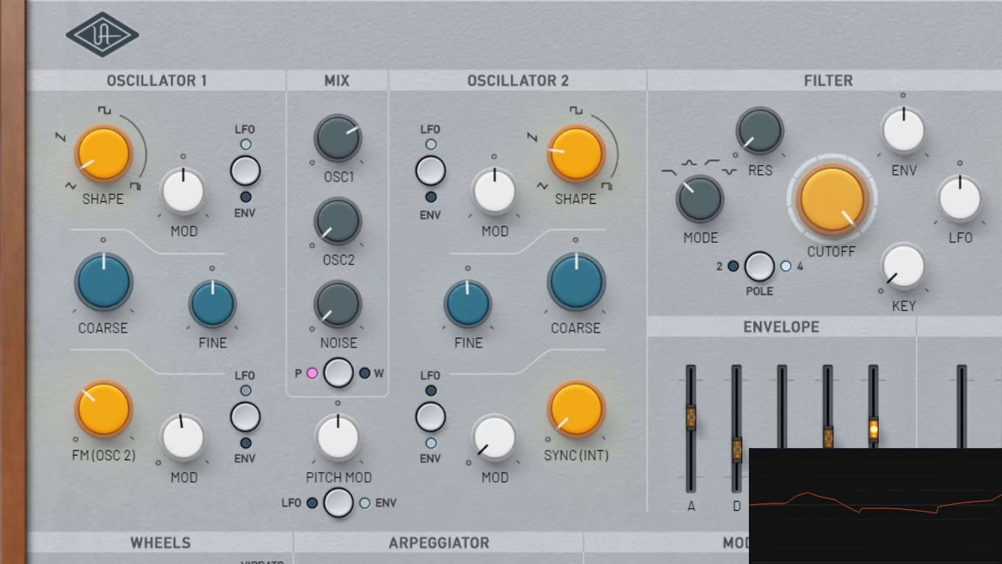
# - Bring Oscillator 1's FM amount and its FM modulation down to zero
pyautogui.moveTo(205, 413)
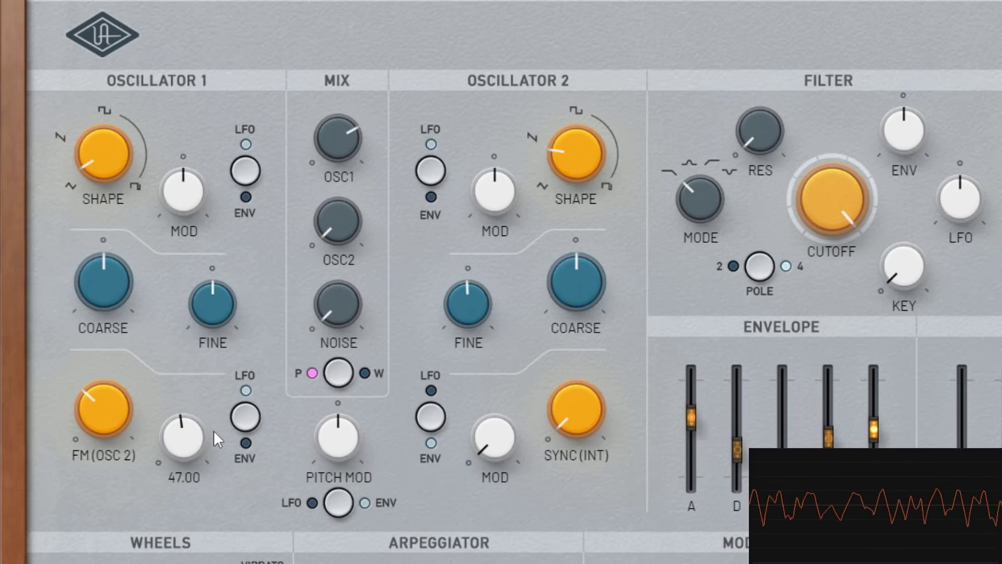
pyautogui.moveTo(98, 409)
pyautogui.moveTo(97, 409); pyautogui.dragTo(111, 480)
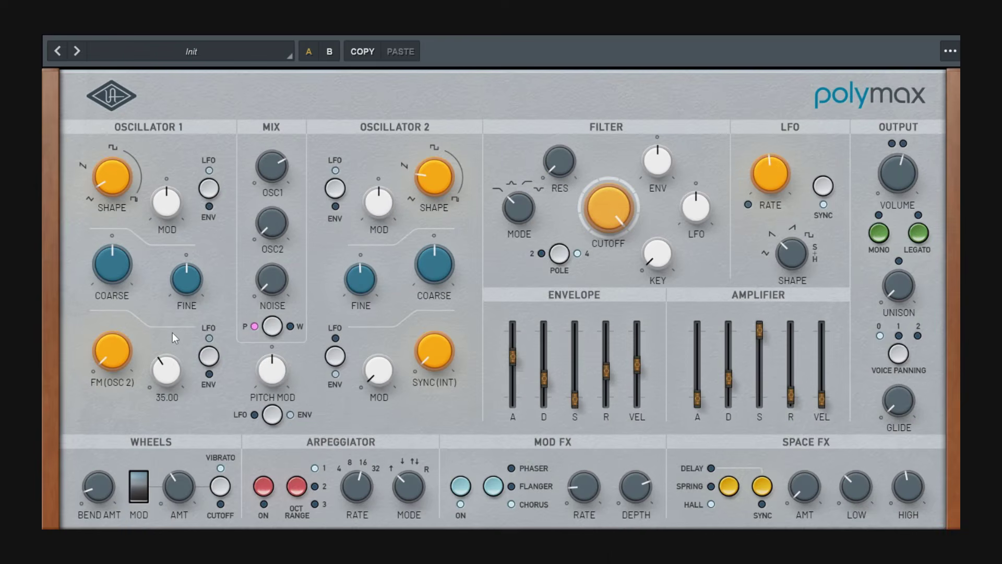
pyautogui.moveTo(172, 333); pyautogui.dragTo(168, 457)
pyautogui.moveTo(424, 158)
pyautogui.moveTo(120, 364)
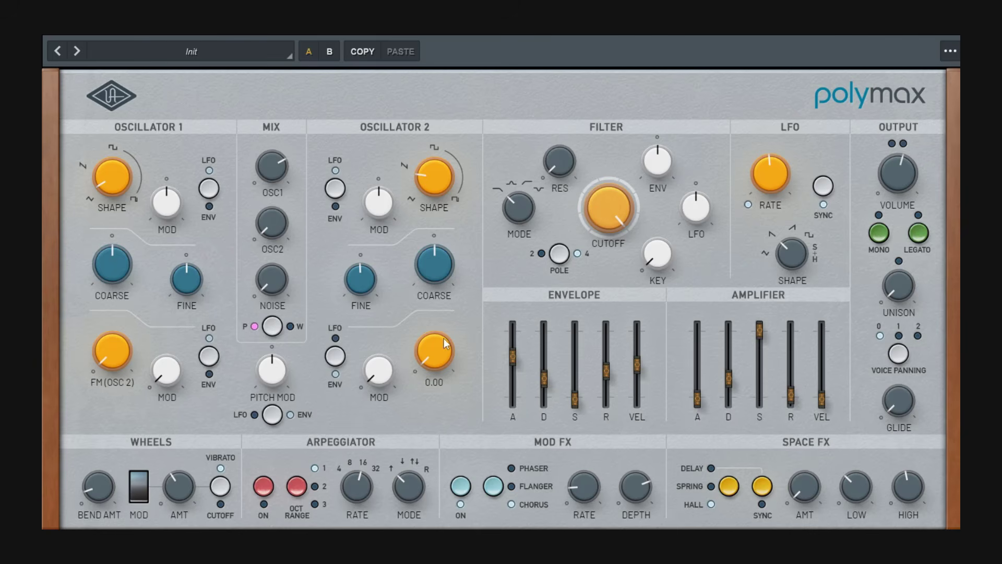
# - Turn Oscillator 1 fully down in the mix and raise Oscillator 2 to about three quarters
pyautogui.moveTo(446, 357)
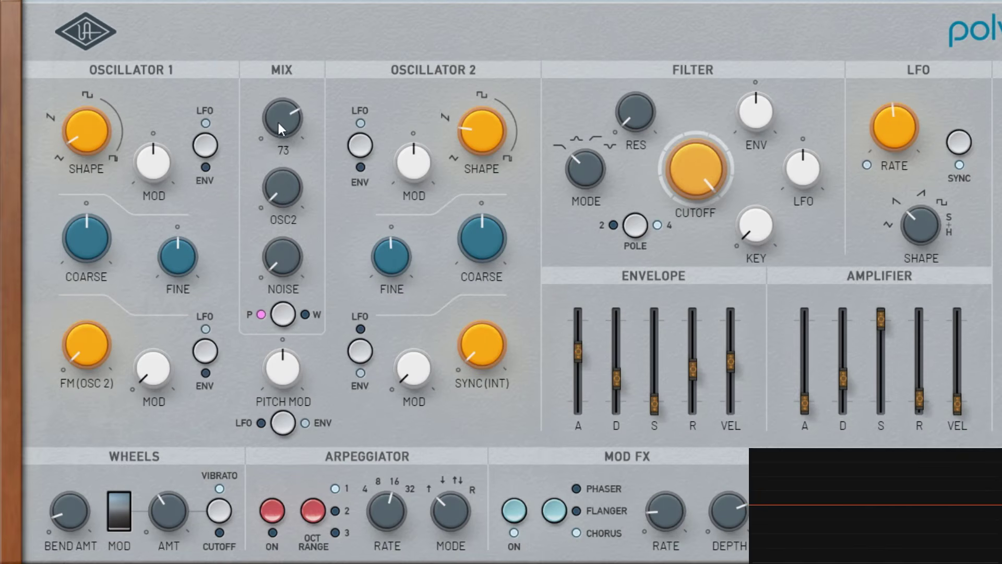
pyautogui.moveTo(269, 171); pyautogui.dragTo(274, 265)
pyautogui.moveTo(273, 225); pyautogui.dragTo(271, 172)
pyautogui.moveTo(281, 130); pyautogui.dragTo(281, 73)
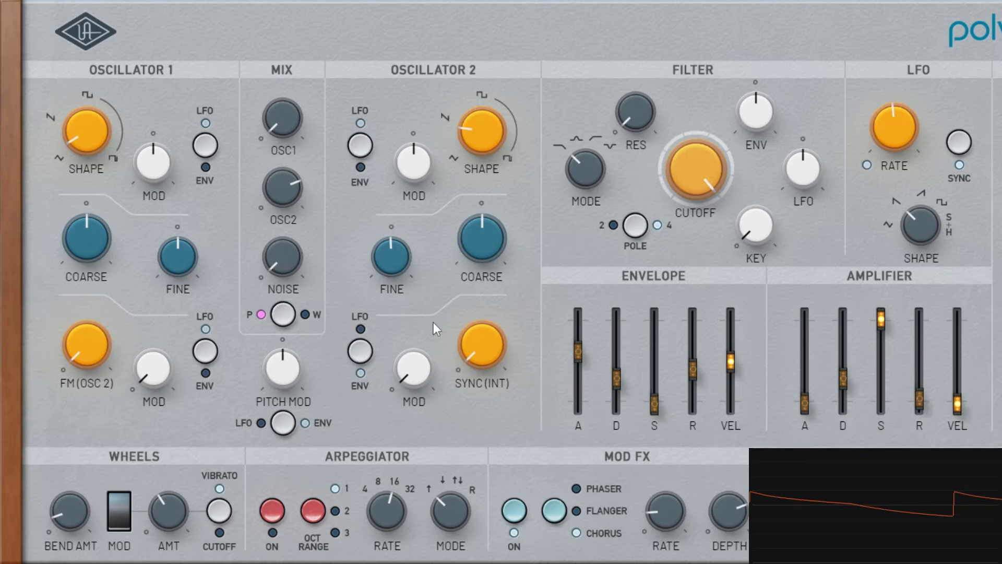
# - Try Oscillator 2's internal sync at 25.74 and return it to zero
pyautogui.moveTo(483, 360); pyautogui.dragTo(500, 305)
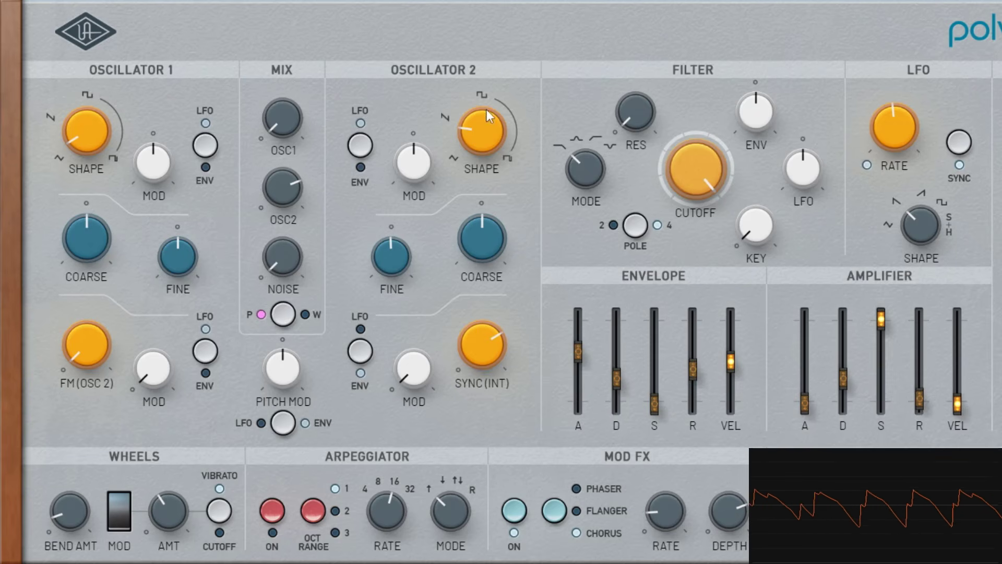
pyautogui.moveTo(483, 338)
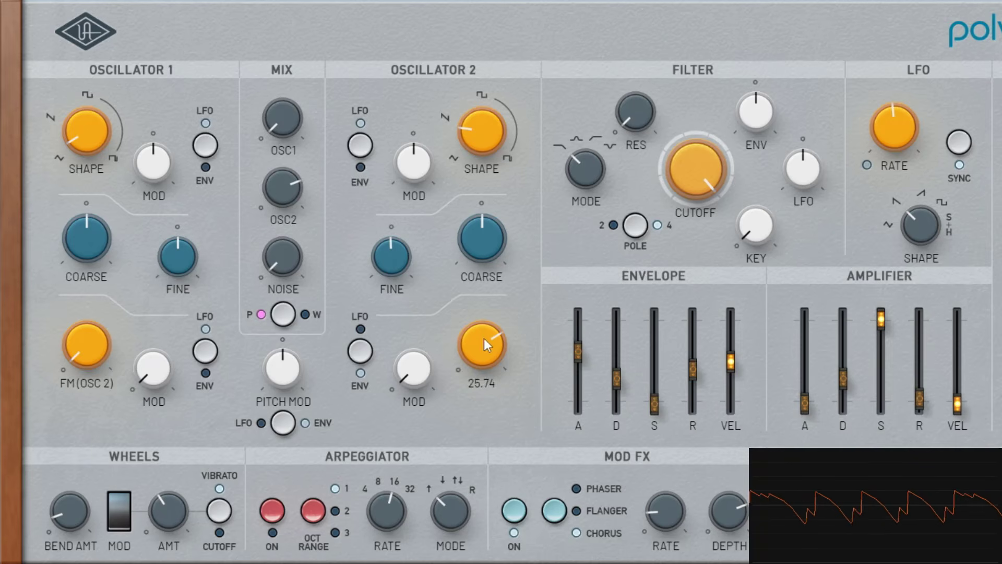
pyautogui.moveTo(479, 367); pyautogui.dragTo(510, 468)
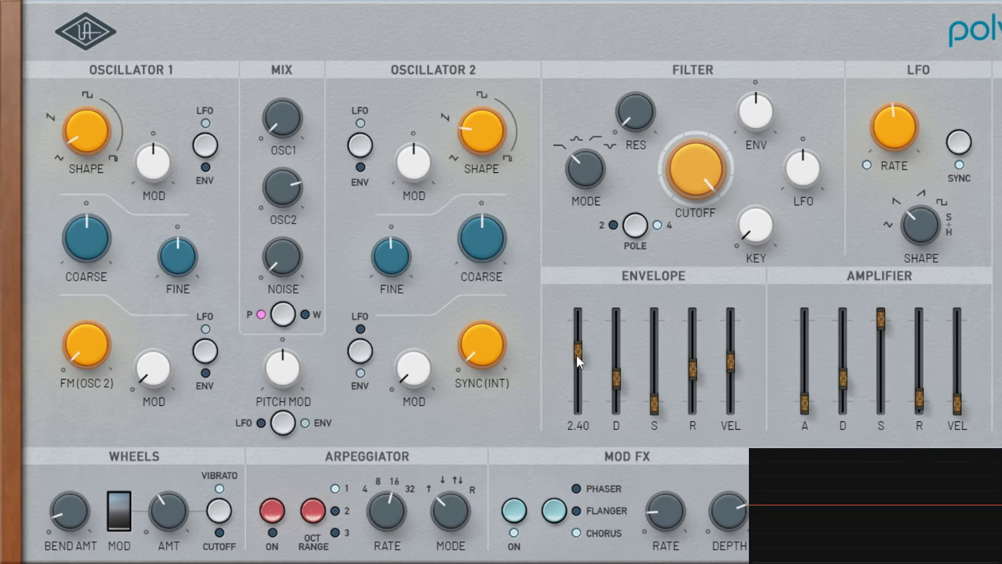
# - Modulate Oscillator 2's sync from the envelope at 100, with a slightly shorter envelope attack and a low base sync amount
pyautogui.moveTo(576, 354); pyautogui.dragTo(576, 372)
pyautogui.moveTo(419, 376); pyautogui.dragTo(421, 287)
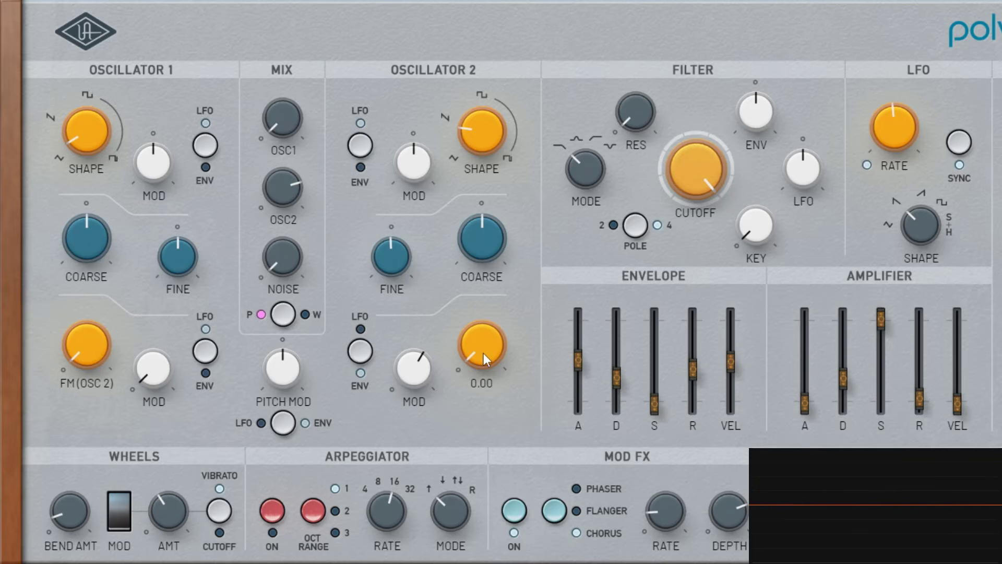
pyautogui.moveTo(483, 353)
pyautogui.mouseDown()
pyautogui.moveTo(482, 277)
pyautogui.moveTo(485, 360)
pyautogui.mouseUp()
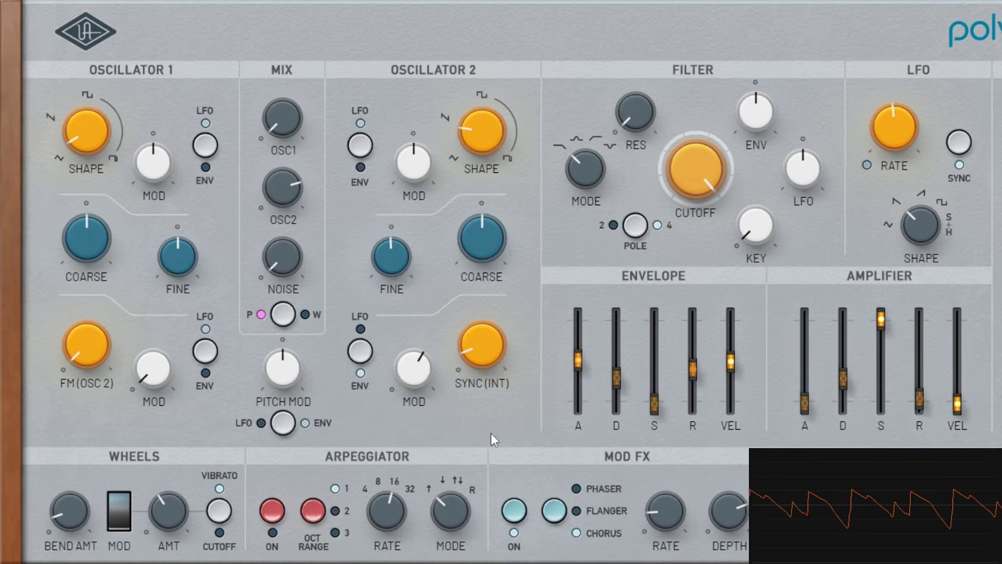
pyautogui.moveTo(414, 368); pyautogui.dragTo(408, 312)
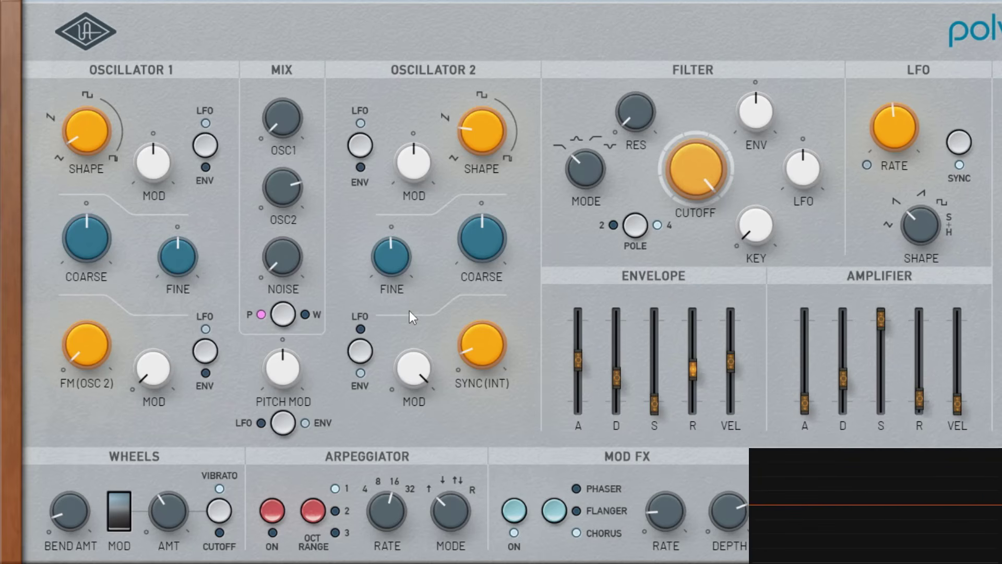
# - Try the LFO as Oscillator 2's sync modulation source, with the modulation amount just below halfway and sync at 9.36
pyautogui.click(359, 353)
pyautogui.moveTo(417, 369)
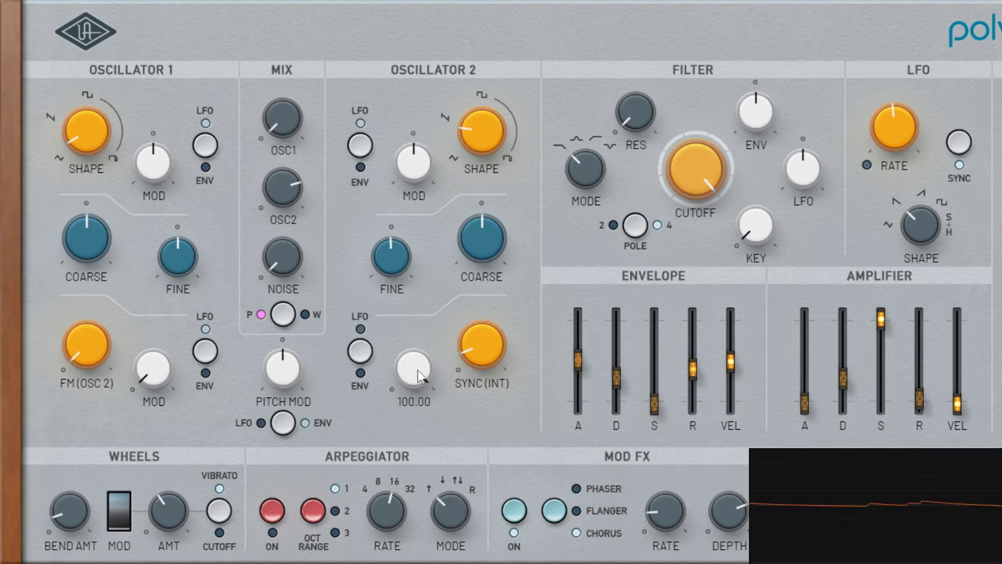
pyautogui.moveTo(419, 377); pyautogui.dragTo(437, 467)
pyautogui.moveTo(497, 364); pyautogui.dragTo(487, 334)
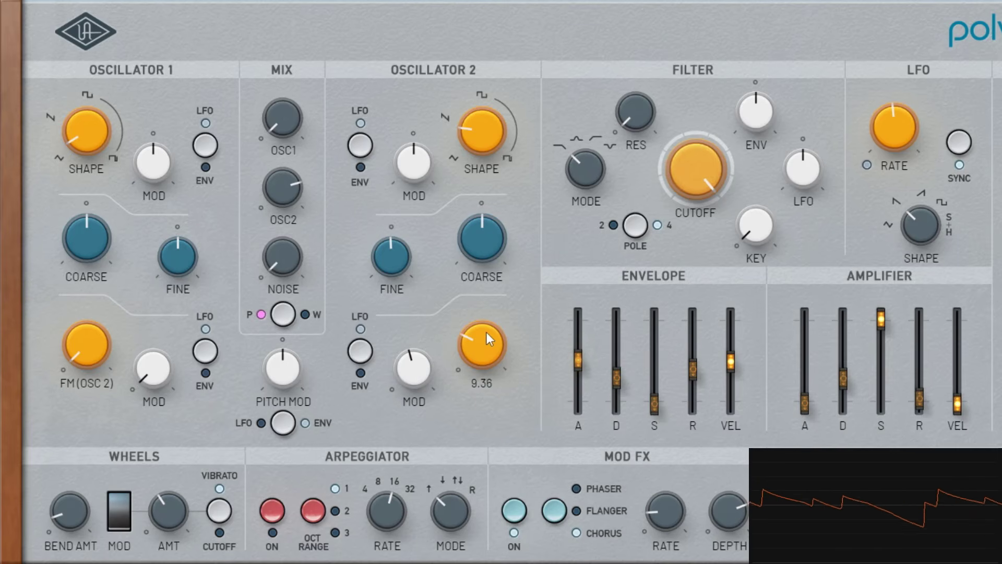
pyautogui.moveTo(460, 223)
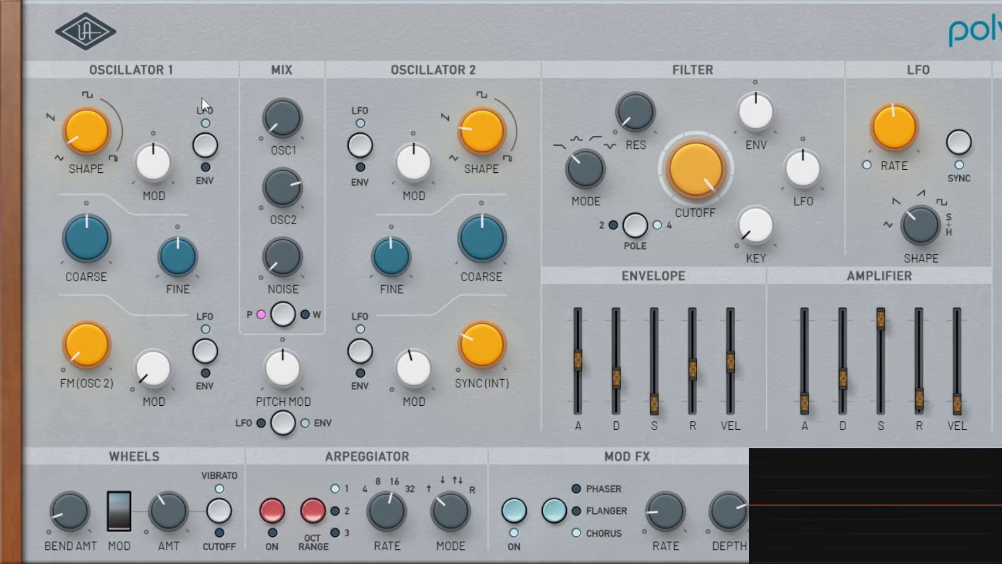
pyautogui.moveTo(442, 356)
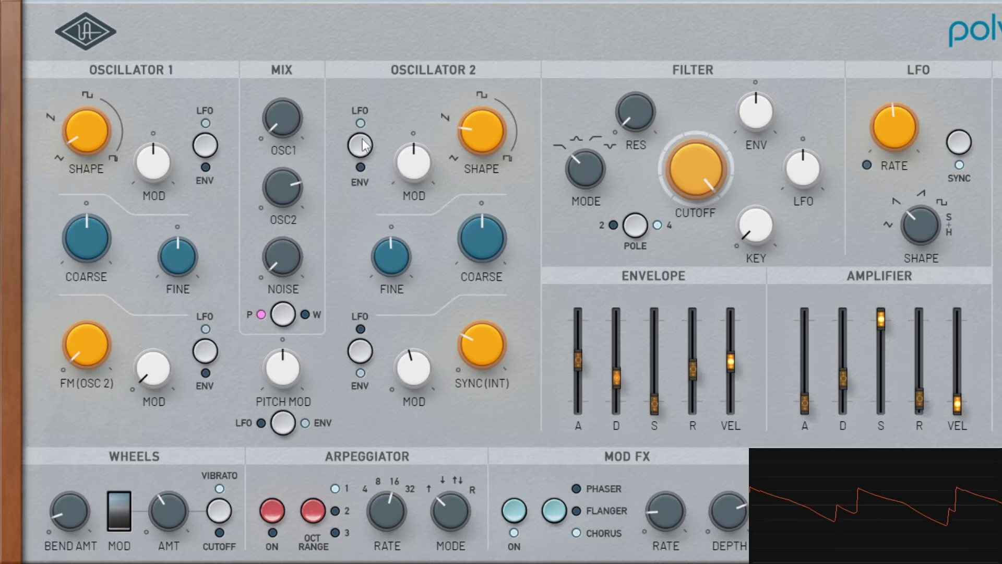
# - Apply FM to Oscillator 1 just below halfway, with Oscillator 1 just above halfway in the mix, and lower Oscillator 2's coarse pitch
pyautogui.moveTo(98, 367)
pyautogui.moveTo(87, 324); pyautogui.dragTo(92, 248)
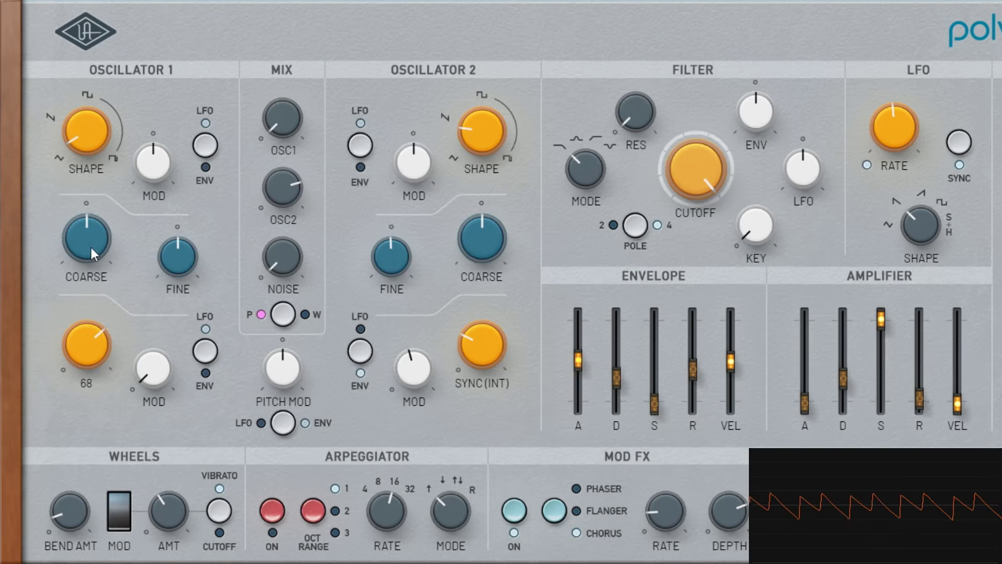
pyautogui.moveTo(285, 78); pyautogui.dragTo(286, 32)
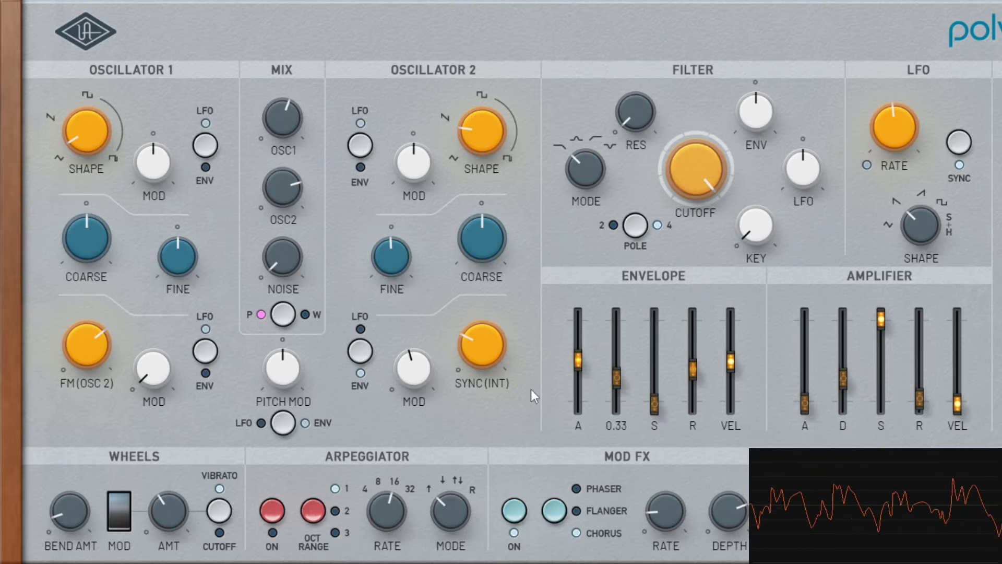
pyautogui.moveTo(78, 383); pyautogui.dragTo(107, 399)
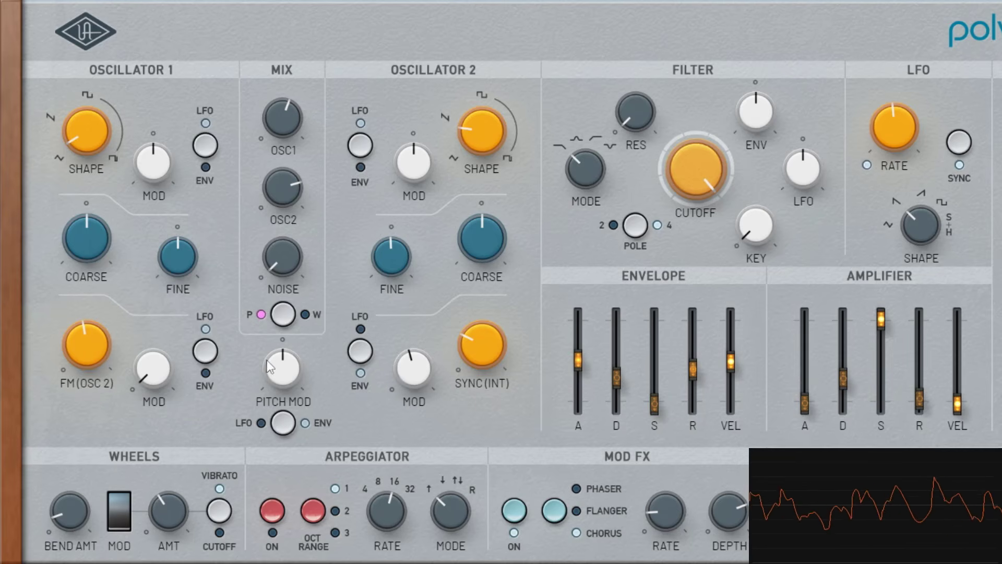
pyautogui.moveTo(479, 255); pyautogui.dragTo(494, 289)
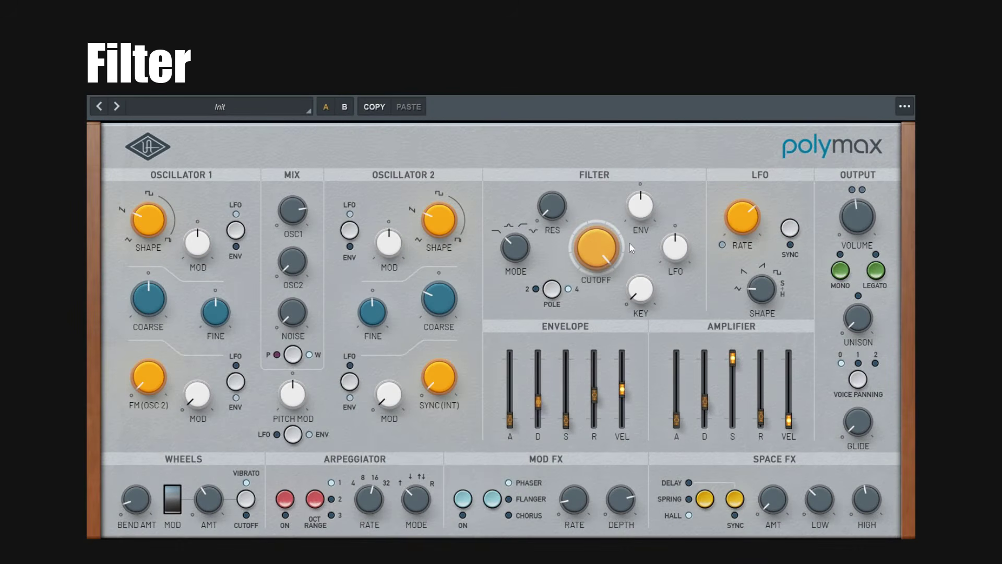
# - Raise Oscillator 2 to about two thirds in the mix and lower the four-pole filter's cutoff to just above halfway
pyautogui.moveTo(293, 262); pyautogui.dragTo(292, 202)
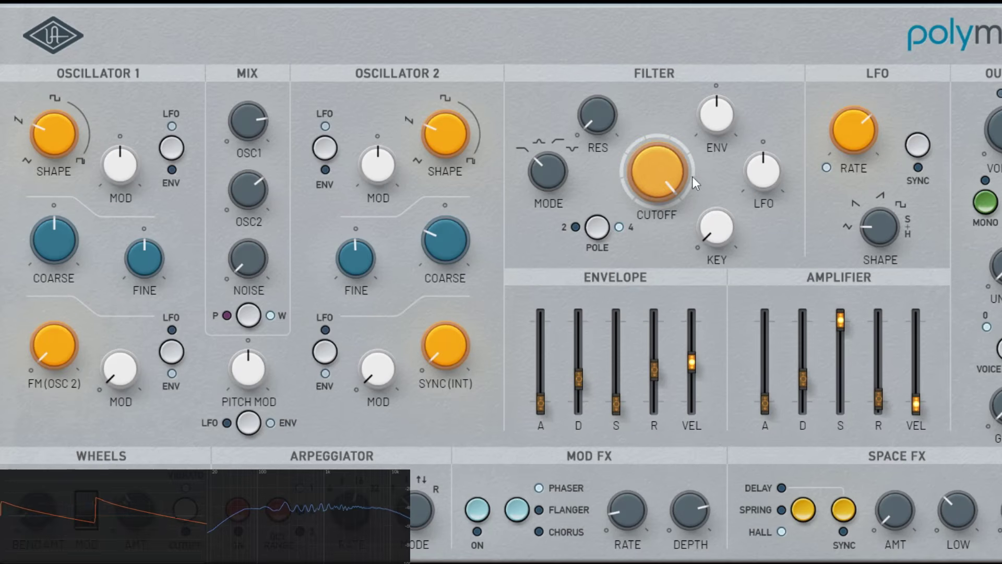
pyautogui.moveTo(656, 169); pyautogui.dragTo(681, 259)
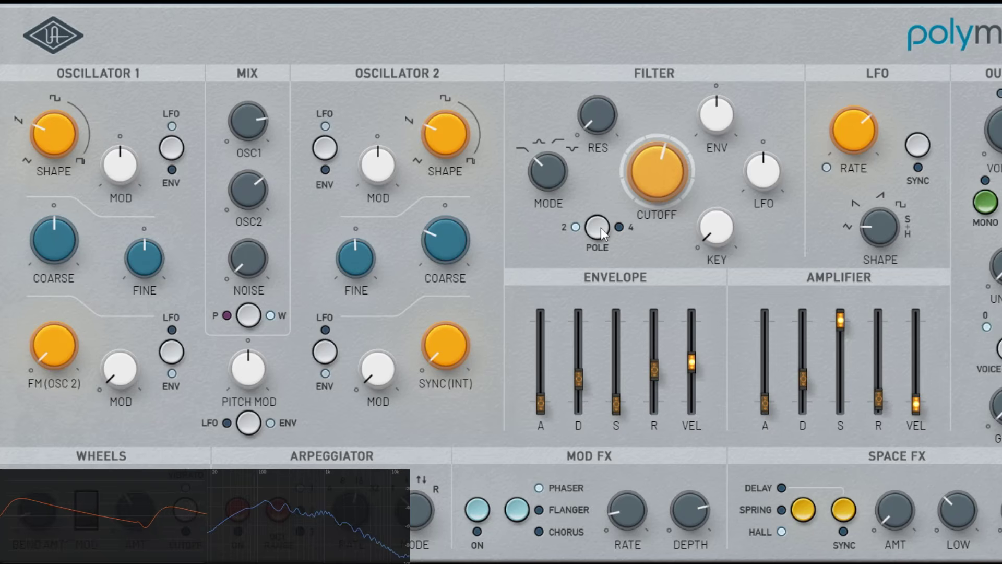
pyautogui.click(600, 228)
pyautogui.moveTo(659, 183); pyautogui.dragTo(630, 197)
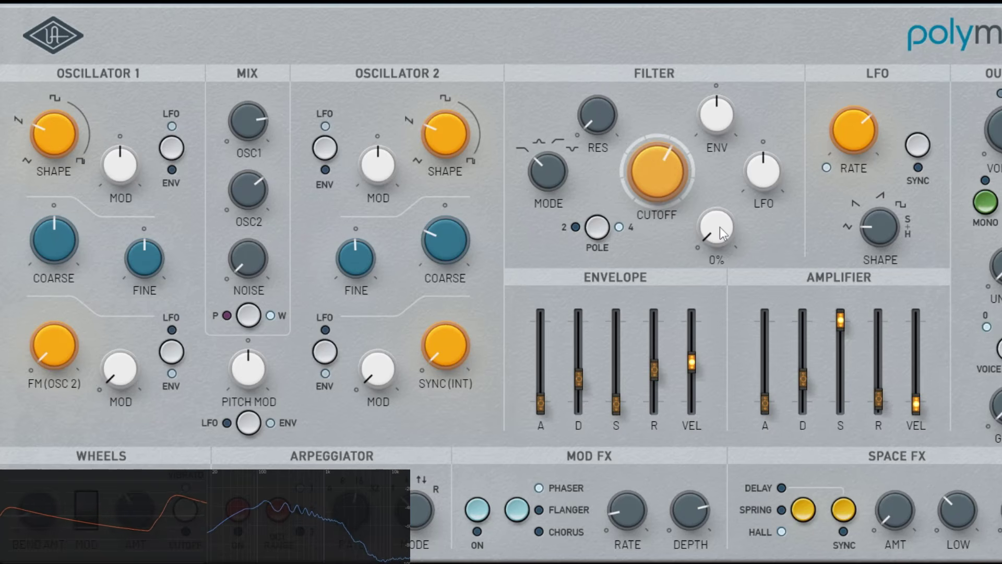
# - Raise the filter resonance in stages to maximum, sweep the cutoff down to 1.97 k, and try the two-pole slope
pyautogui.moveTo(601, 117); pyautogui.dragTo(605, 44)
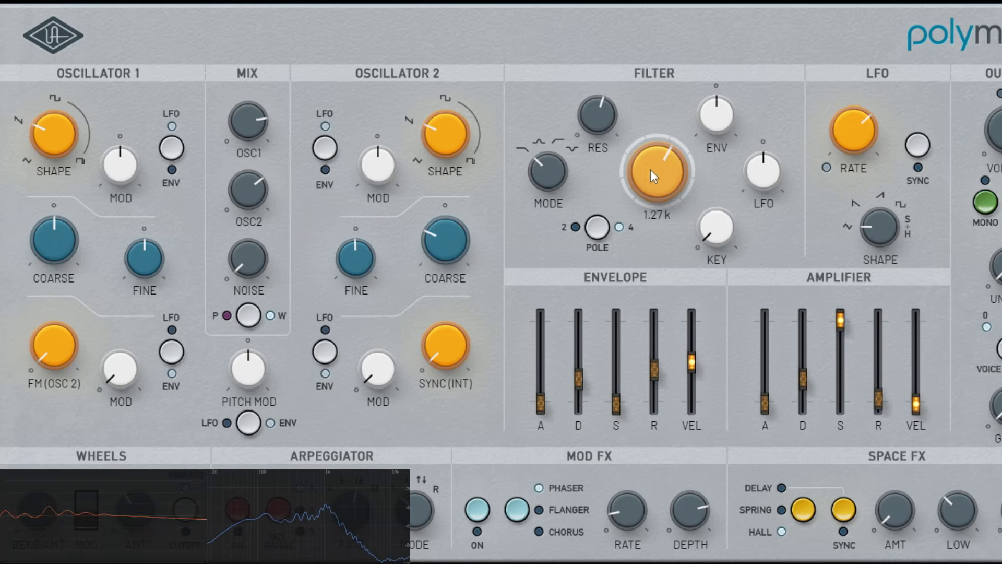
pyautogui.moveTo(650, 170); pyautogui.dragTo(662, 138)
pyautogui.moveTo(608, 118); pyautogui.dragTo(608, 3)
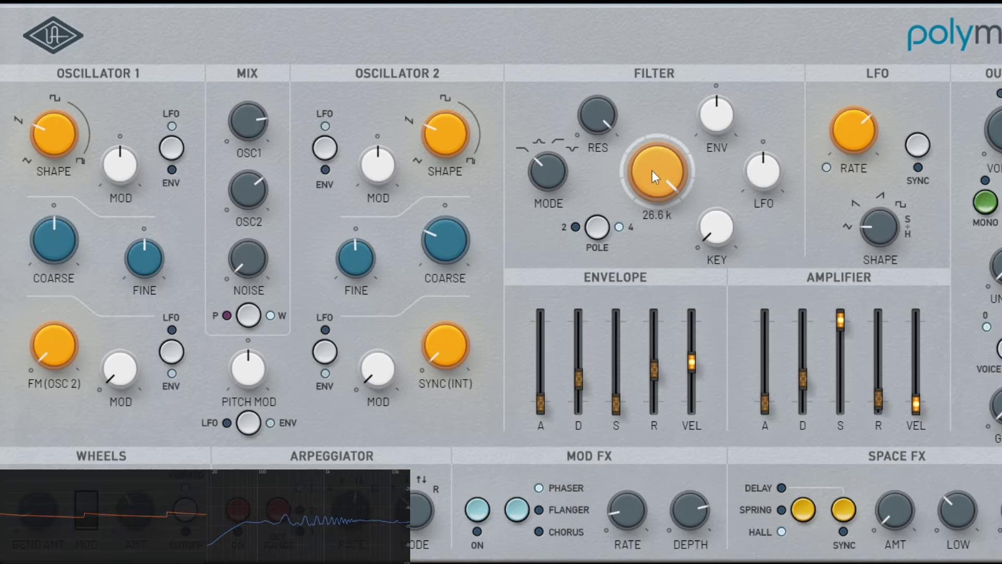
pyautogui.moveTo(652, 169); pyautogui.dragTo(649, 235)
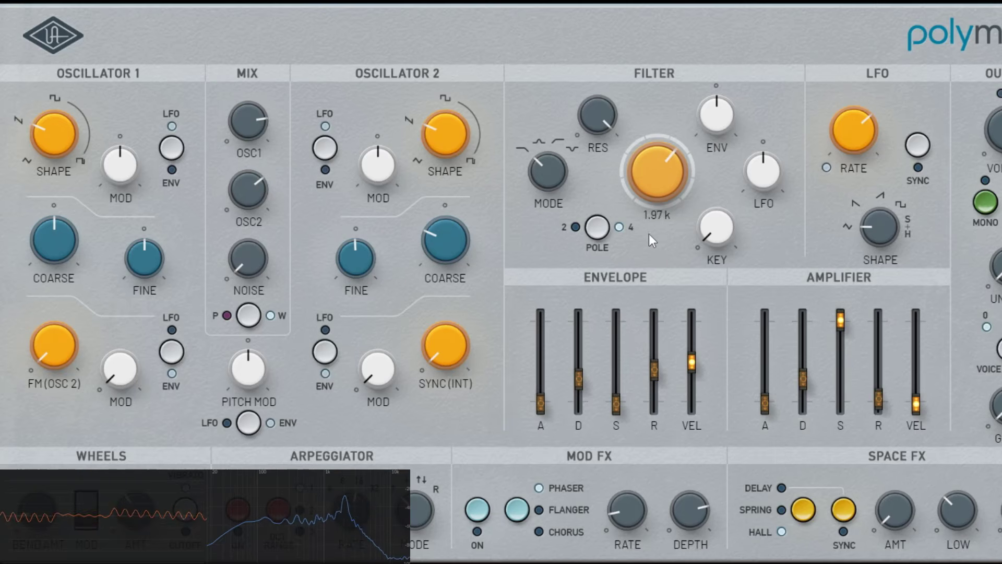
pyautogui.click(600, 228)
# - Bring the filter cutoff down to about halfway and set the resonance to about a third
pyautogui.moveTo(645, 180)
pyautogui.mouseDown()
pyautogui.moveTo(649, 171)
pyautogui.moveTo(655, 225)
pyautogui.moveTo(650, 156)
pyautogui.moveTo(663, 203)
pyautogui.moveTo(660, 172)
pyautogui.mouseUp()
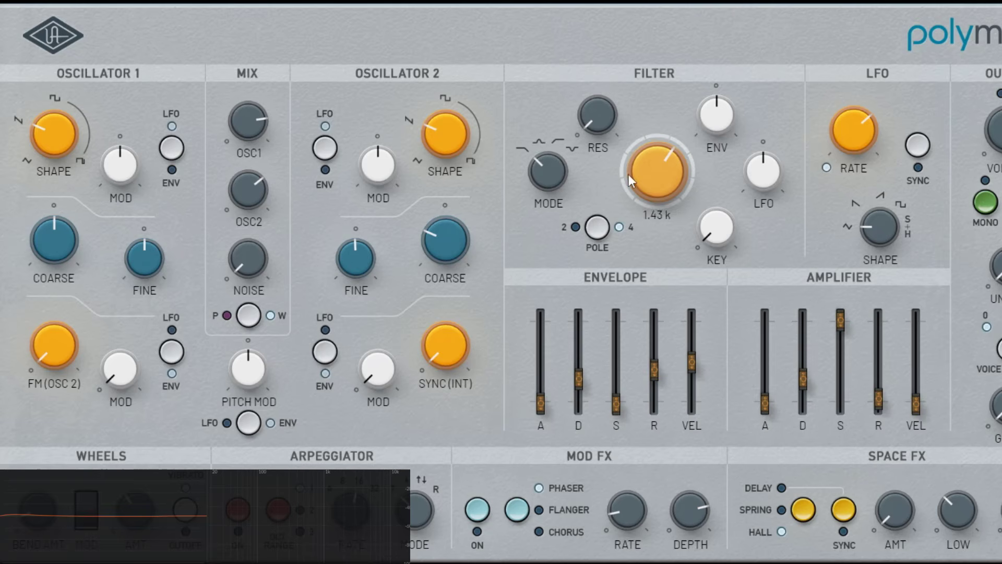
pyautogui.moveTo(674, 161); pyautogui.dragTo(664, 178)
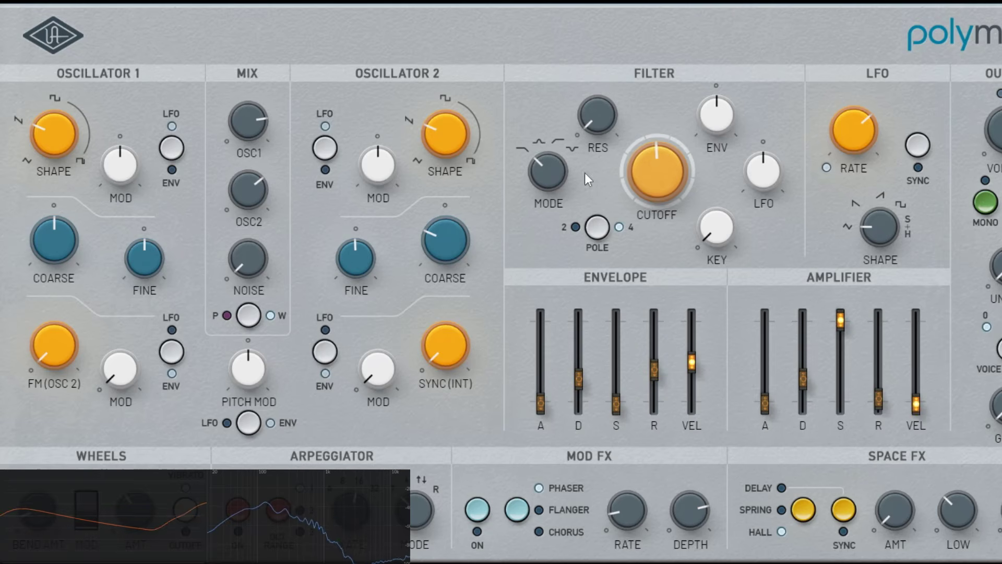
pyautogui.moveTo(596, 119); pyautogui.dragTo(586, 91)
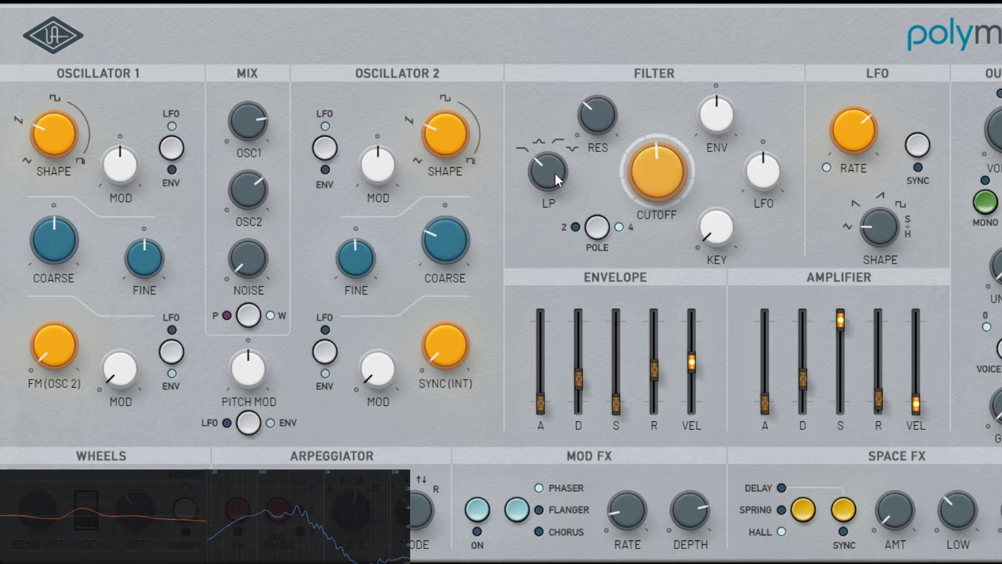
# - Try the high-pass filter with the cutoff at 506 Hz, and the band-pass filter with cutoff and resonance raised to just above halfway
pyautogui.moveTo(555, 173); pyautogui.dragTo(558, 71)
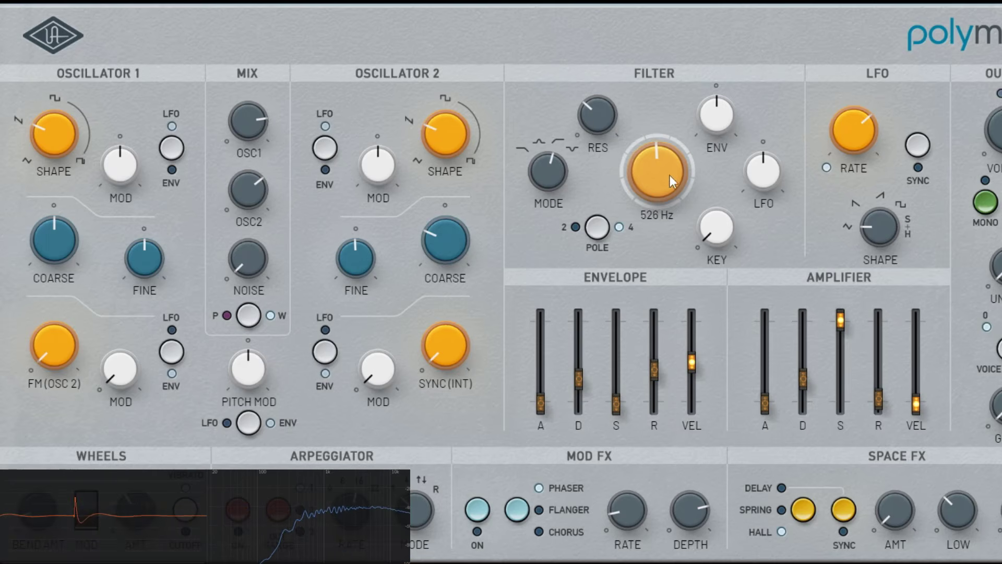
pyautogui.moveTo(670, 174); pyautogui.dragTo(669, 116)
pyautogui.moveTo(668, 143); pyautogui.dragTo(669, 175)
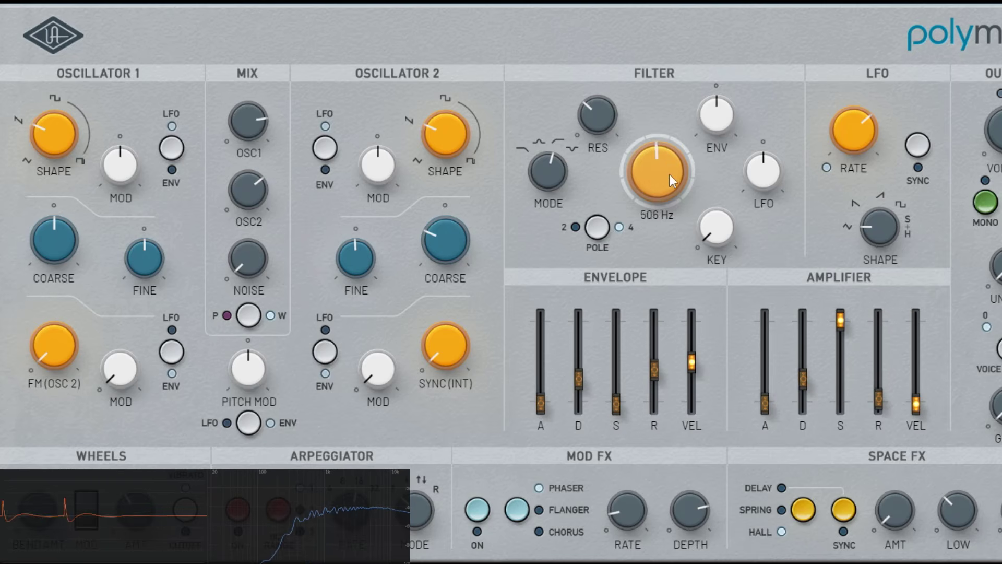
pyautogui.moveTo(548, 181); pyautogui.dragTo(556, 201)
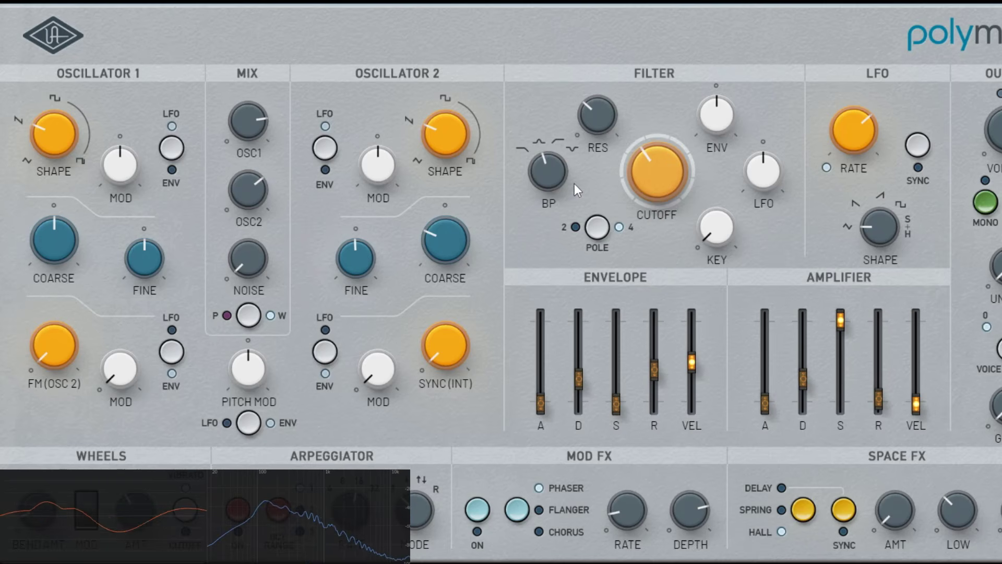
pyautogui.moveTo(644, 178); pyautogui.dragTo(609, 82)
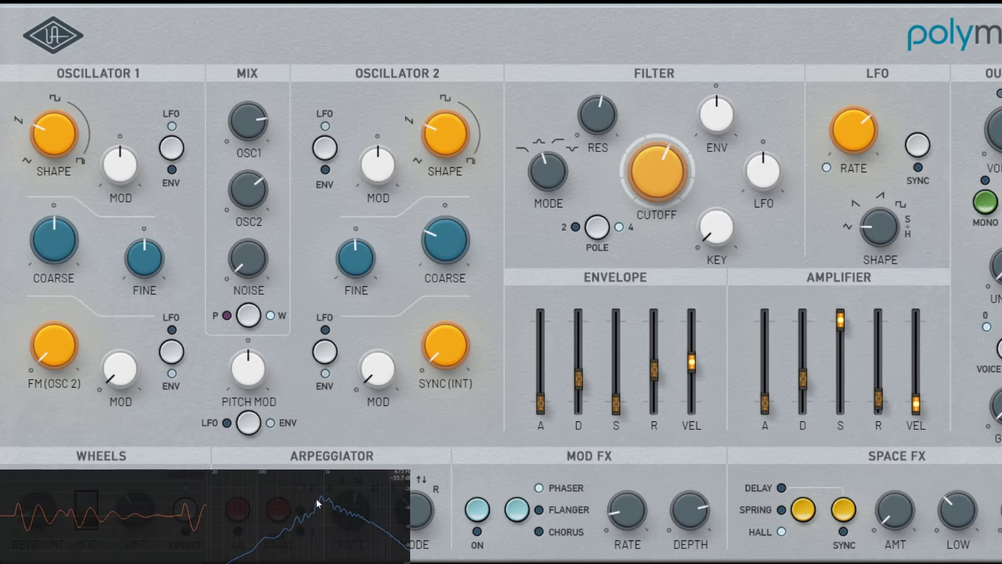
# - Try the notch filter mode with a lower cutoff, and return the filter to low-pass with the cutoff around the middle
pyautogui.moveTo(550, 145)
pyautogui.moveTo(550, 145); pyautogui.dragTo(558, 71)
pyautogui.moveTo(651, 170); pyautogui.dragTo(625, 192)
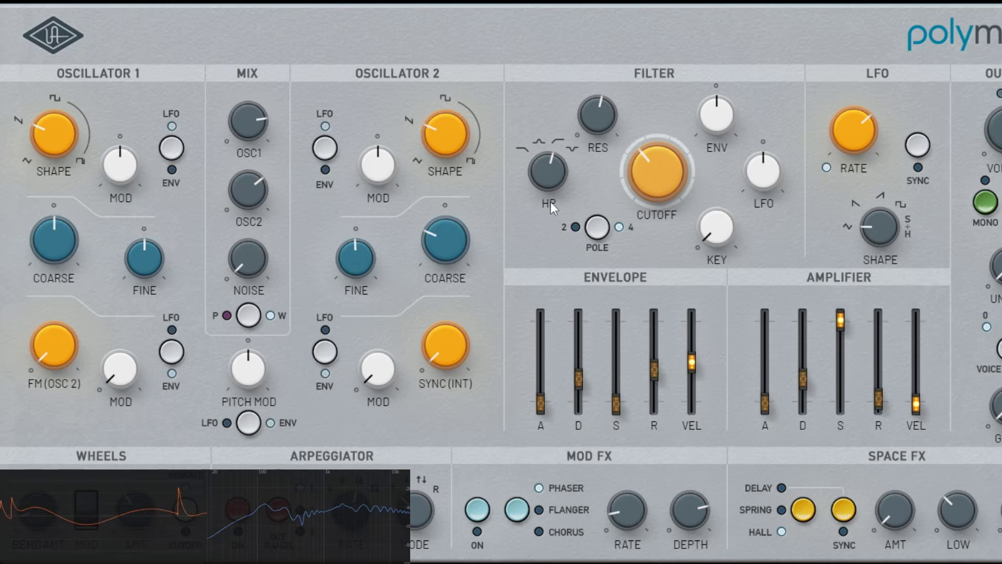
pyautogui.moveTo(551, 200); pyautogui.dragTo(559, 318)
pyautogui.moveTo(668, 184); pyautogui.dragTo(667, 157)
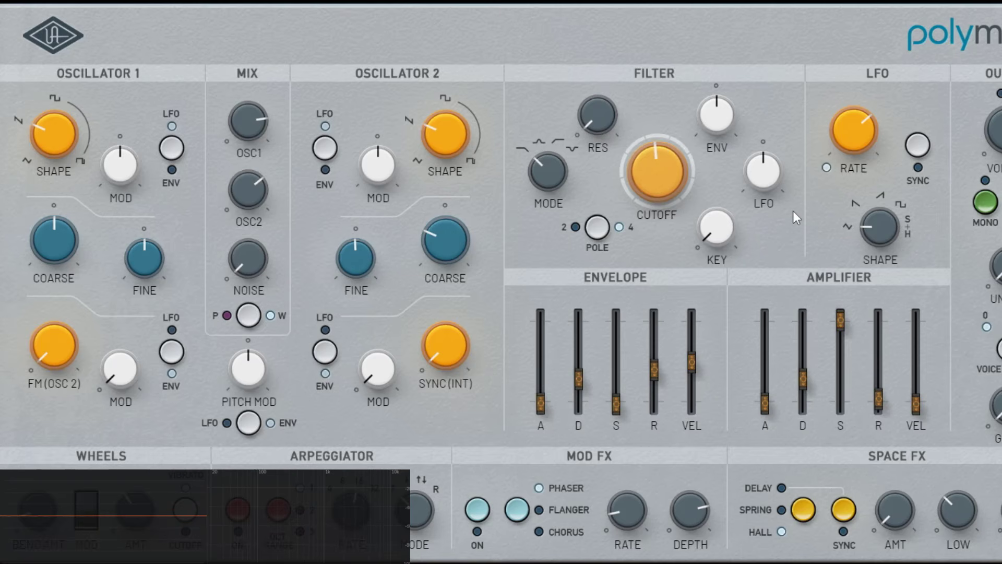
# - Try positive LFO modulation of the filter cutoff with resonance around a quarter, invert it to -27.50, and reset the modulation to zero
pyautogui.moveTo(660, 196)
pyautogui.mouseDown()
pyautogui.moveTo(662, 162)
pyautogui.moveTo(662, 195)
pyautogui.mouseUp()
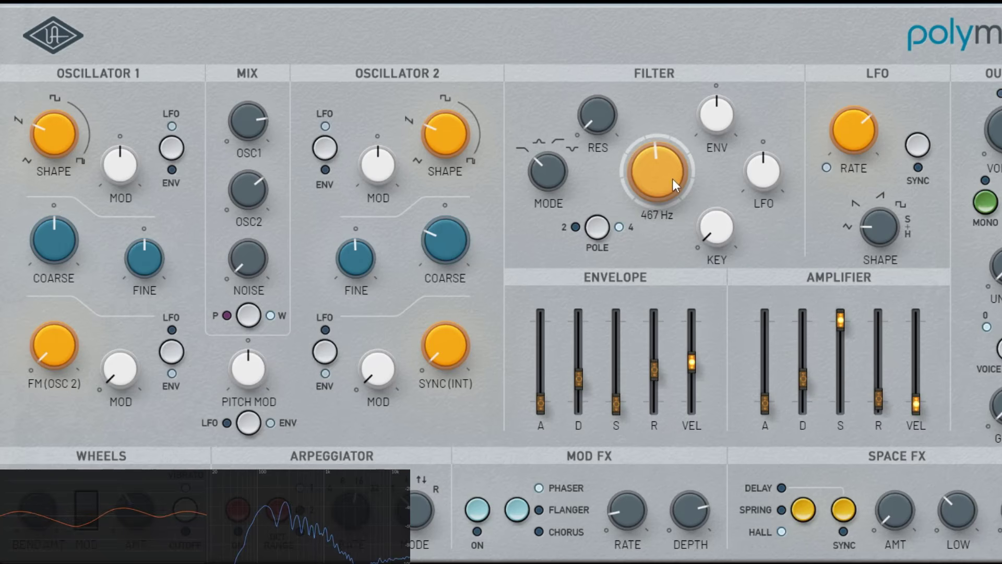
pyautogui.moveTo(673, 179); pyautogui.dragTo(674, 173)
pyautogui.moveTo(766, 178); pyautogui.dragTo(769, 137)
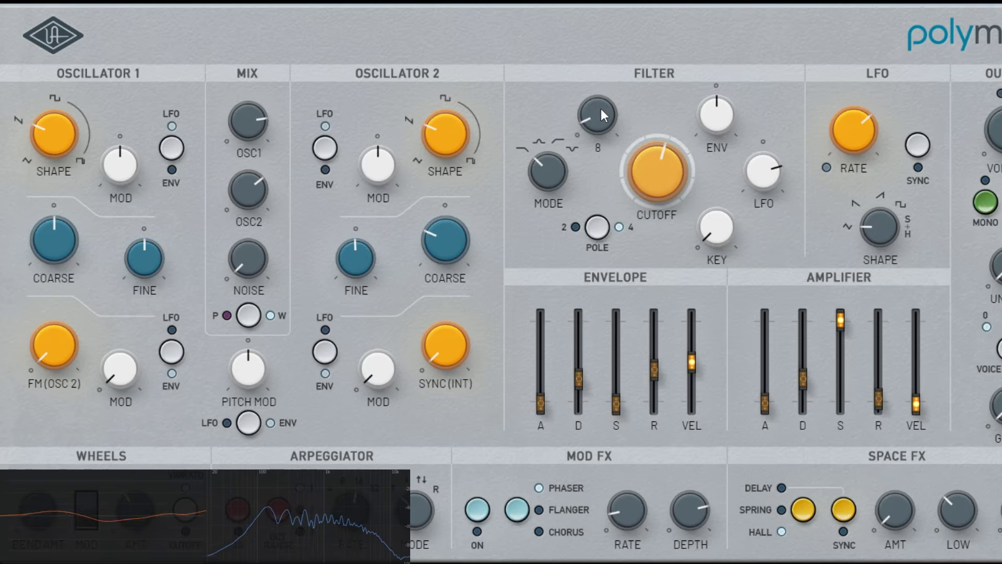
pyautogui.moveTo(600, 109); pyautogui.dragTo(597, 86)
pyautogui.moveTo(647, 170)
pyautogui.mouseDown()
pyautogui.moveTo(647, 156)
pyautogui.moveTo(647, 175)
pyautogui.mouseUp()
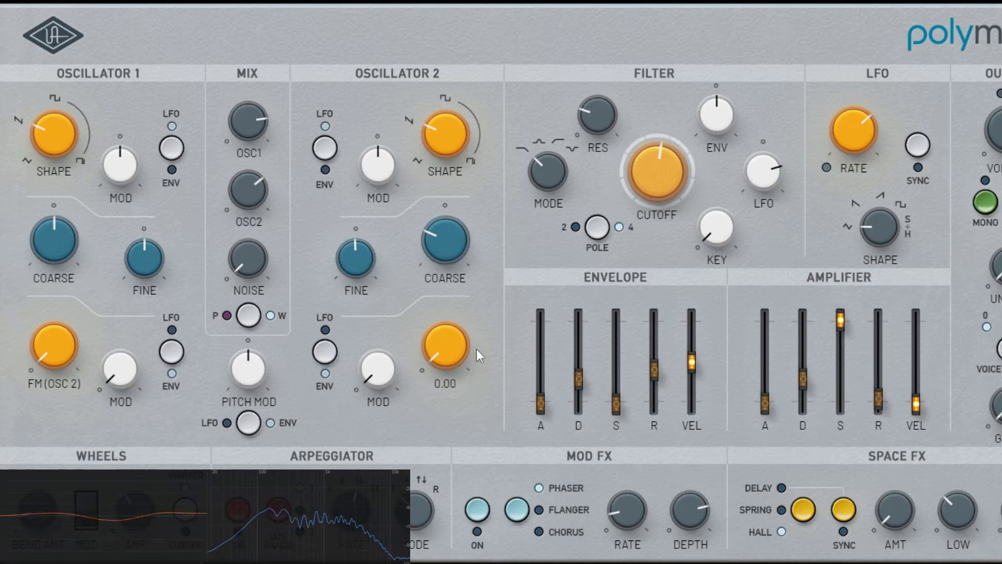
pyautogui.moveTo(768, 172); pyautogui.dragTo(791, 261)
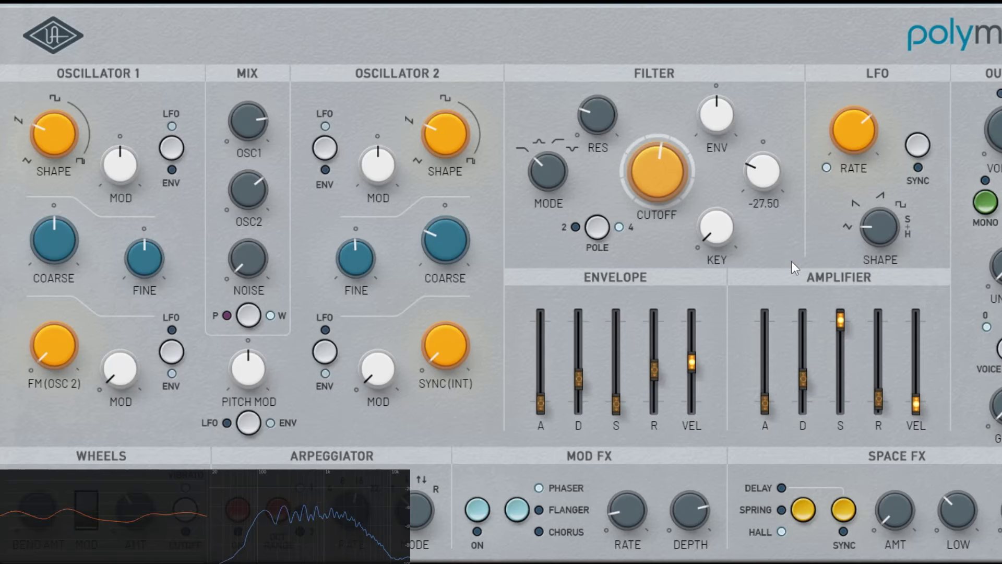
pyautogui.doubleClick(760, 180)
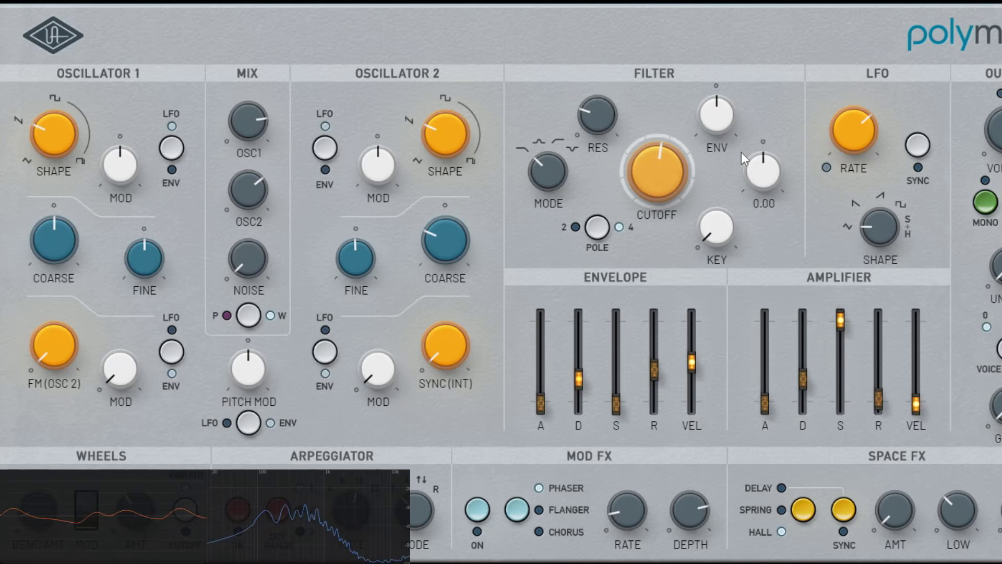
# - Try envelope modulation of the filter cutoff at the maximum amount with a lower base cutoff, and return the amount to zero
pyautogui.moveTo(720, 121); pyautogui.dragTo(729, 36)
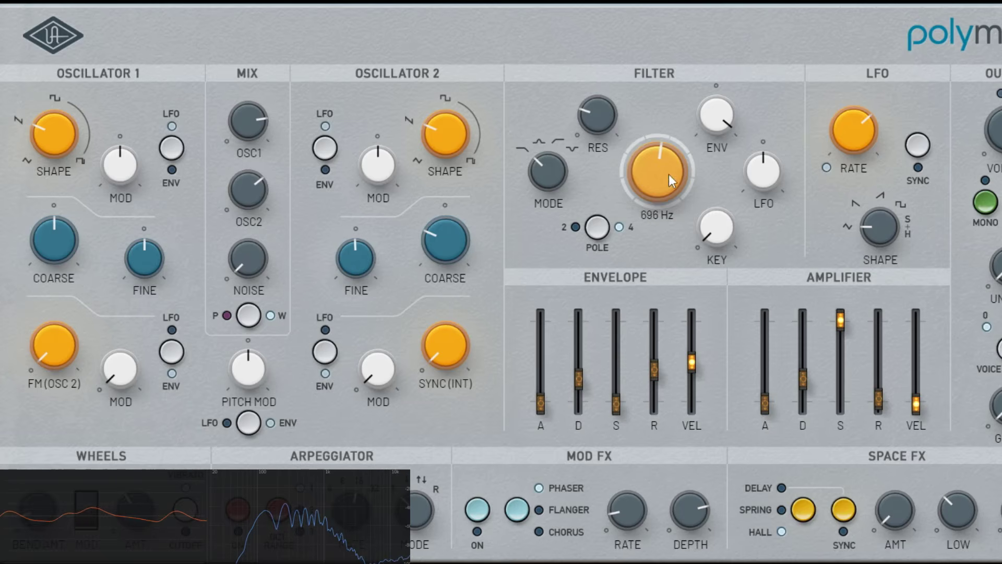
pyautogui.moveTo(668, 175); pyautogui.dragTo(674, 205)
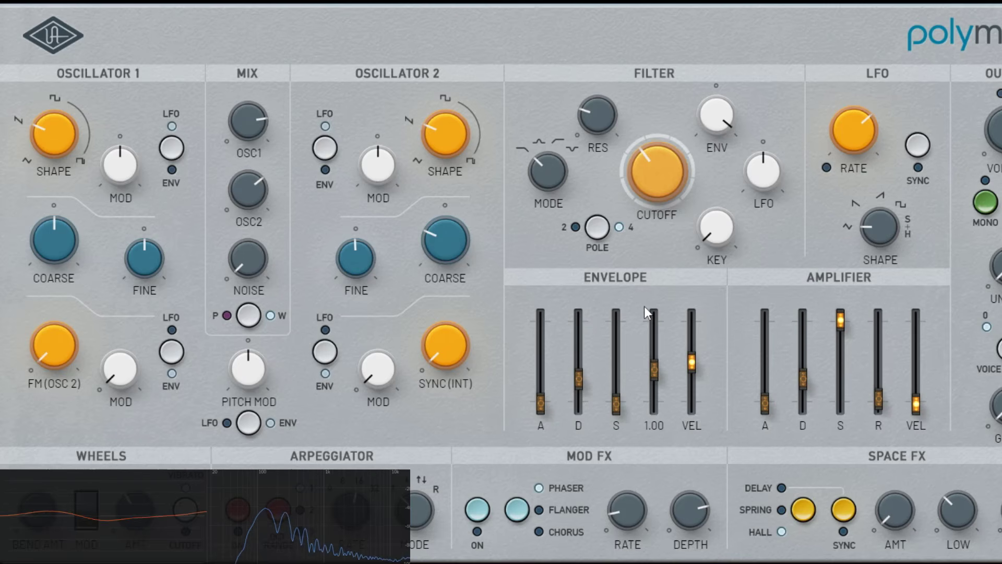
pyautogui.moveTo(710, 126); pyautogui.dragTo(729, 222)
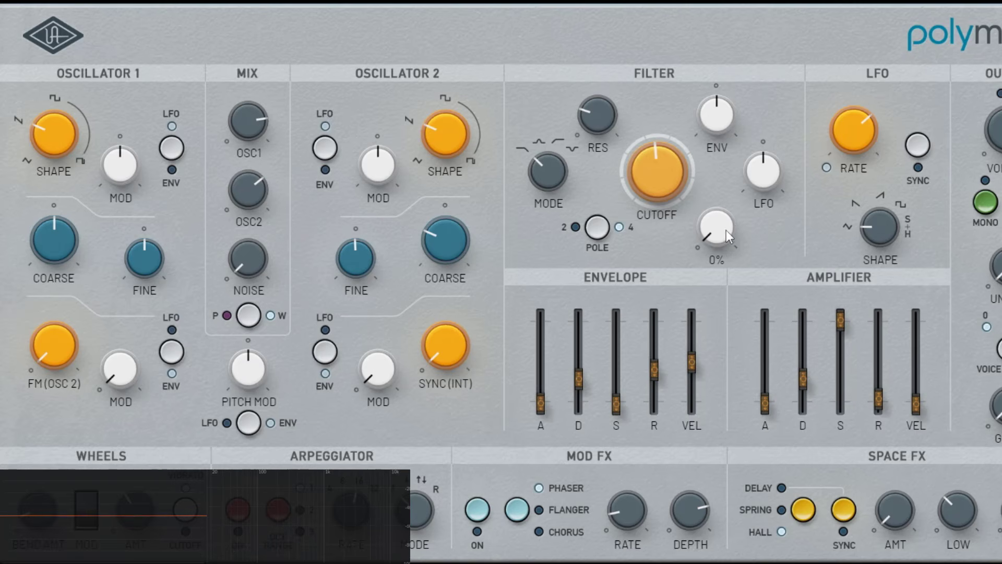
# - Try filter key tracking at maximum, turn it back to zero, and set the cutoff to 618 Hz
pyautogui.moveTo(726, 229); pyautogui.dragTo(731, 18)
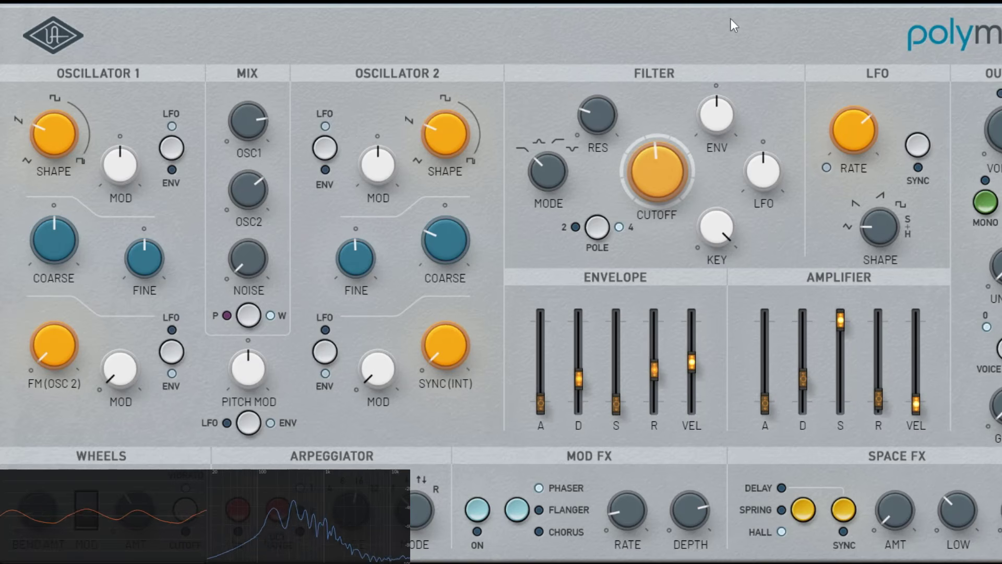
pyautogui.moveTo(715, 225)
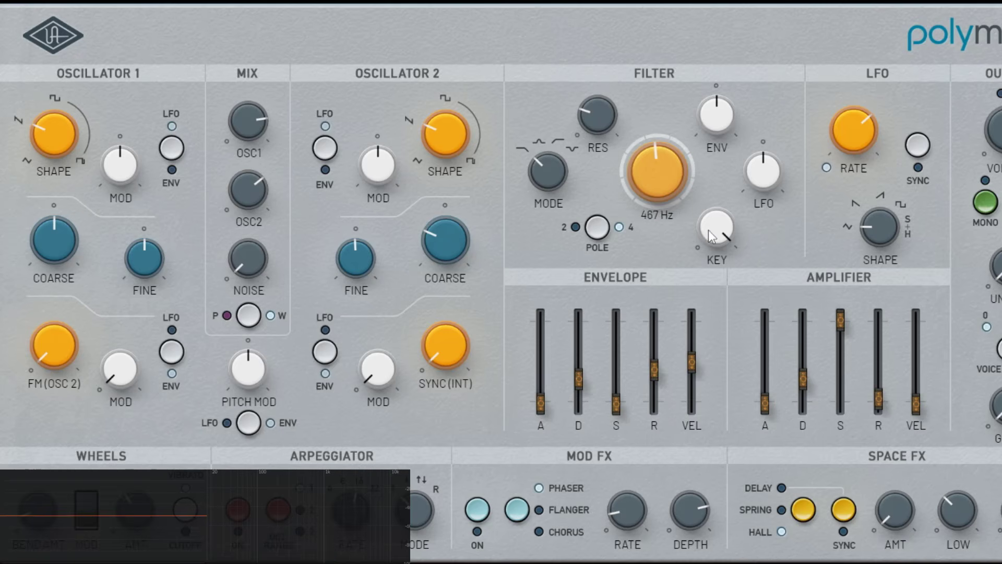
pyautogui.moveTo(663, 166)
pyautogui.scroll(4, 663, 167)
pyautogui.scroll(1, 669, 184)
pyautogui.moveTo(714, 235); pyautogui.dragTo(716, 250)
pyautogui.scroll(3, 656, 194)
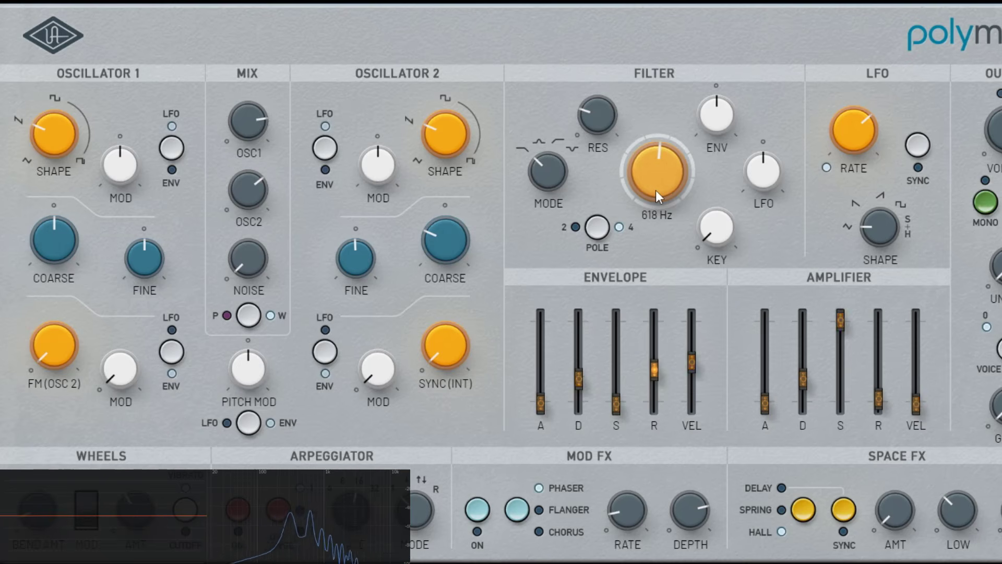
# - Try full key tracking again with the filter cutoff at 725 Hz, and turn key tracking back to zero
pyautogui.moveTo(734, 226); pyautogui.dragTo(747, 16)
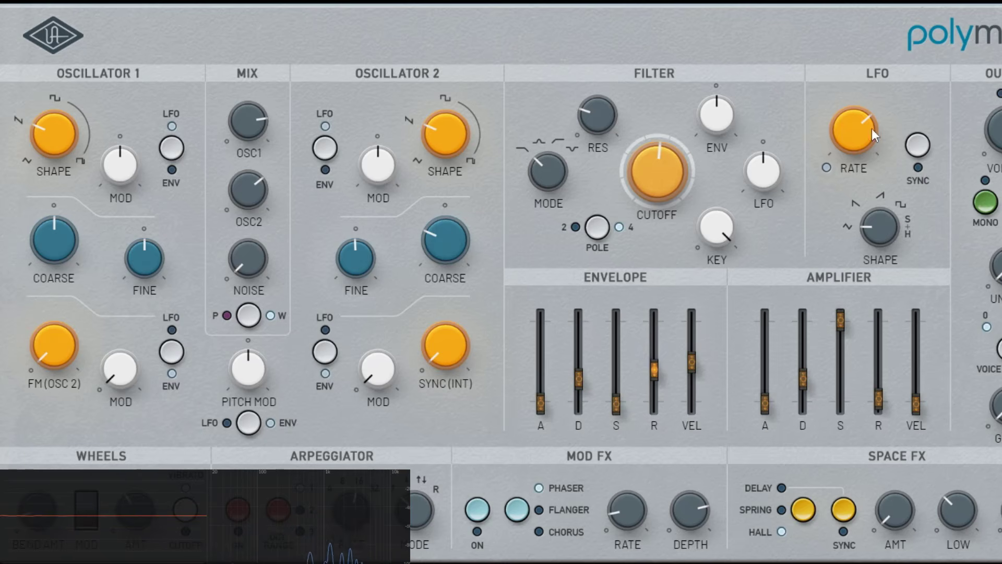
pyautogui.moveTo(672, 184); pyautogui.dragTo(669, 192)
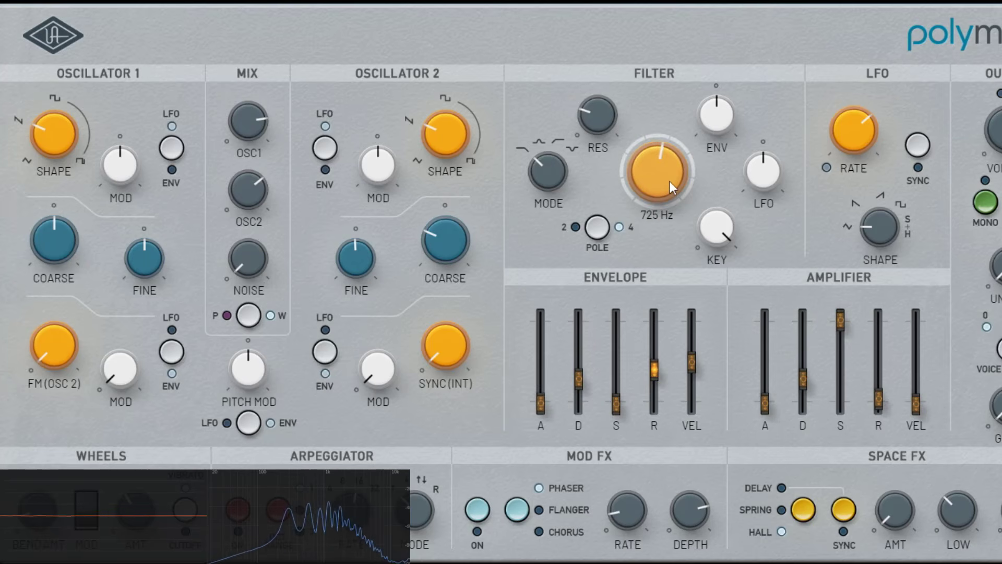
pyautogui.moveTo(707, 231); pyautogui.dragTo(775, 508)
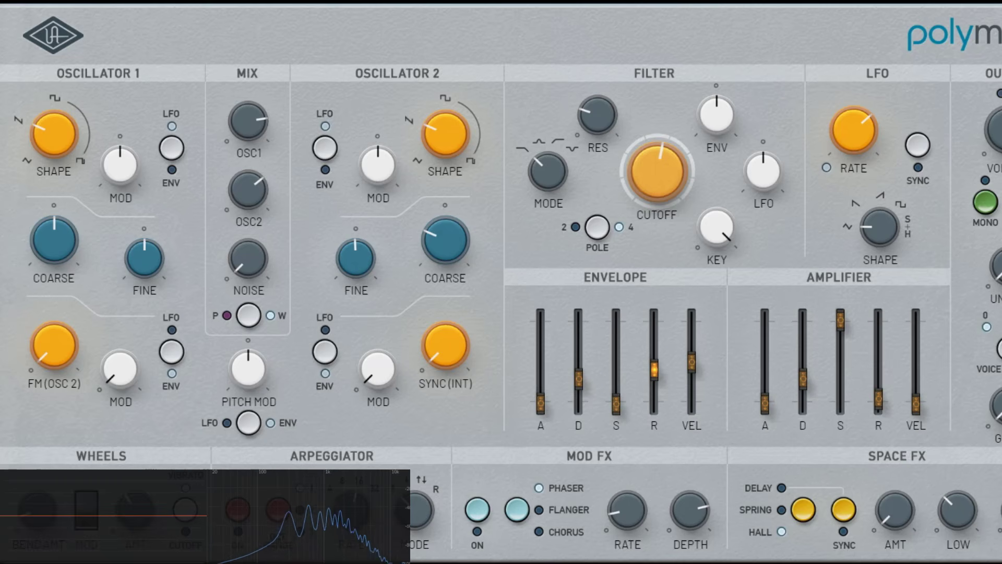
# - Raise the filter resonance to maximum and set the cutoff to 998 Hz
pyautogui.moveTo(605, 103); pyautogui.dragTo(605, 34)
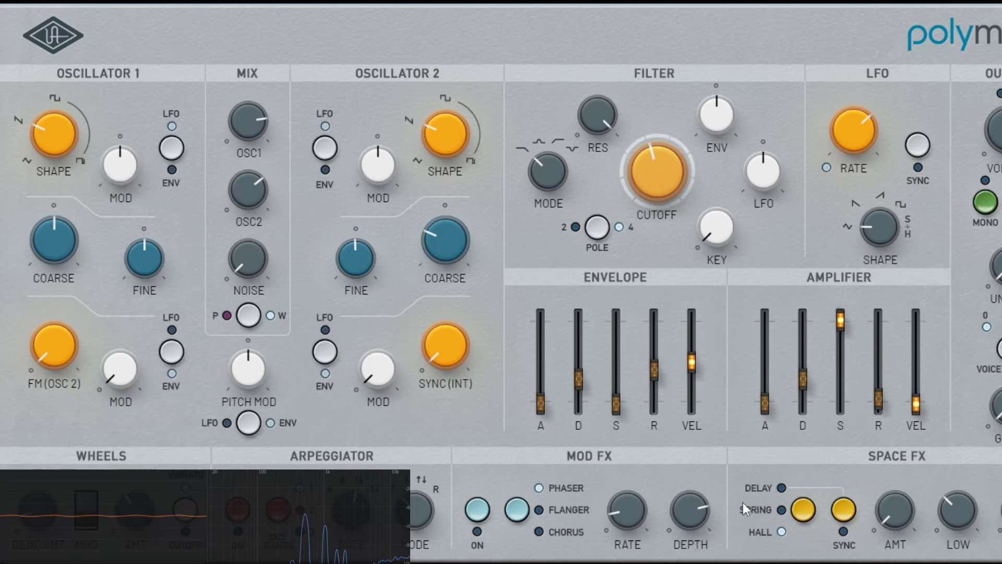
pyautogui.moveTo(647, 165); pyautogui.dragTo(643, 157)
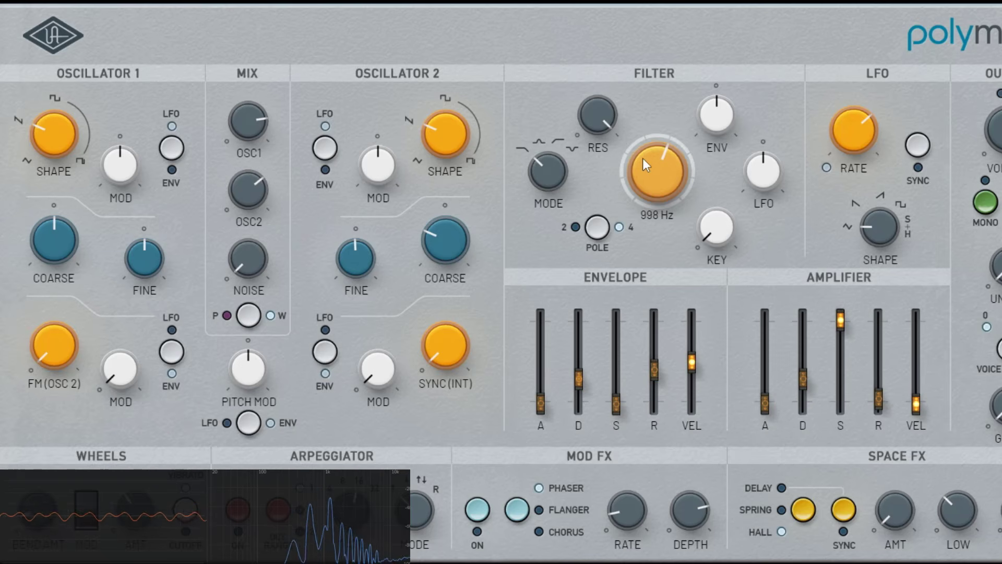
# - Turn the filter key tracking up to maximum and raise the filter cutoff
pyautogui.moveTo(723, 233); pyautogui.dragTo(715, 3)
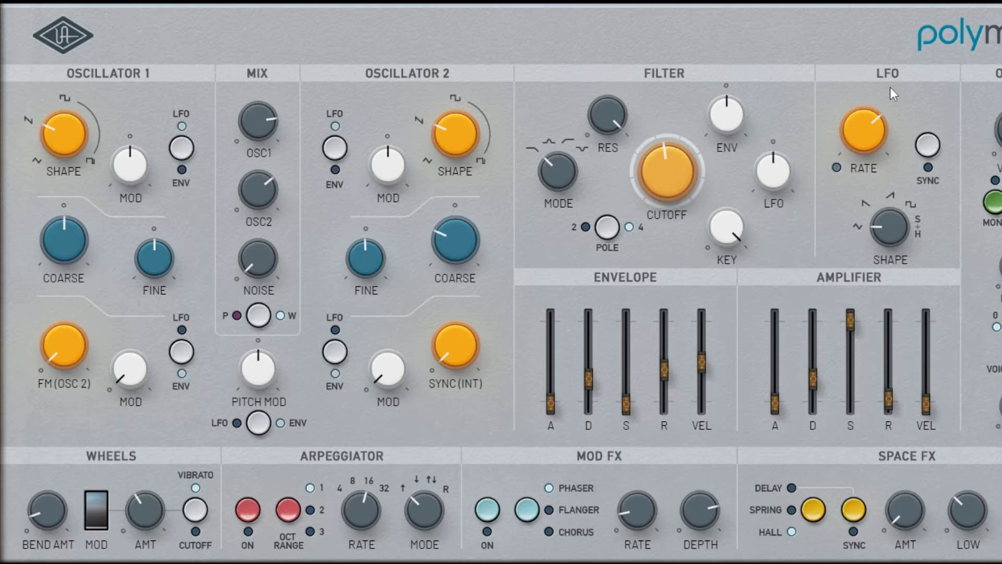
pyautogui.moveTo(60, 109)
pyautogui.moveTo(667, 162); pyautogui.dragTo(673, 16)
pyautogui.moveTo(612, 114)
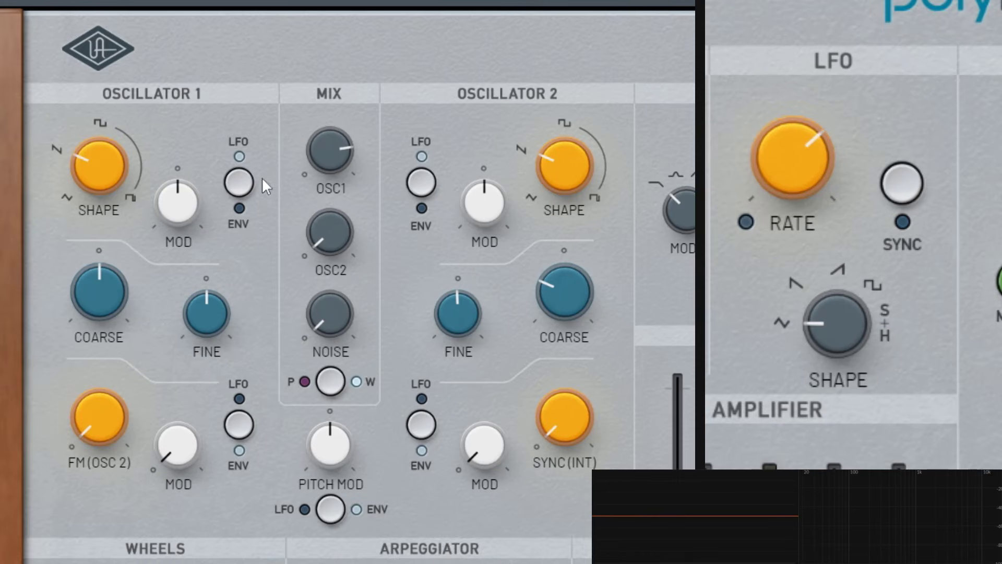
# - Assign the pitch modulation to the LFO, raise its amount, and slow down the LFO rate
pyautogui.click(320, 507)
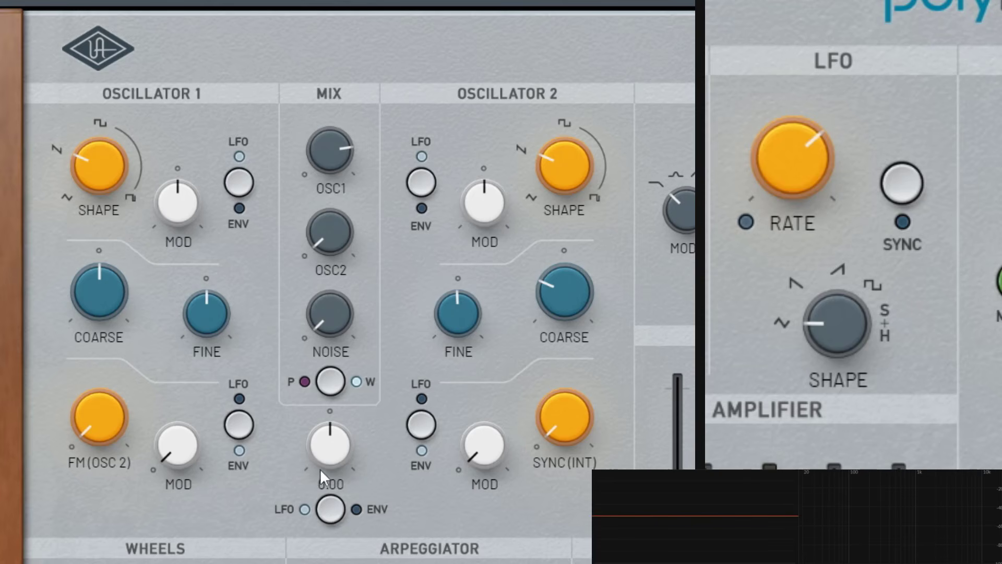
pyautogui.moveTo(320, 469); pyautogui.dragTo(337, 431)
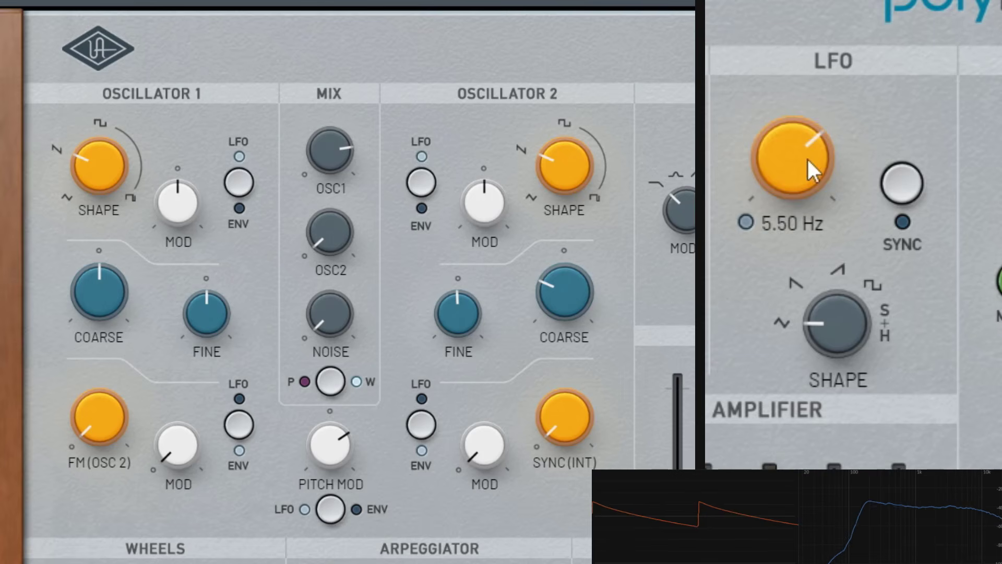
pyautogui.moveTo(807, 157); pyautogui.dragTo(810, 202)
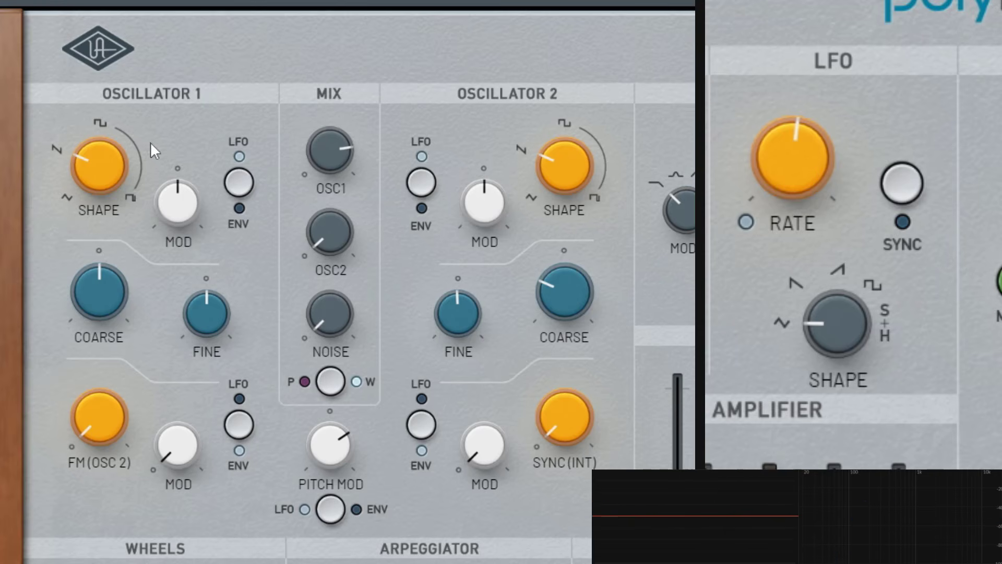
# - Raise the LFO rate to its maximum of 50.0 Hz
pyautogui.moveTo(796, 186)
pyautogui.moveTo(790, 173); pyautogui.dragTo(817, 1)
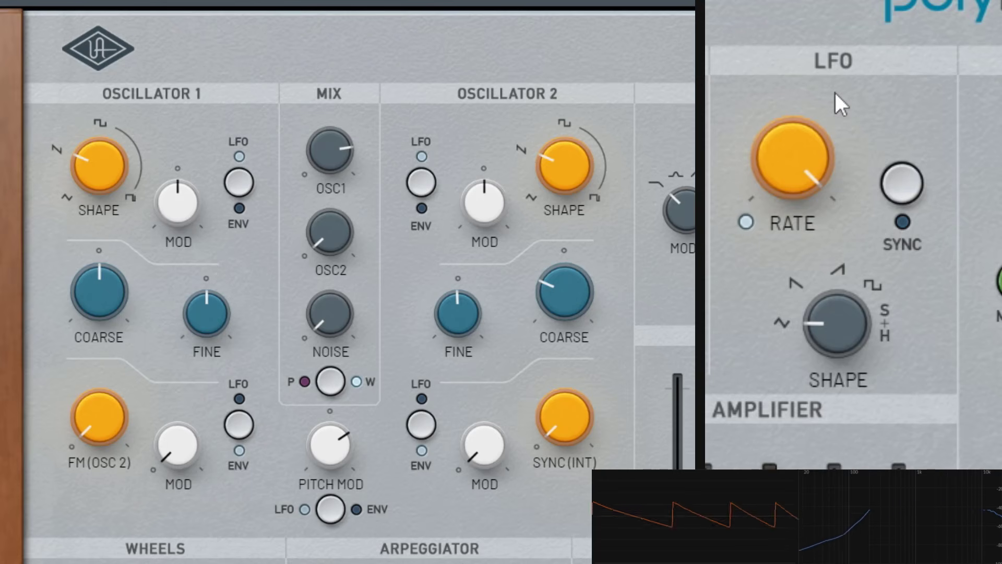
pyautogui.moveTo(809, 163)
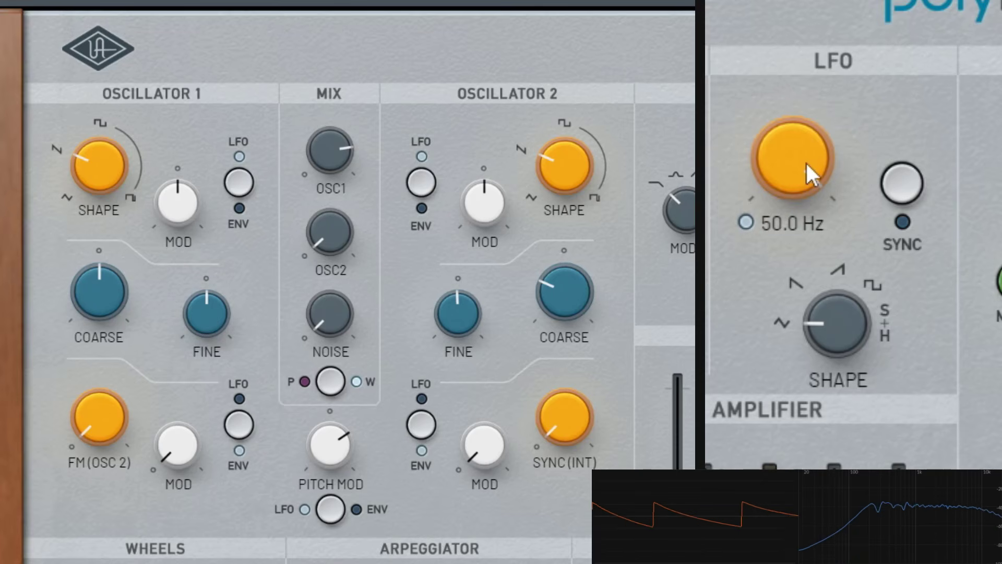
pyautogui.moveTo(74, 166)
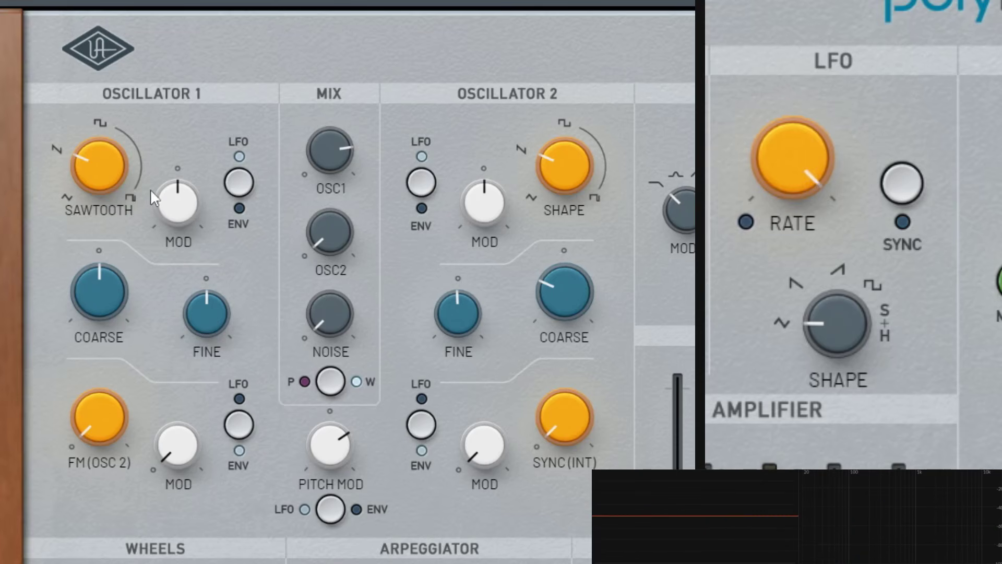
# - Bring the LFO rate back down, turn on LFO sync, and reduce the synced rate
pyautogui.moveTo(812, 170); pyautogui.dragTo(849, 244)
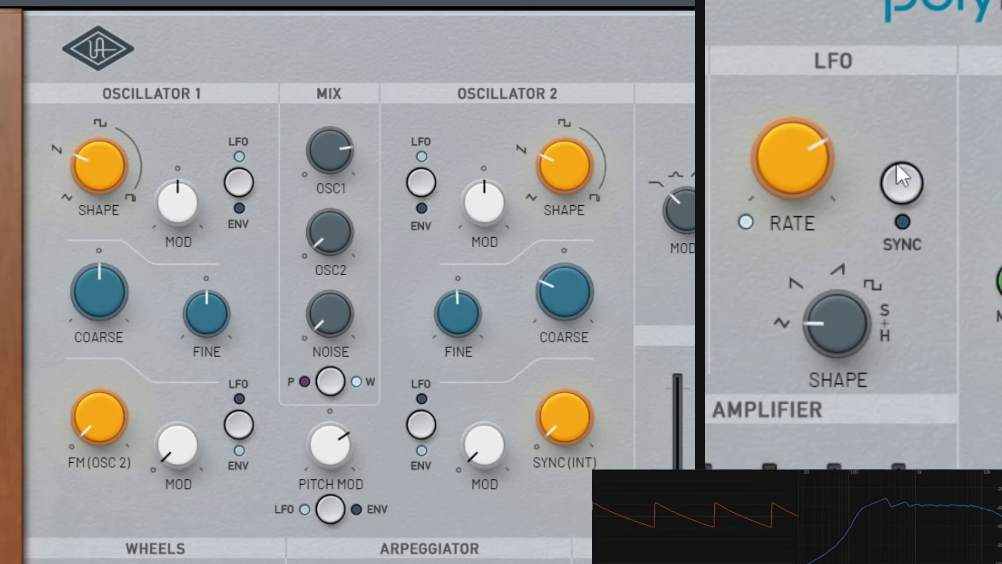
pyautogui.click(900, 181)
pyautogui.moveTo(806, 171); pyautogui.dragTo(811, 196)
# - Step the LFO shape through ramp down and ramp up to sample and hold
pyautogui.moveTo(850, 324); pyautogui.dragTo(847, 281)
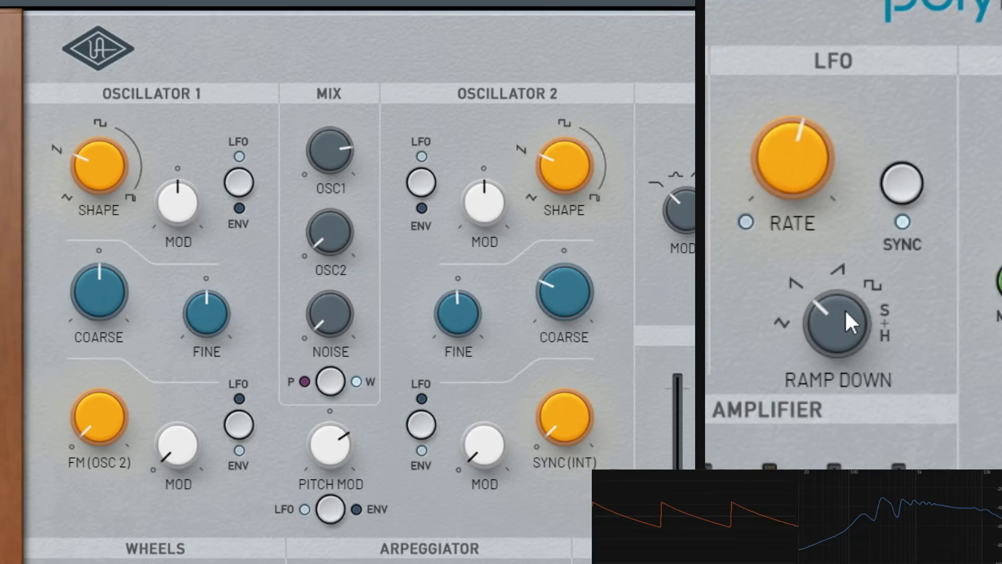
pyautogui.moveTo(845, 309); pyautogui.dragTo(839, 259)
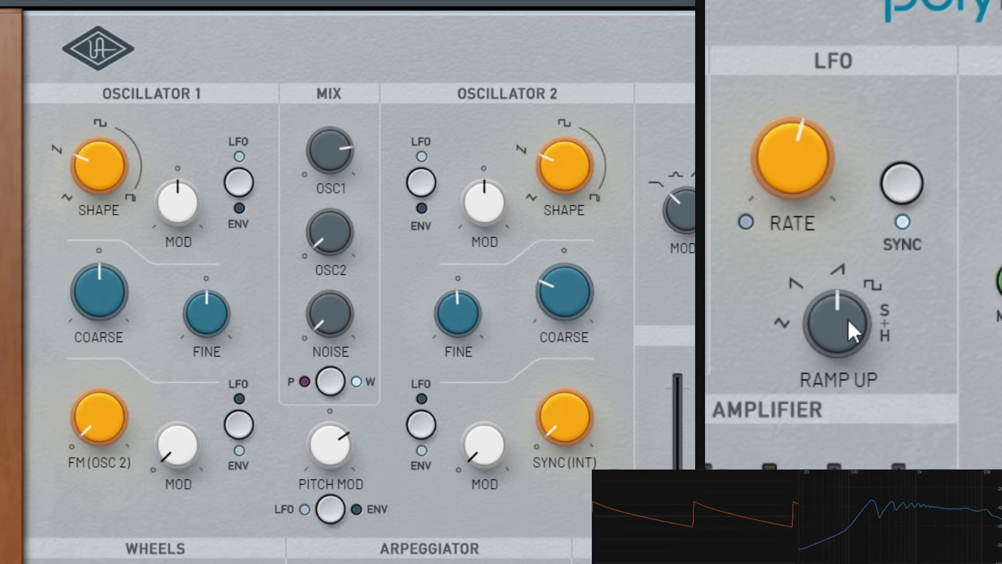
pyautogui.moveTo(847, 317); pyautogui.dragTo(847, 186)
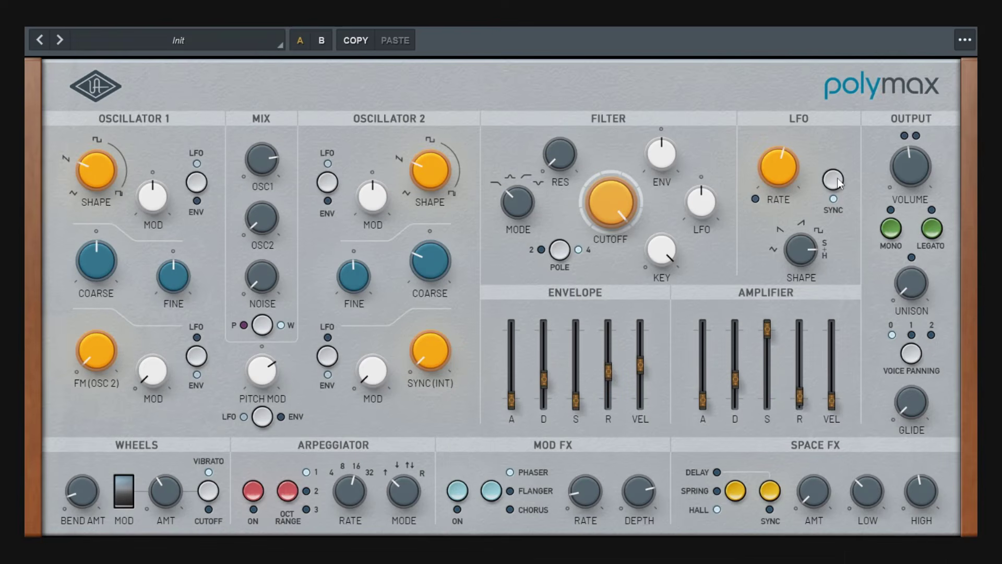
# - Turn off LFO sync, lower the filter cutoff, and reset the filter's envelope amount to zero
pyautogui.click(837, 178)
pyautogui.moveTo(605, 212); pyautogui.dragTo(620, 262)
pyautogui.doubleClick(668, 156)
# - Compare the envelope's velocity amount at minimum and maximum, and return it to about the middle of its range
pyautogui.moveTo(642, 369); pyautogui.dragTo(657, 486)
pyautogui.moveTo(644, 377); pyautogui.dragTo(668, 237)
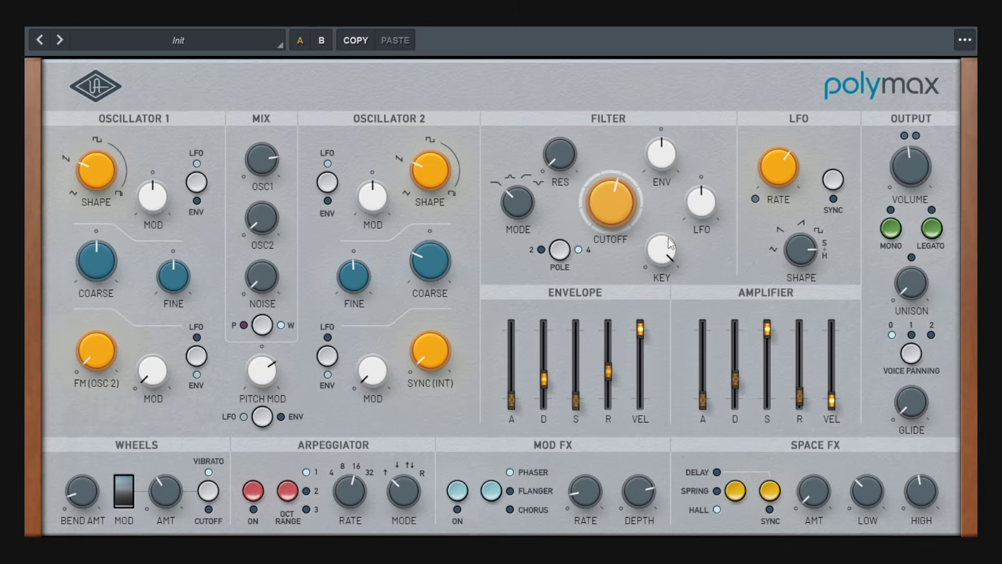
pyautogui.moveTo(643, 330)
pyautogui.moveTo(643, 330); pyautogui.dragTo(649, 393)
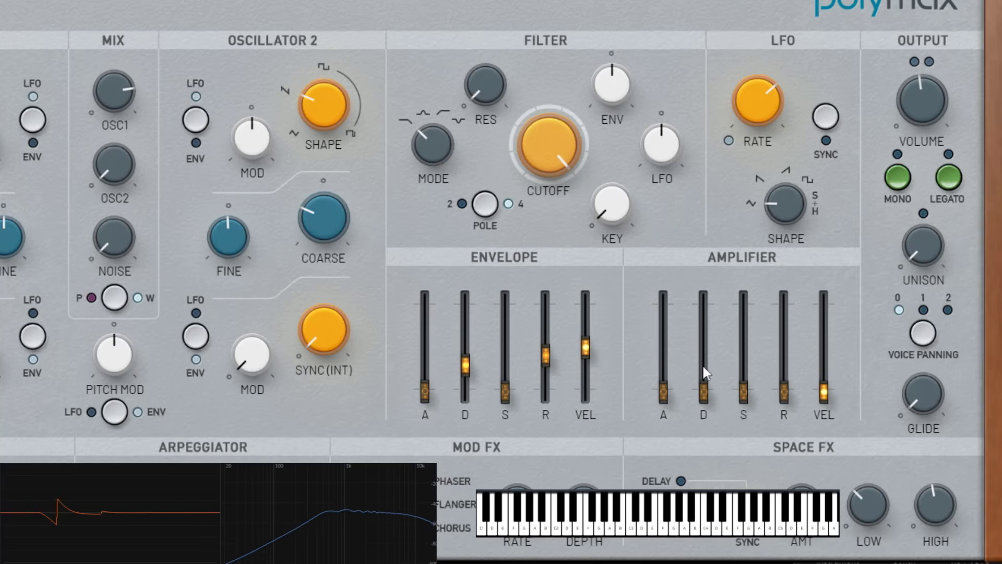
# - Lengthen the amplifier attack in two stages to about three quarters of its range
pyautogui.moveTo(665, 397)
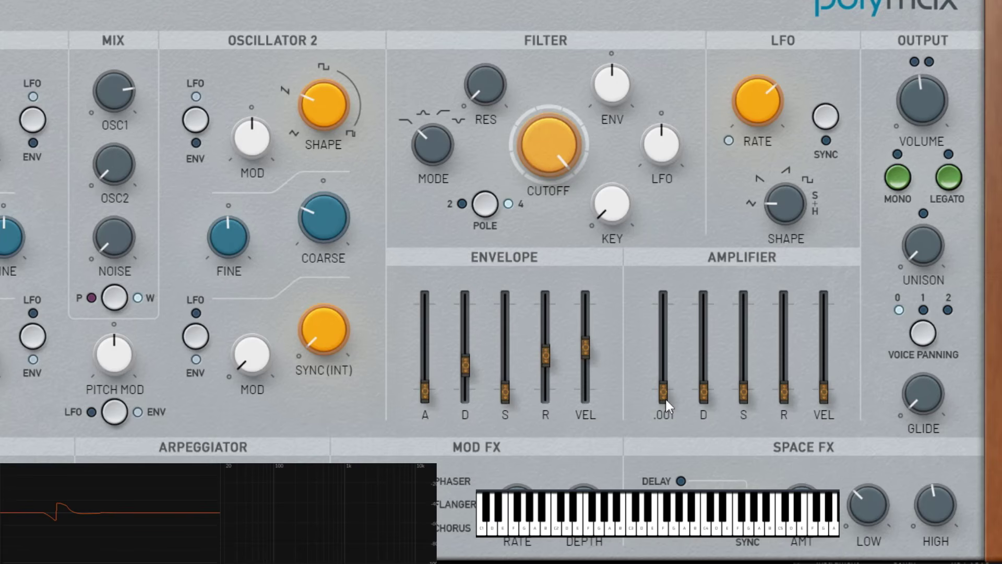
pyautogui.moveTo(665, 397); pyautogui.dragTo(695, 307)
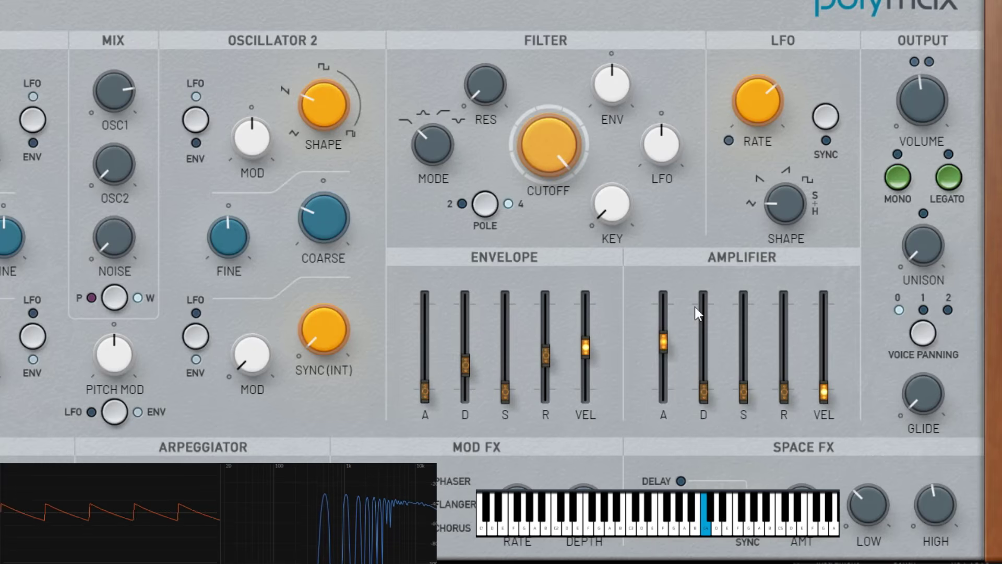
pyautogui.moveTo(663, 351)
pyautogui.moveTo(663, 345); pyautogui.dragTo(690, 317)
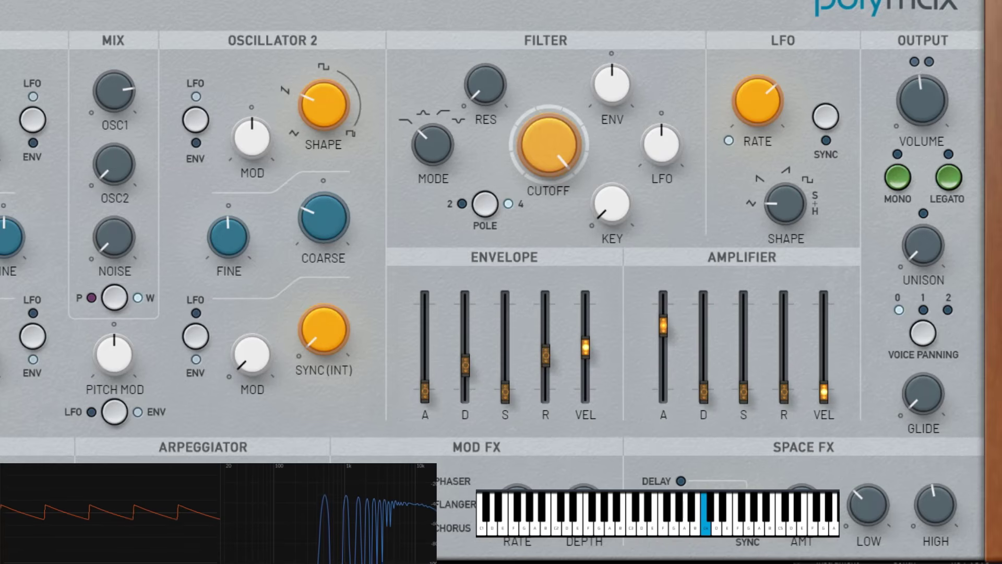
pyautogui.moveTo(929, 102)
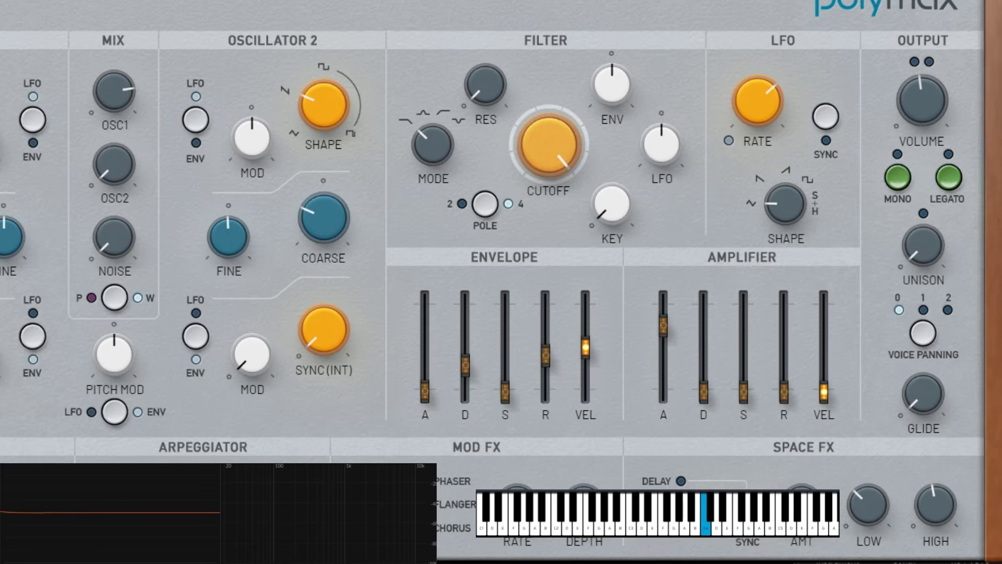
pyautogui.moveTo(670, 337)
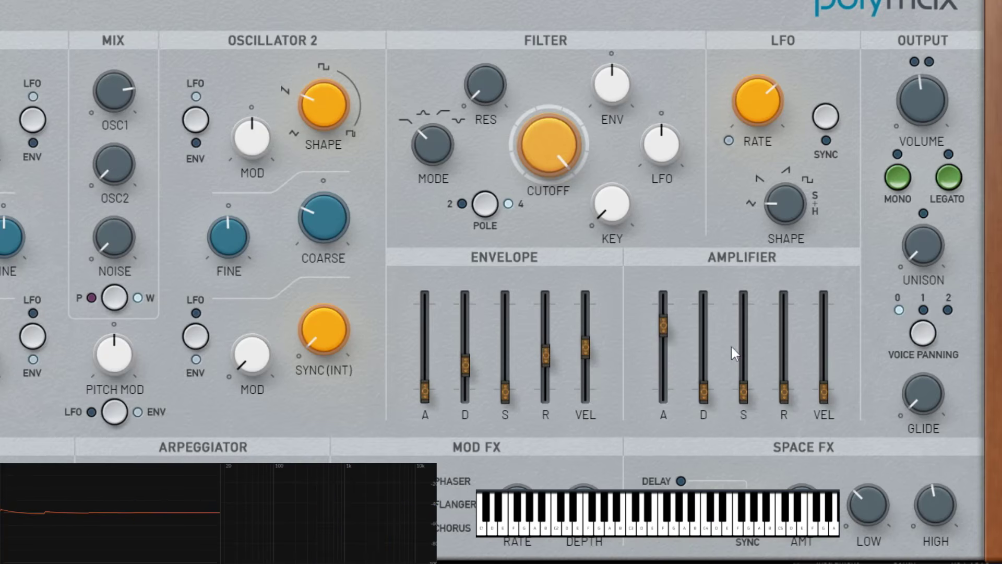
# - Try an amplifier decay of 11.7 and shorten it to 1.70
pyautogui.moveTo(703, 399); pyautogui.dragTo(715, 288)
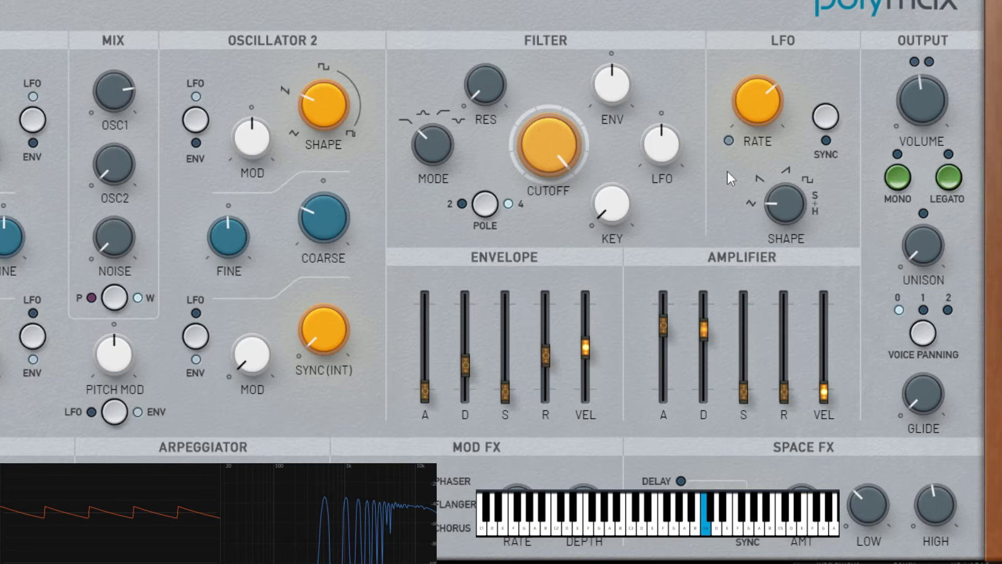
pyautogui.moveTo(709, 333)
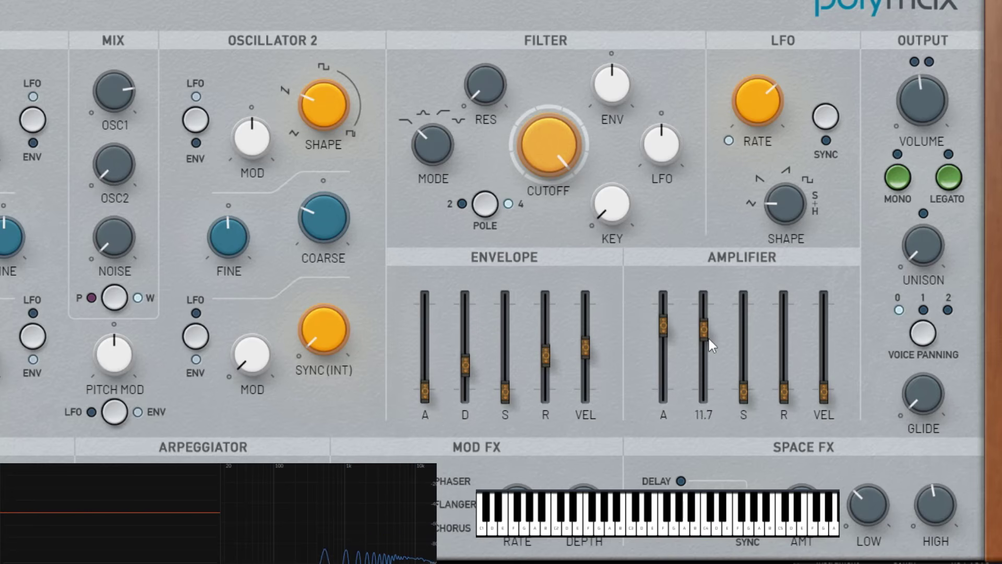
pyautogui.moveTo(708, 340); pyautogui.dragTo(707, 371)
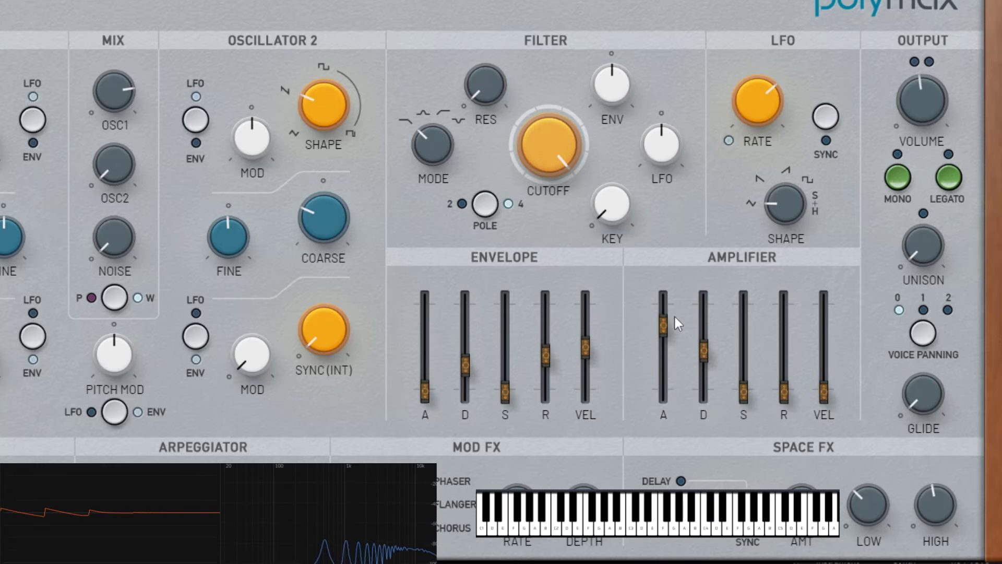
# - Shorten the amplifier attack to 2.23
pyautogui.moveTo(675, 317); pyautogui.dragTo(664, 349)
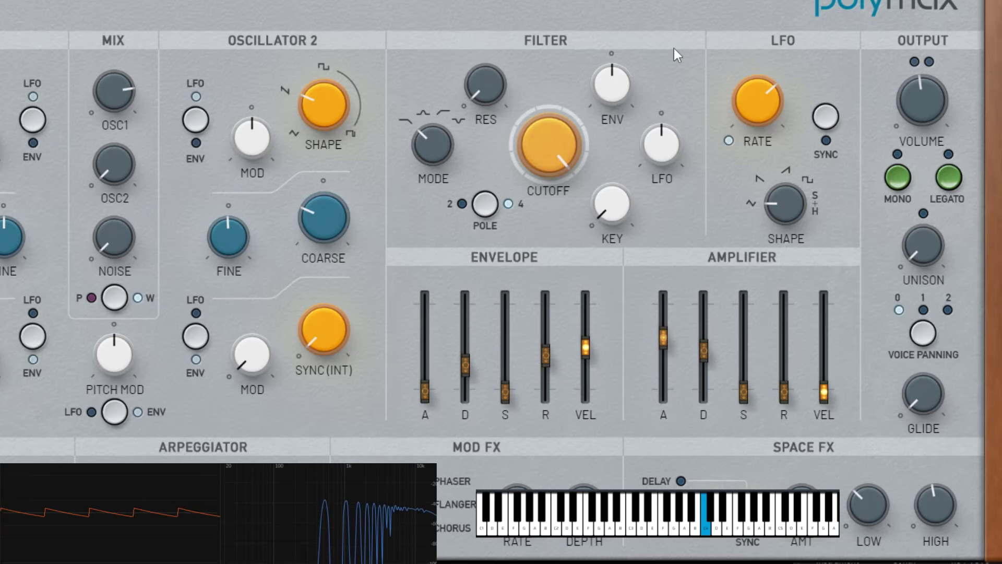
pyautogui.moveTo(673, 355)
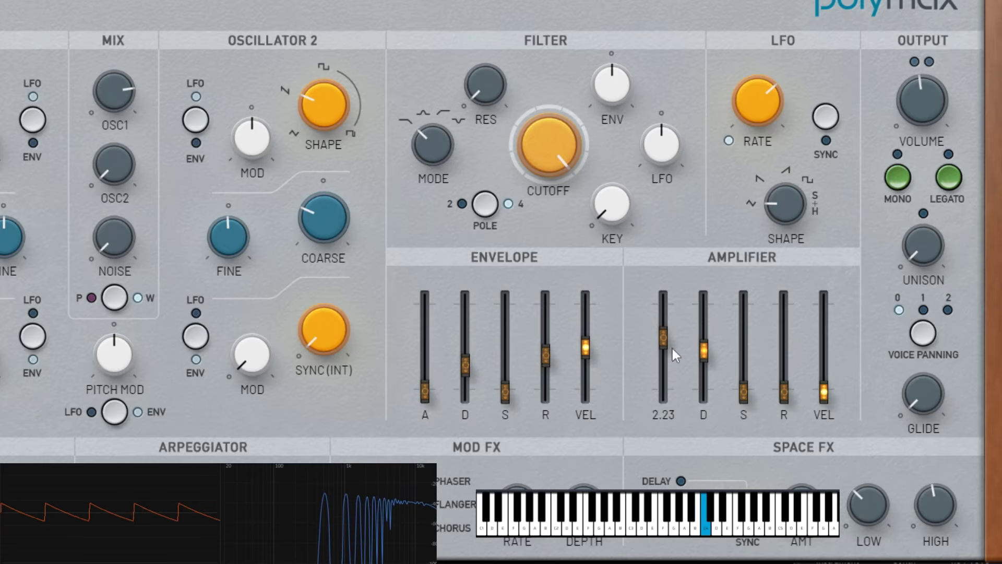
pyautogui.moveTo(703, 363)
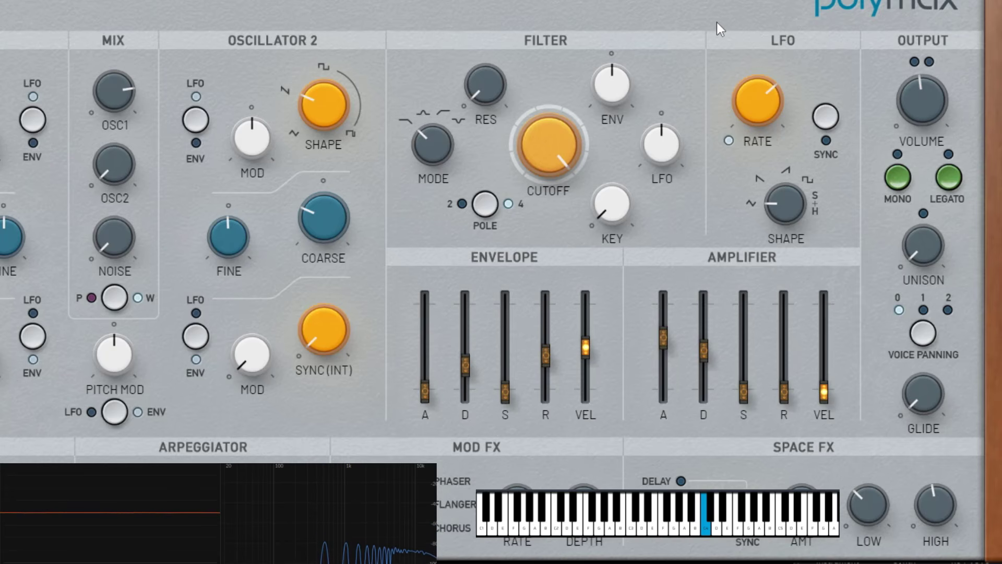
pyautogui.moveTo(708, 351)
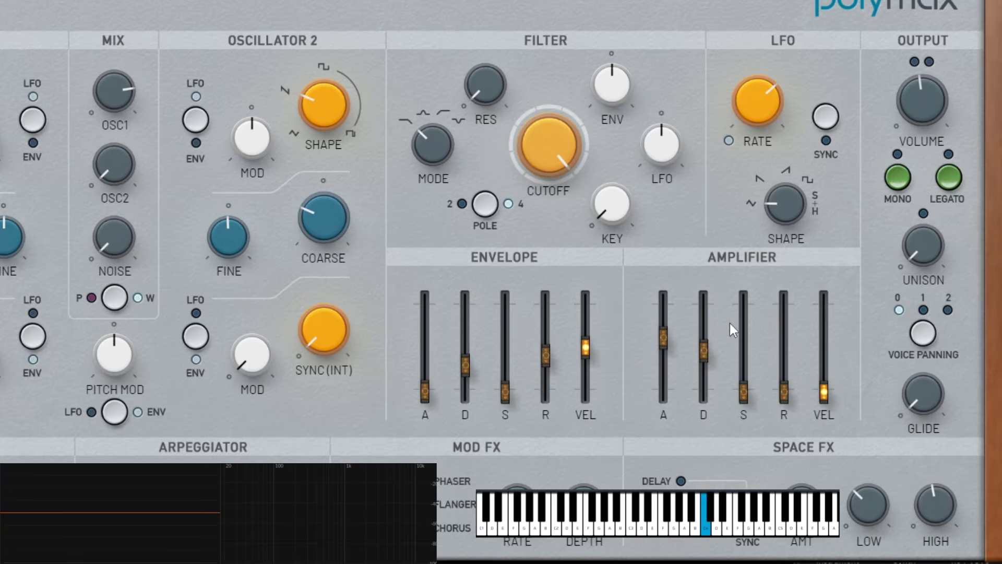
# - Raise the amplifier sustain to about a quarter of its range
pyautogui.moveTo(746, 398)
pyautogui.moveTo(589, 59)
pyautogui.moveTo(744, 397); pyautogui.dragTo(762, 361)
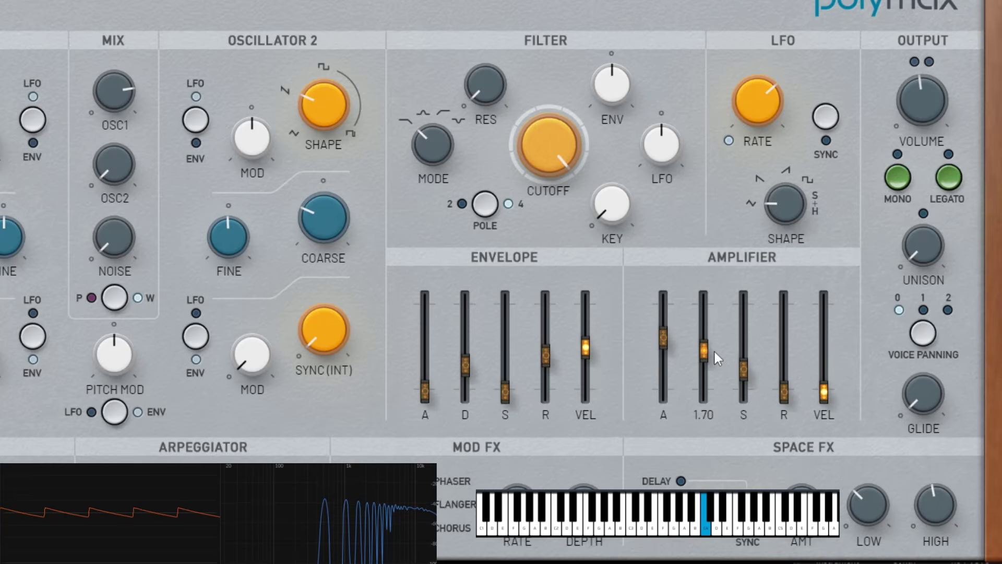
pyautogui.moveTo(795, 308)
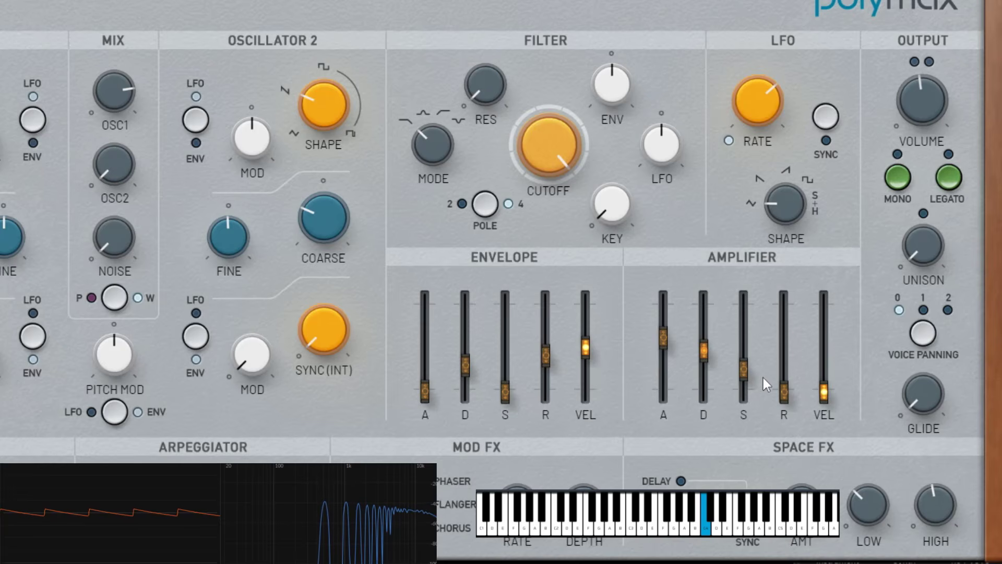
# - Try the amplifier sustain at 100% and lower it to about a fifth of its range
pyautogui.moveTo(755, 377)
pyautogui.moveTo(743, 373); pyautogui.dragTo(772, 183)
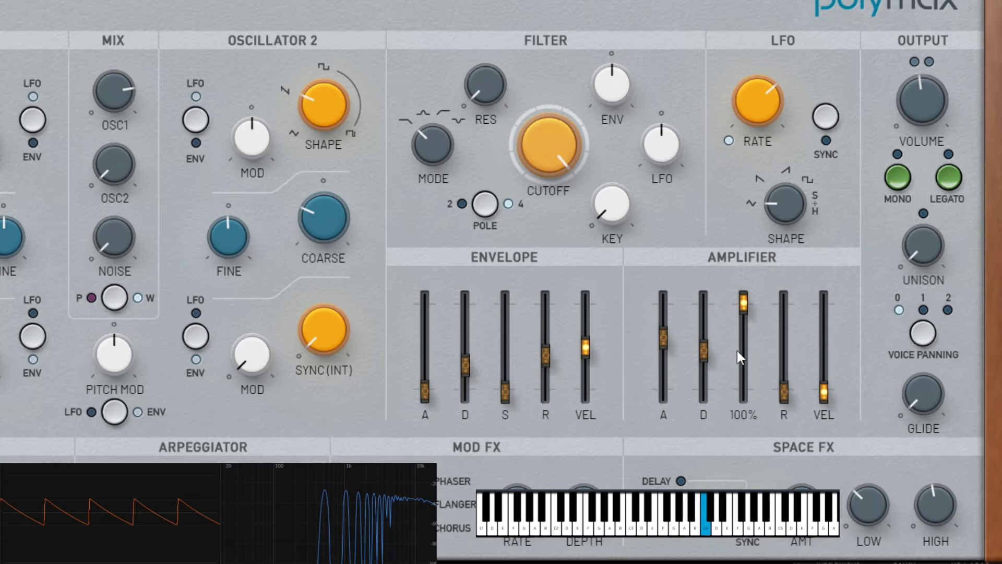
pyautogui.moveTo(747, 310); pyautogui.dragTo(748, 374)
pyautogui.moveTo(794, 395)
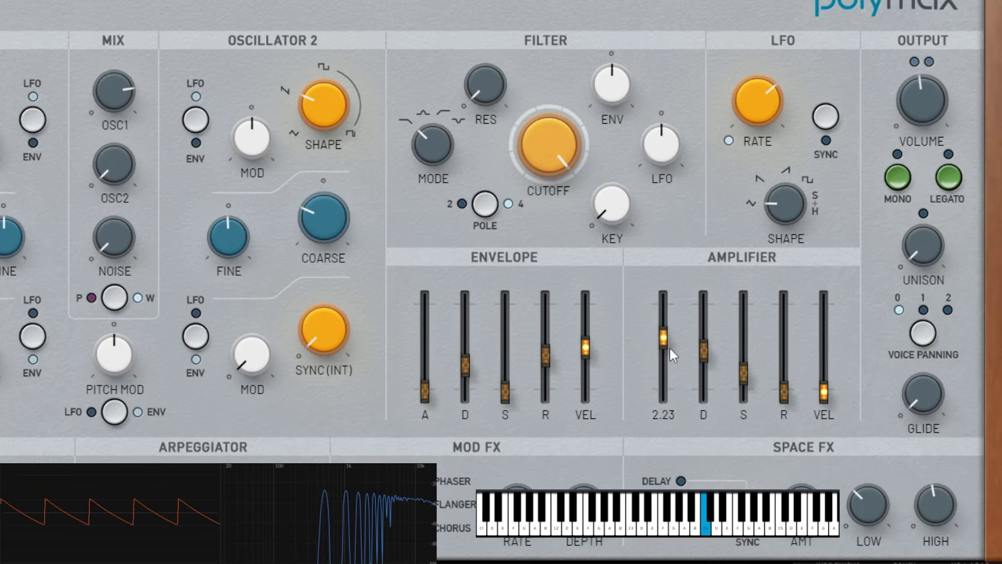
pyautogui.moveTo(703, 358)
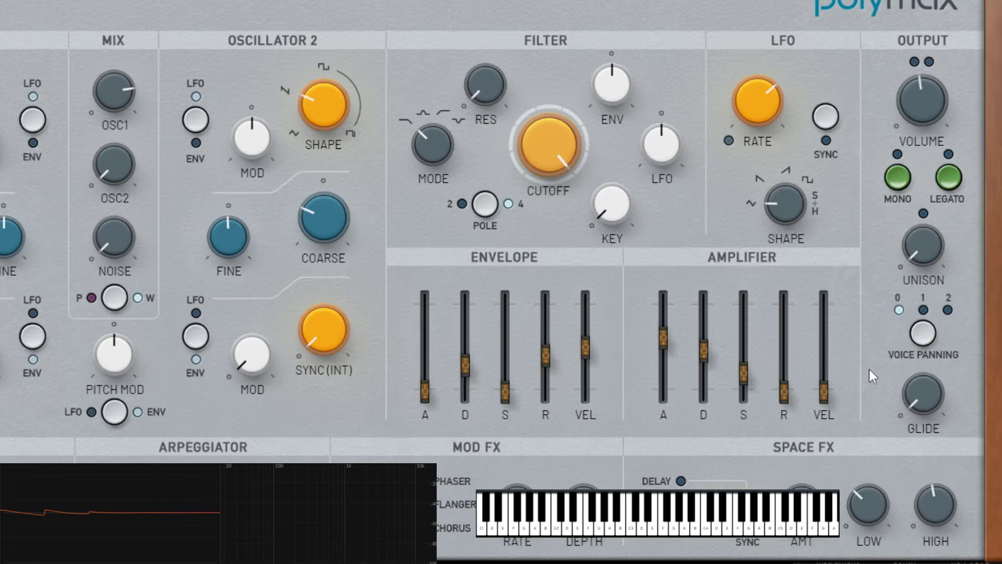
# - Lengthen the amplifier release to about the middle of its range
pyautogui.moveTo(787, 391); pyautogui.dragTo(787, 306)
pyautogui.moveTo(660, 349)
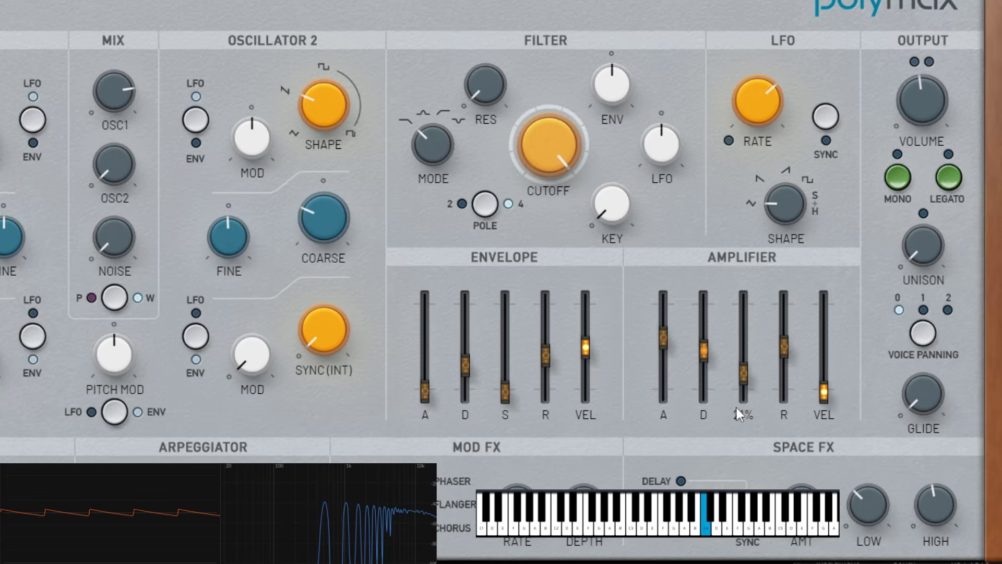
pyautogui.moveTo(749, 388)
pyautogui.moveTo(795, 343)
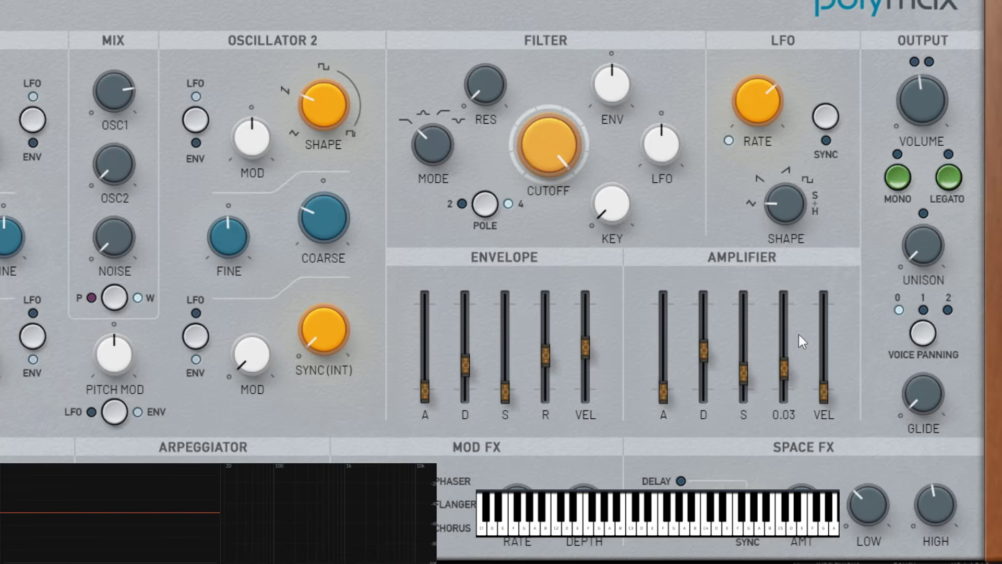
# - Compare the shortest amplifier release of .002 with a longer release at about the middle of its range
pyautogui.moveTo(798, 334); pyautogui.dragTo(797, 414)
pyautogui.moveTo(794, 389)
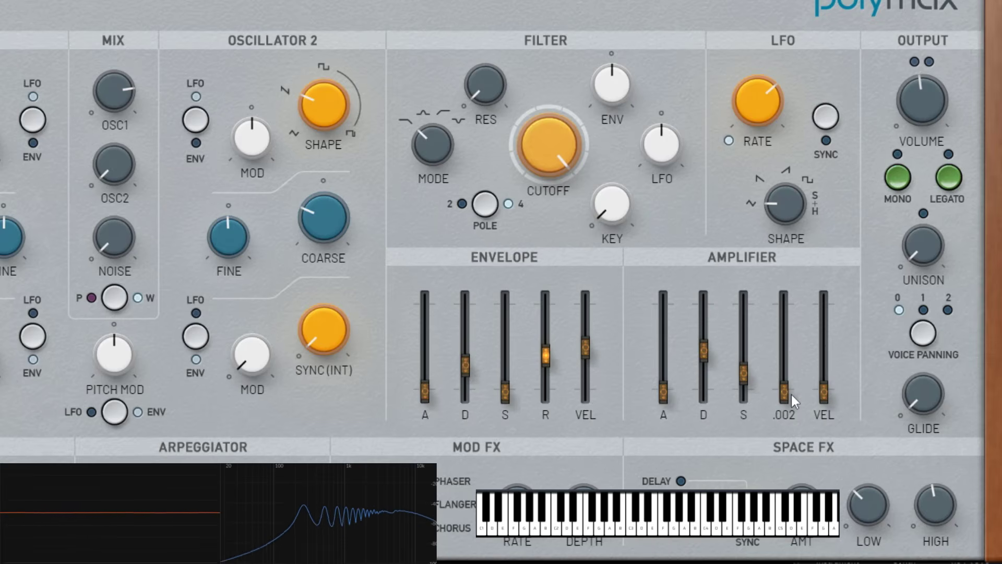
pyautogui.moveTo(783, 390); pyautogui.dragTo(792, 313)
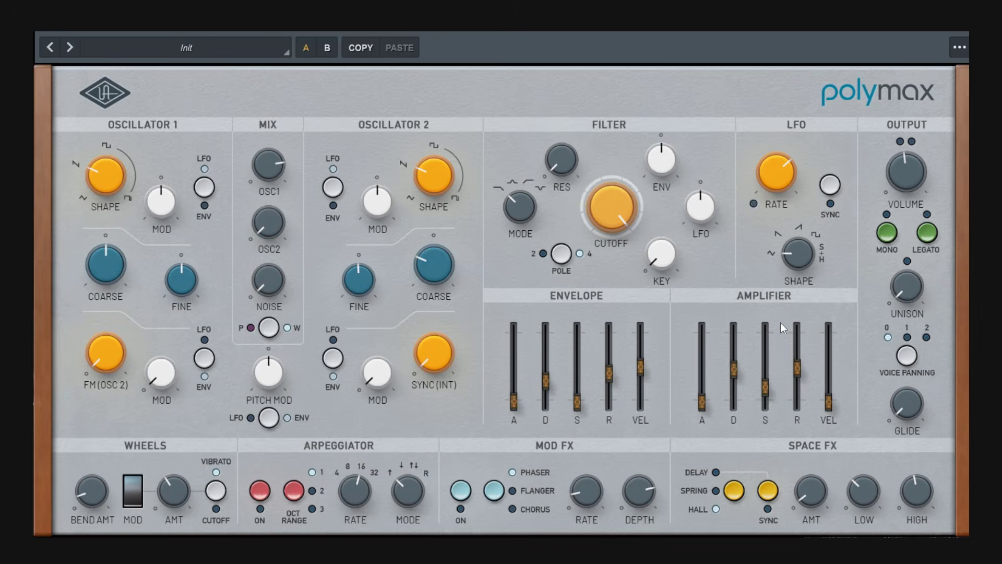
# - Switch the synth to mono mode and raise the unison detune to 10.2
pyautogui.moveTo(705, 400)
pyautogui.moveTo(515, 377)
pyautogui.moveTo(734, 327)
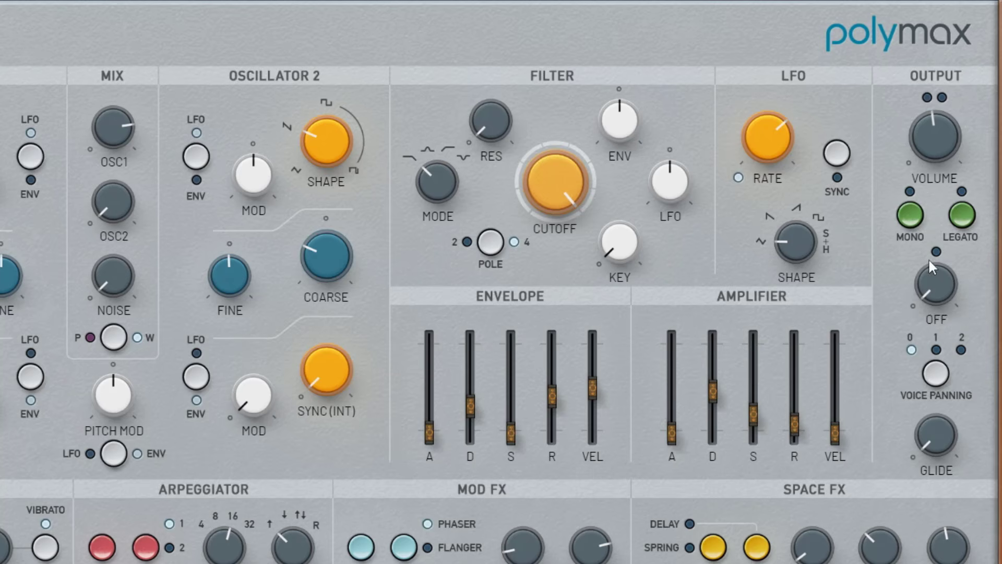
pyautogui.moveTo(951, 277)
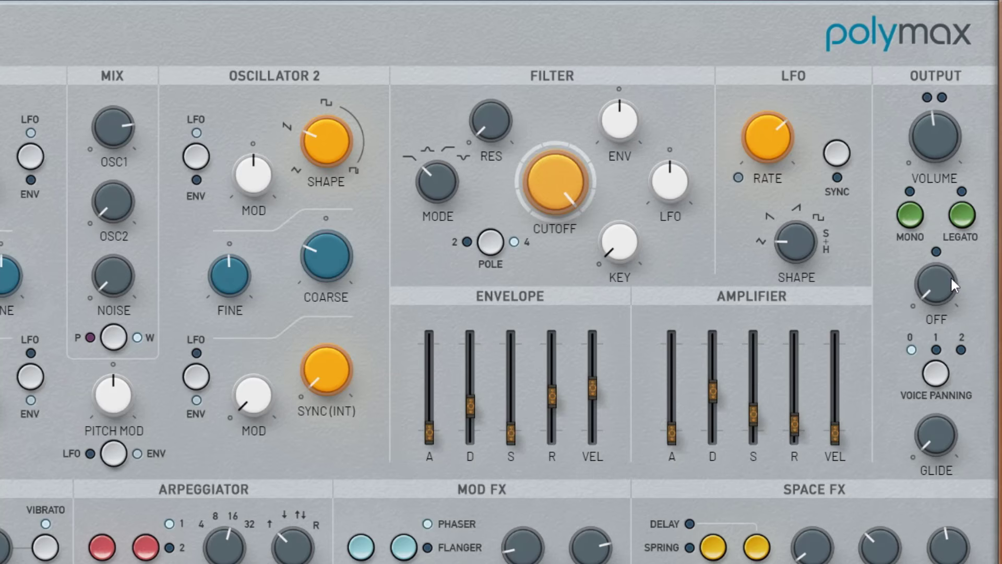
pyautogui.click(914, 217)
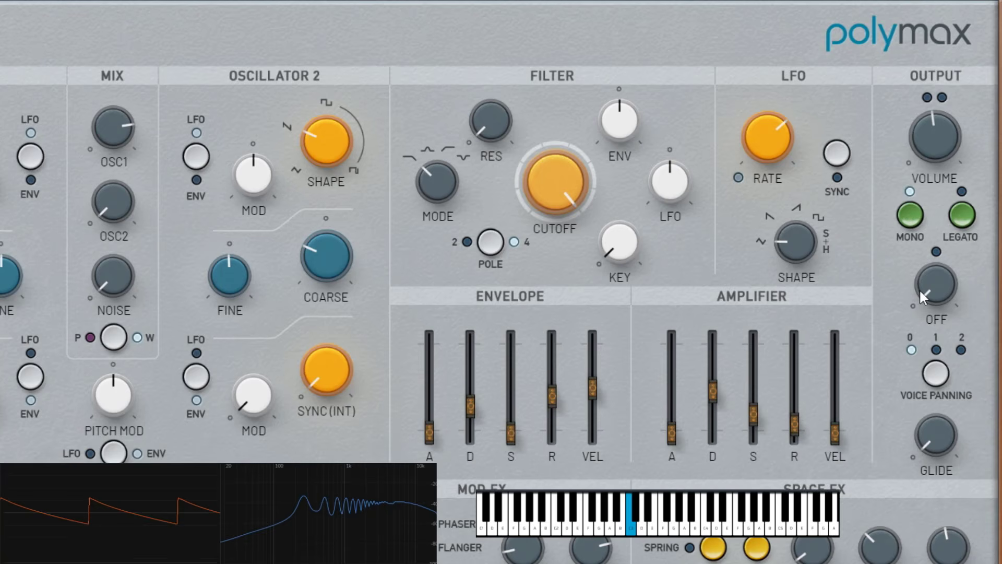
pyautogui.moveTo(942, 297)
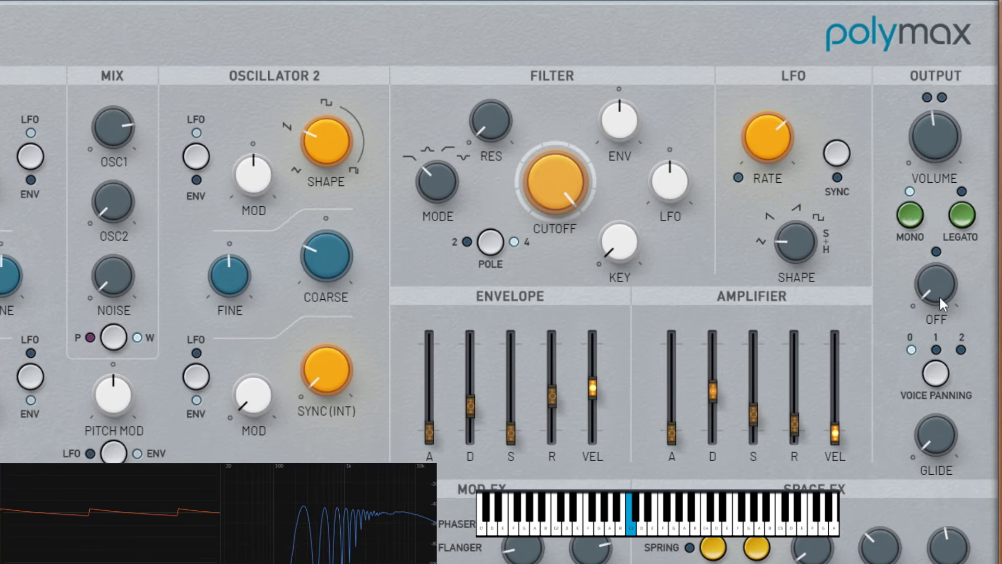
pyautogui.moveTo(937, 288); pyautogui.dragTo(944, 242)
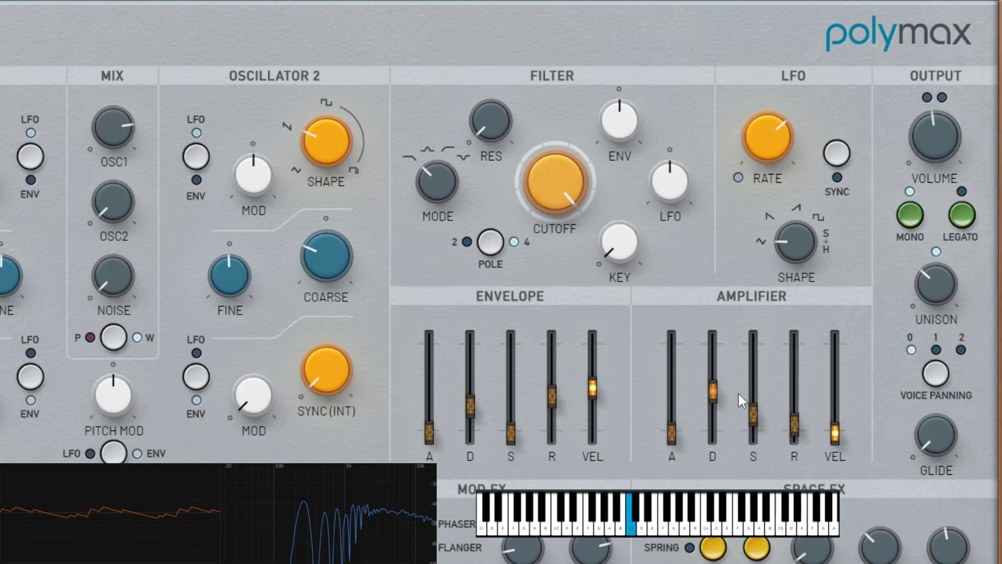
# - Lower the amplifier decay to its minimum and raise the amplifier sustain to 100%
pyautogui.moveTo(714, 391); pyautogui.dragTo(765, 276)
pyautogui.moveTo(756, 351)
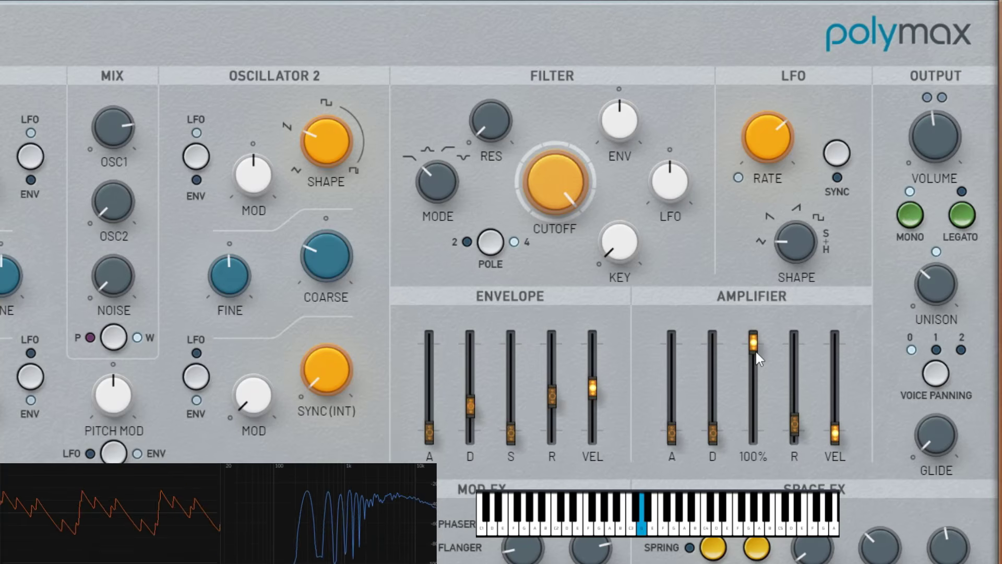
pyautogui.moveTo(829, 338)
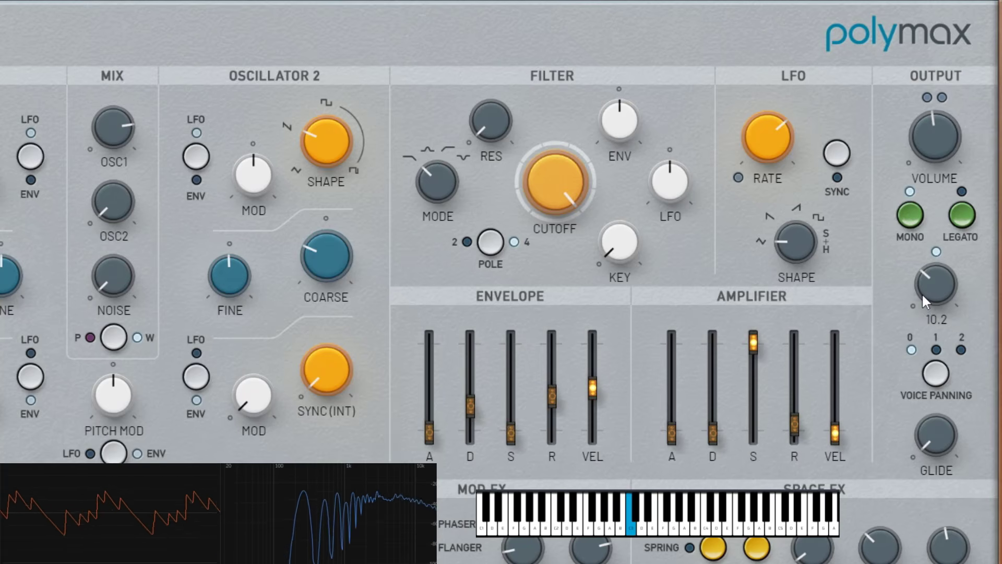
# - Compare the unison detune near its maximum with 1.3, 10.2 and 11.9, and turn unison off
pyautogui.moveTo(922, 292); pyautogui.dragTo(948, 200)
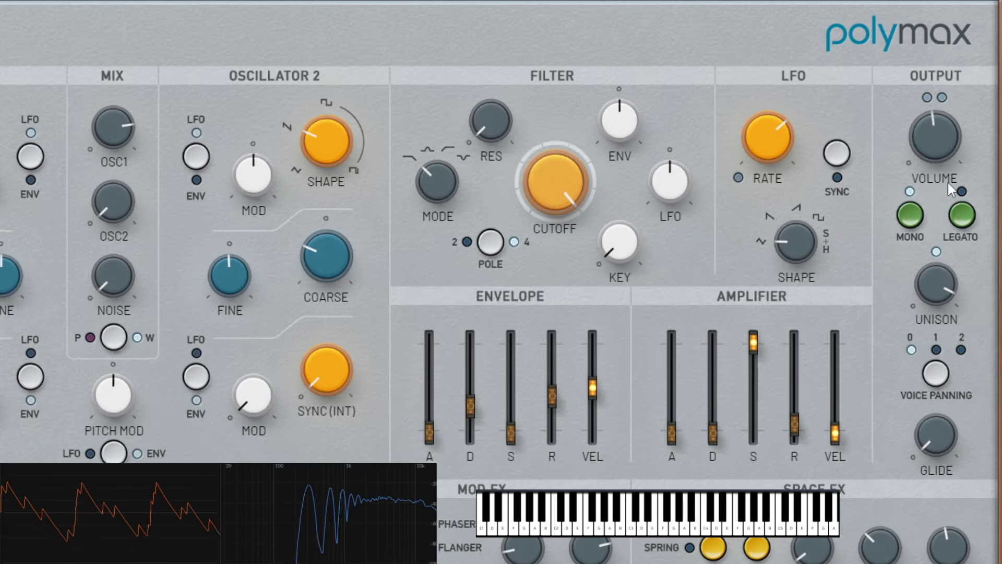
pyautogui.moveTo(935, 265); pyautogui.dragTo(958, 387)
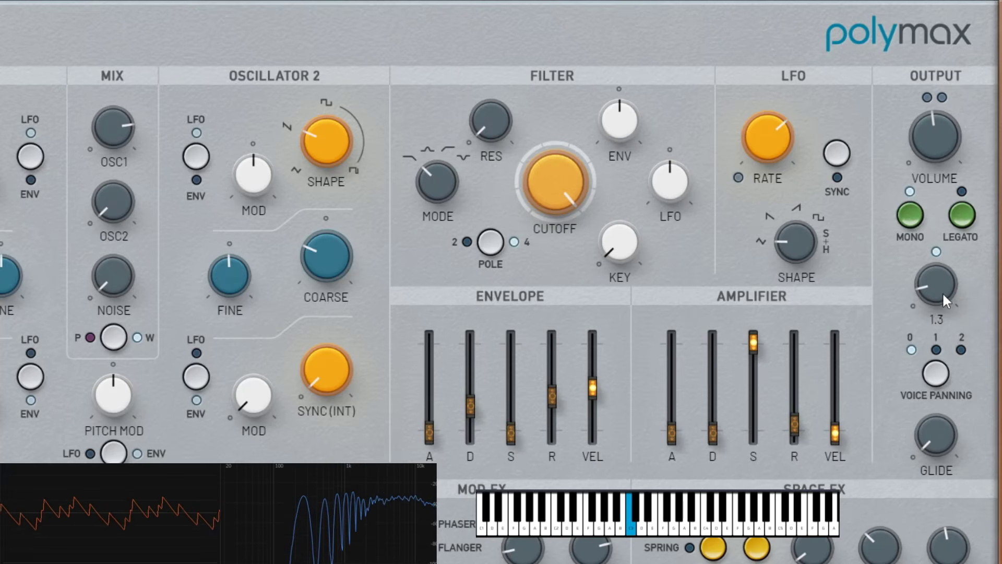
pyautogui.moveTo(940, 278); pyautogui.dragTo(937, 254)
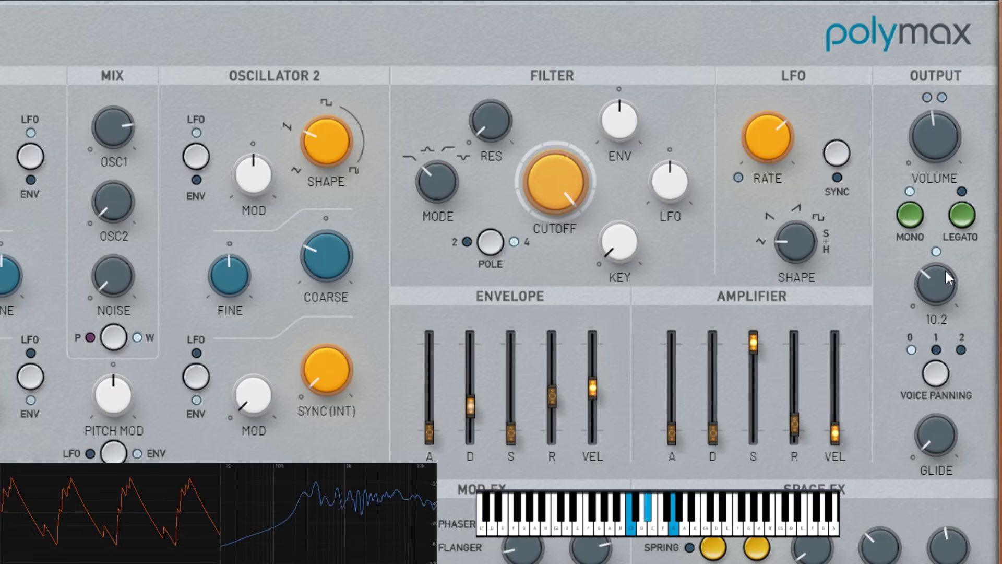
pyautogui.moveTo(943, 276); pyautogui.dragTo(941, 270)
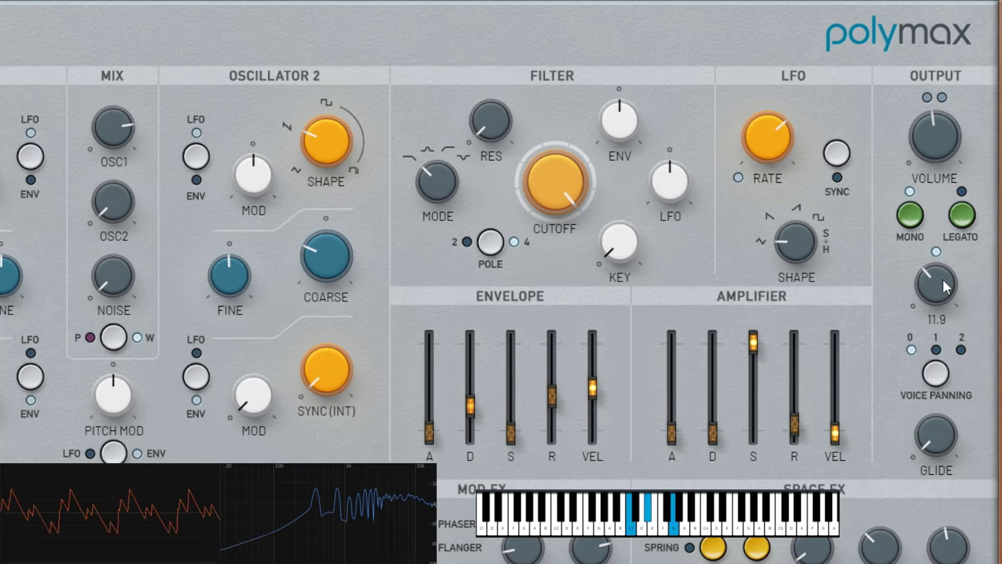
pyautogui.moveTo(934, 279); pyautogui.dragTo(942, 428)
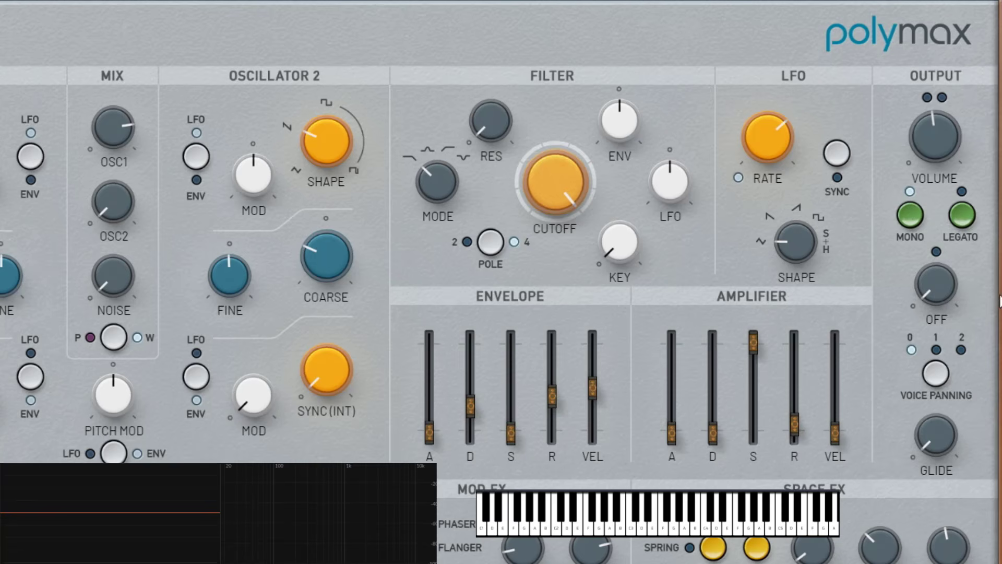
# - Set the amplifier sustain to just over a quarter and the decay to about two thirds, and compare legato on with legato off
pyautogui.click(916, 219)
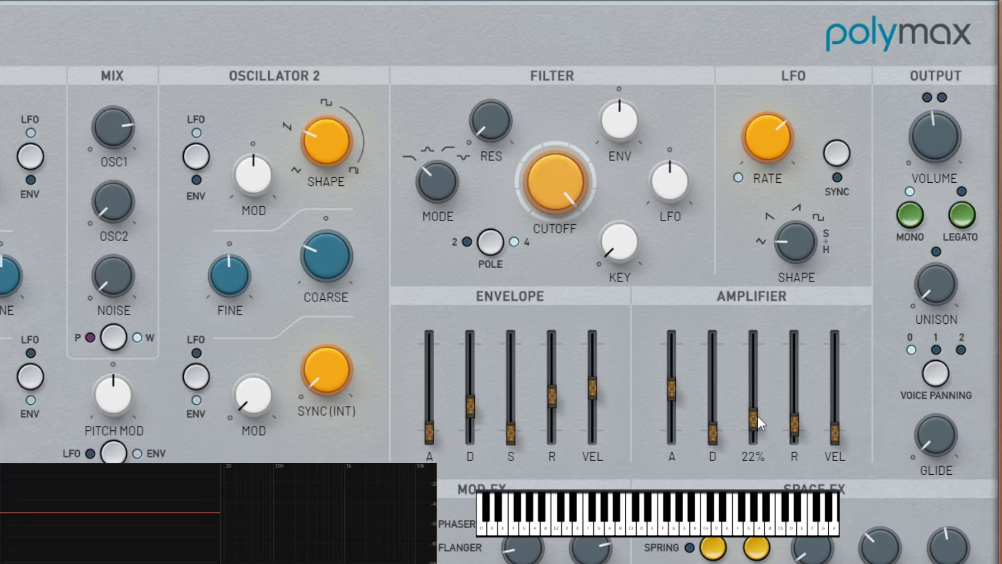
pyautogui.moveTo(756, 416); pyautogui.dragTo(751, 390)
pyautogui.moveTo(715, 431); pyautogui.dragTo(726, 320)
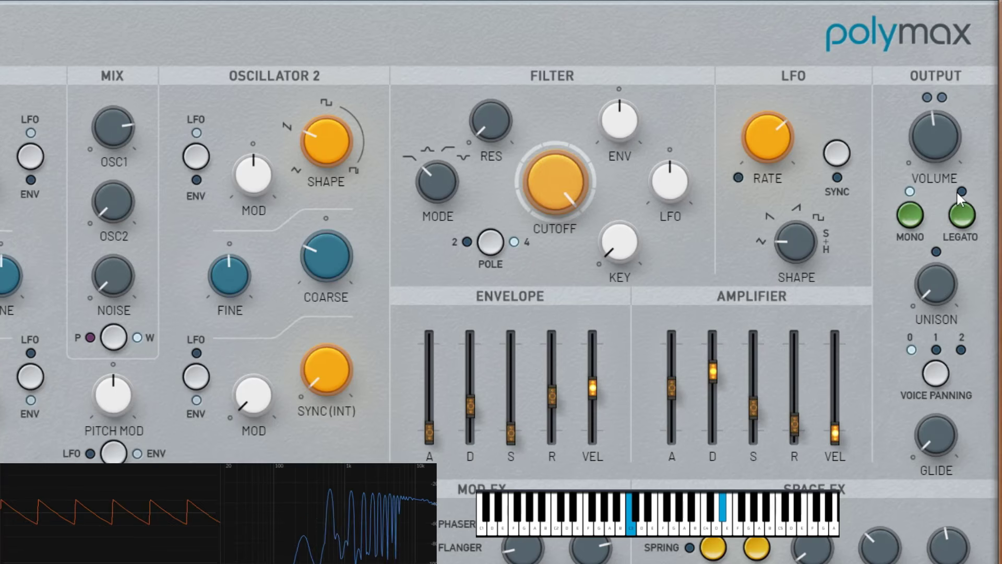
pyautogui.moveTo(614, 231)
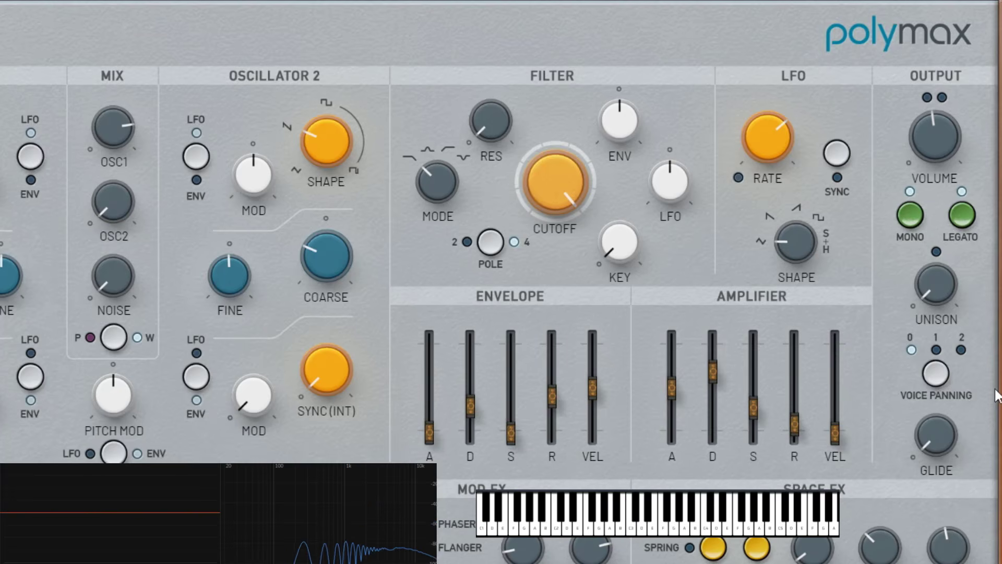
pyautogui.click(959, 214)
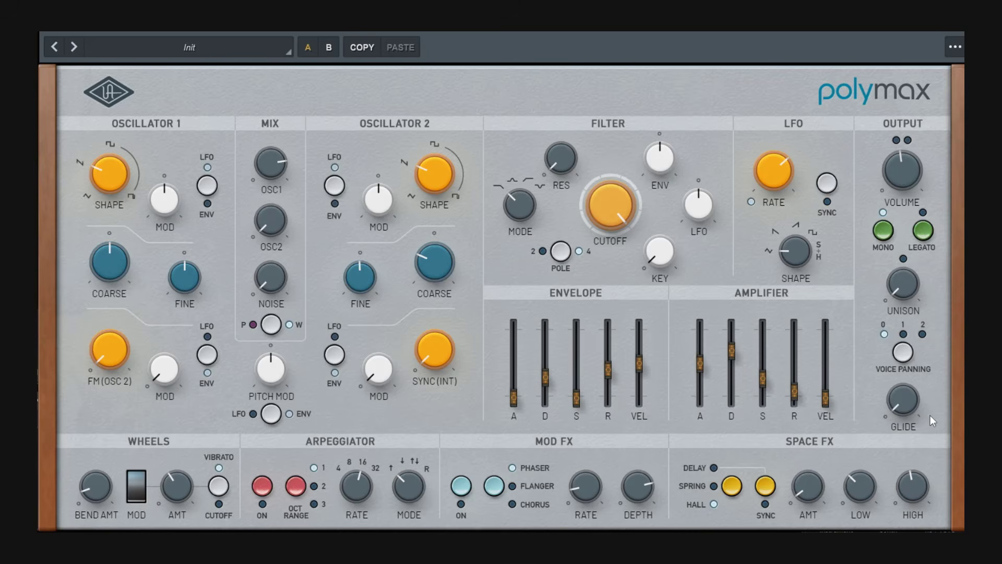
# - Try the glide past the middle of its range and set it to 22
pyautogui.moveTo(914, 411)
pyautogui.moveTo(910, 405); pyautogui.dragTo(911, 328)
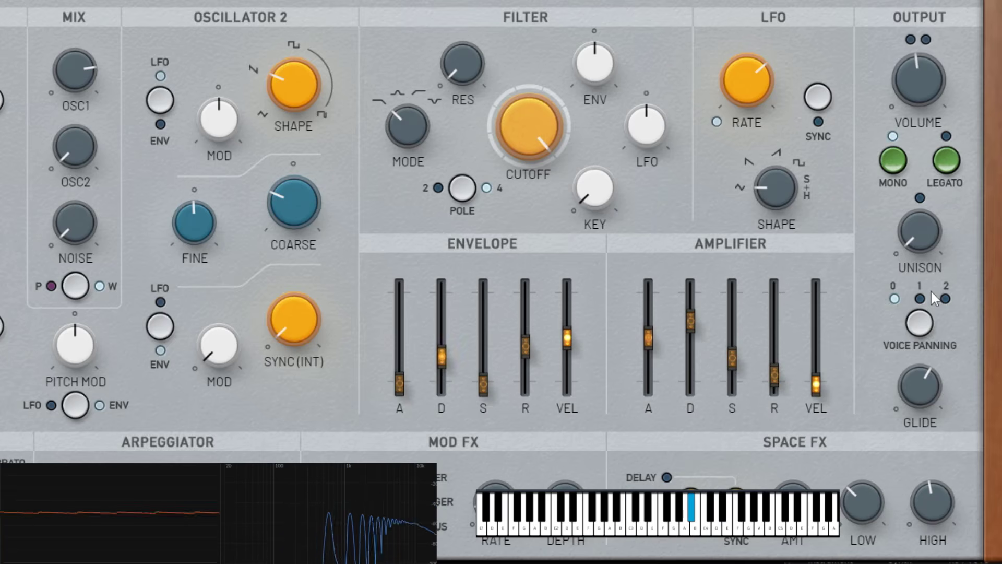
pyautogui.moveTo(933, 384); pyautogui.dragTo(937, 258)
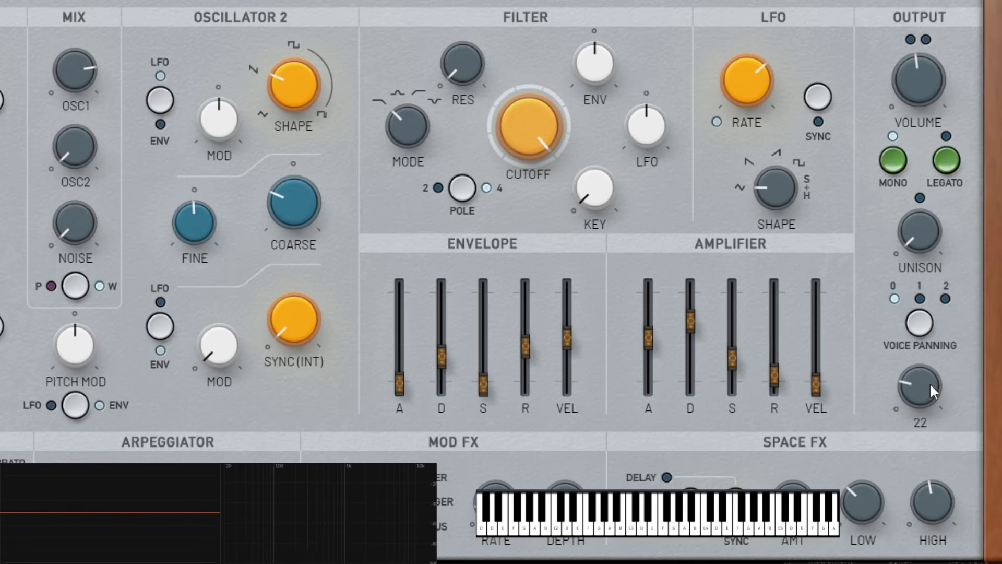
pyautogui.moveTo(929, 384); pyautogui.dragTo(925, 382)
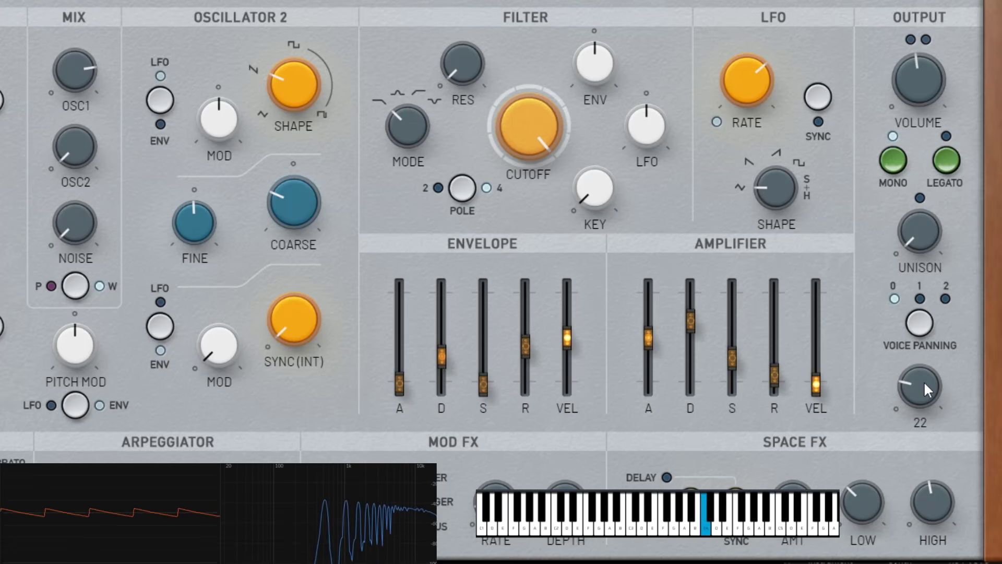
# - Lower the amplifier attack to its minimum and try a longer glide
pyautogui.moveTo(648, 338); pyautogui.dragTo(668, 484)
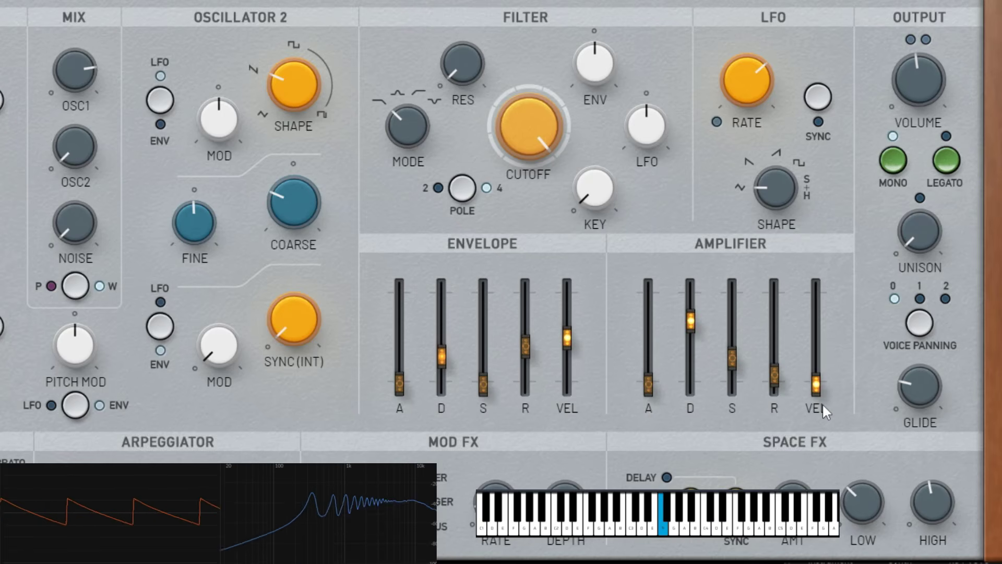
pyautogui.moveTo(929, 386)
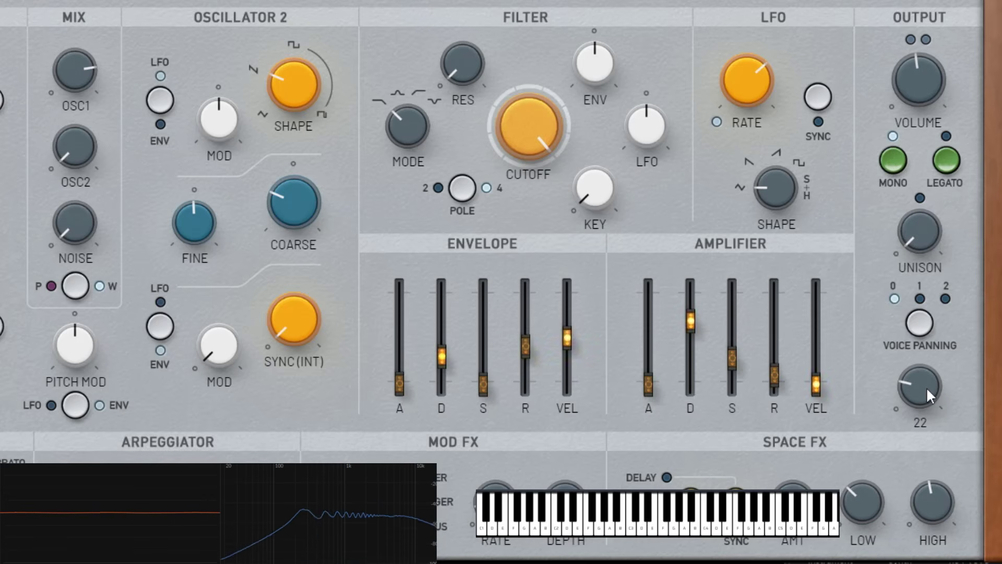
pyautogui.moveTo(926, 388); pyautogui.dragTo(931, 330)
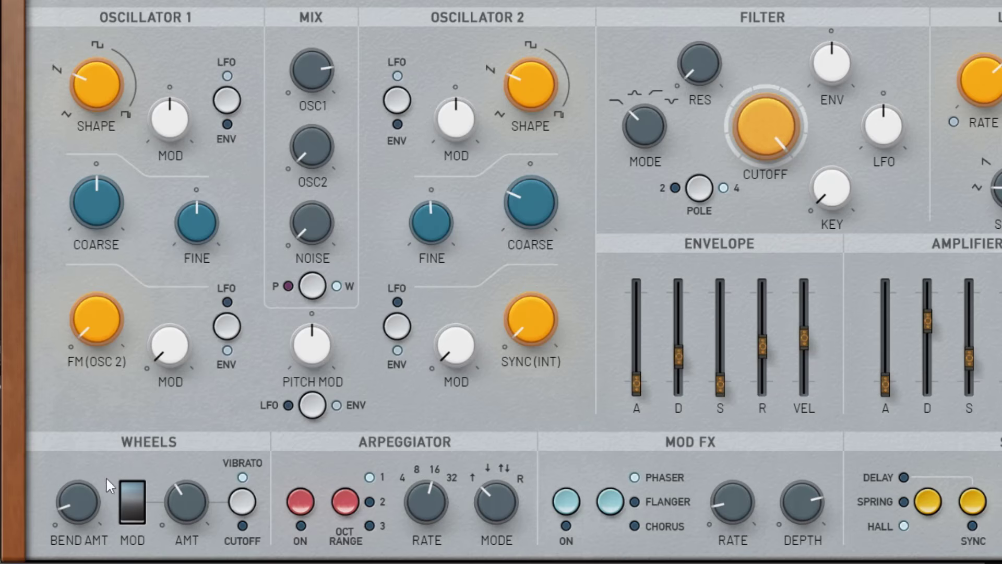
# - Raise the pitch bend amount to its maximum
pyautogui.moveTo(91, 493)
pyautogui.moveTo(89, 495); pyautogui.dragTo(82, 303)
pyautogui.moveTo(82, 536); pyautogui.dragTo(87, 471)
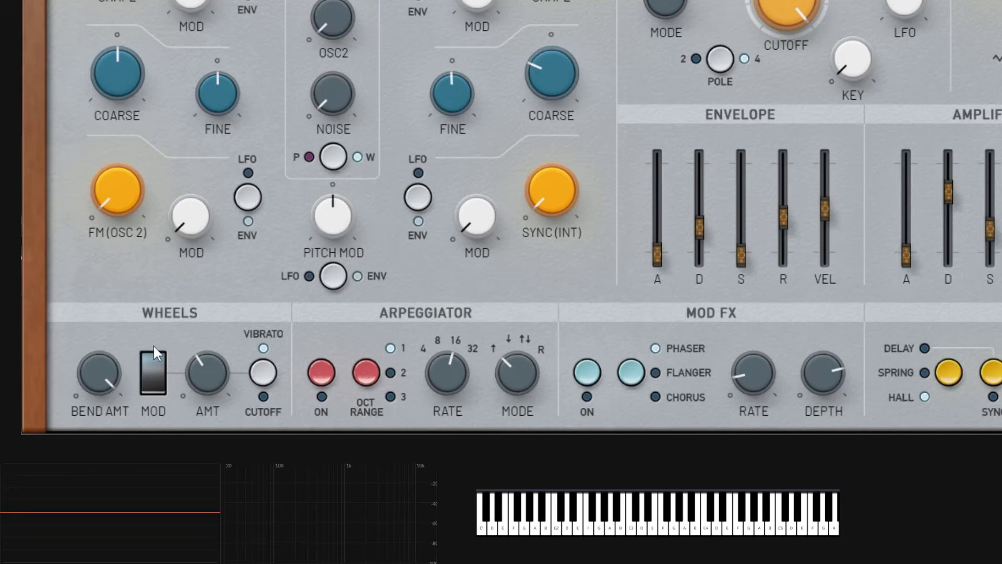
# - Push the mod wheel to 100 and raise its vibrato amount to about four fifths of its range
pyautogui.moveTo(156, 381); pyautogui.dragTo(165, 418)
pyautogui.moveTo(164, 380); pyautogui.dragTo(169, 186)
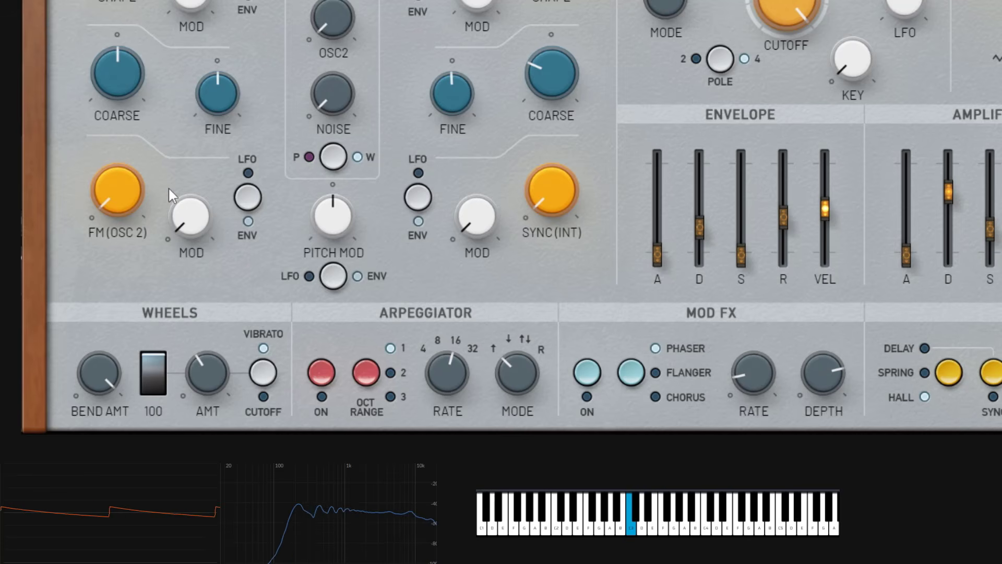
pyautogui.click(153, 360)
pyautogui.moveTo(153, 364); pyautogui.dragTo(177, 212)
pyautogui.click(214, 372)
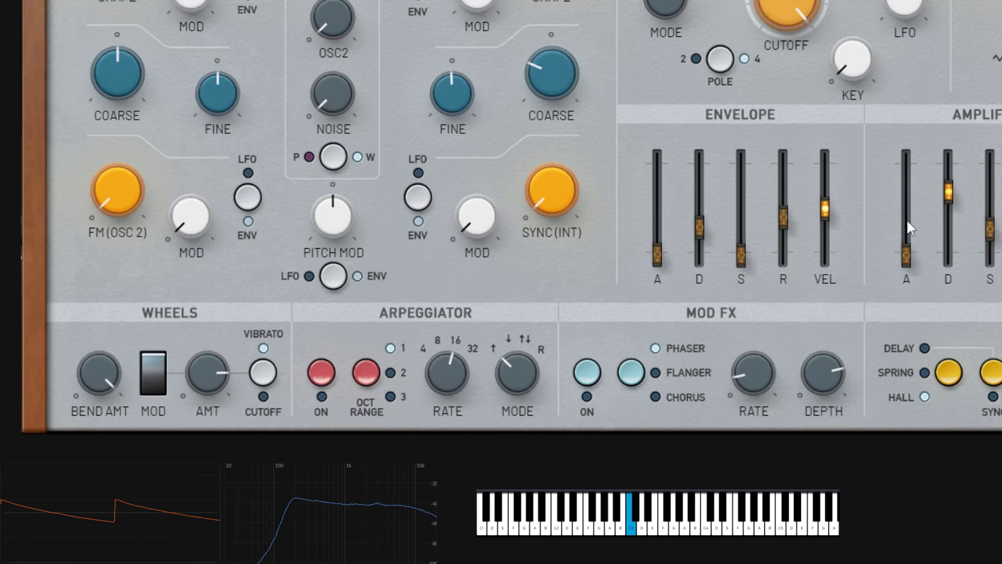
# - Raise the amplifier sustain to its maximum and lower the decay to its minimum
pyautogui.moveTo(991, 229); pyautogui.dragTo(990, 164)
pyautogui.moveTo(948, 192); pyautogui.dragTo(948, 256)
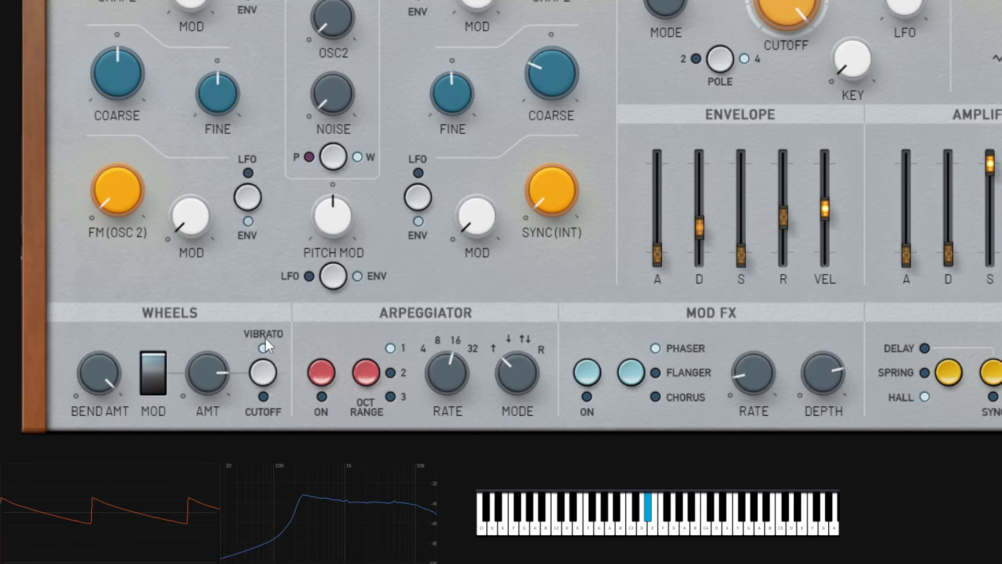
# - Dip the mod wheel's vibrato amount and bring it back to just under four fifths of its range
pyautogui.moveTo(233, 379)
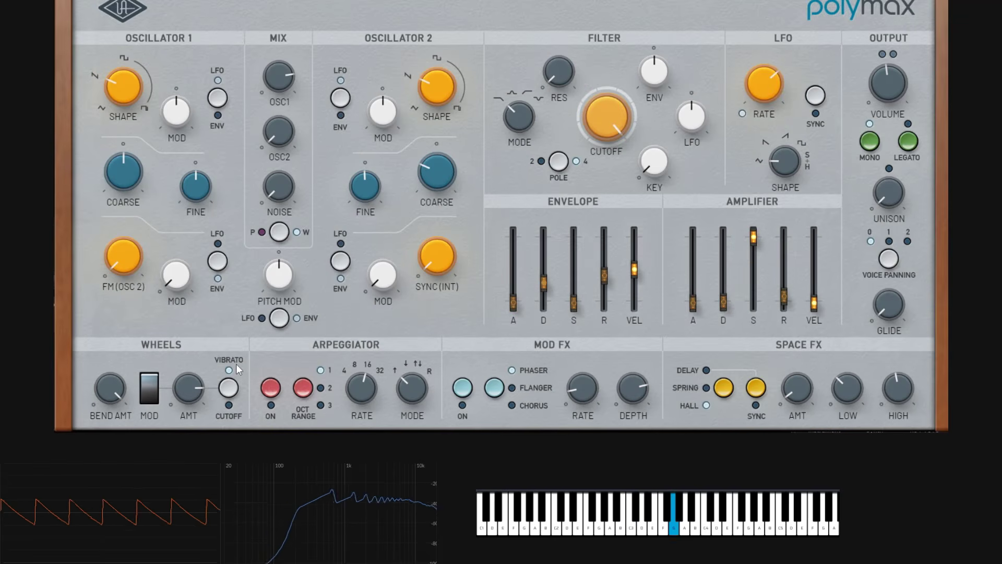
pyautogui.moveTo(198, 389); pyautogui.dragTo(197, 423)
pyautogui.moveTo(198, 375); pyautogui.dragTo(197, 359)
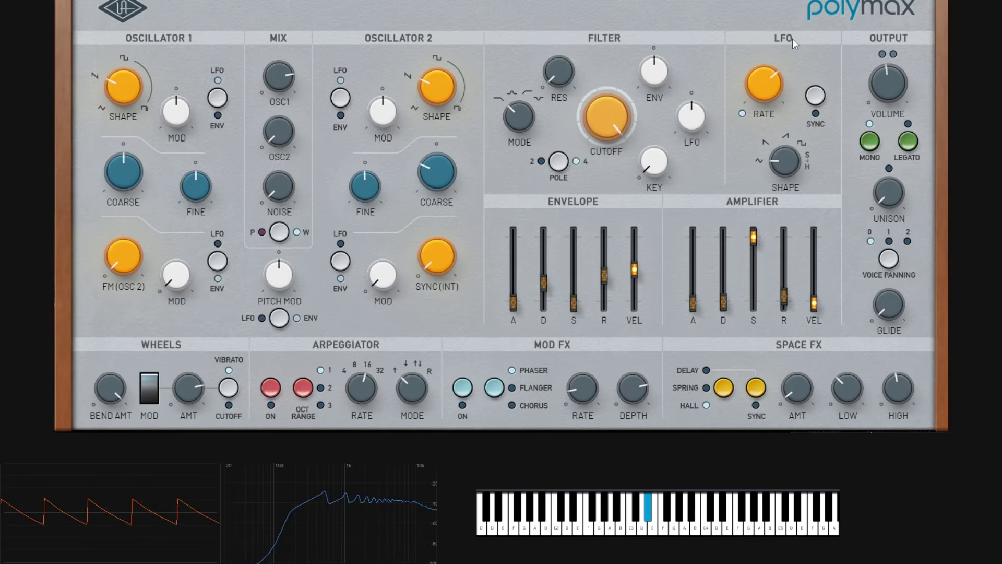
# - Lower the LFO rate to about the middle of its range and turn on LFO sync
pyautogui.moveTo(773, 85)
pyautogui.moveTo(774, 104); pyautogui.dragTo(773, 62)
pyautogui.click(816, 98)
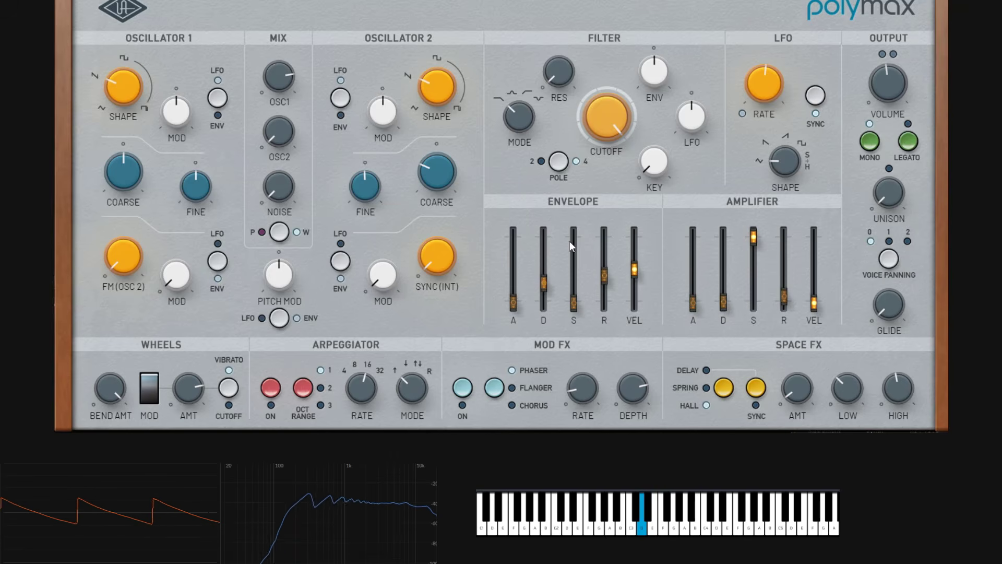
# - Route the mod wheel to cutoff with its amount at 23.00 and push the wheel up to 99
pyautogui.moveTo(200, 381)
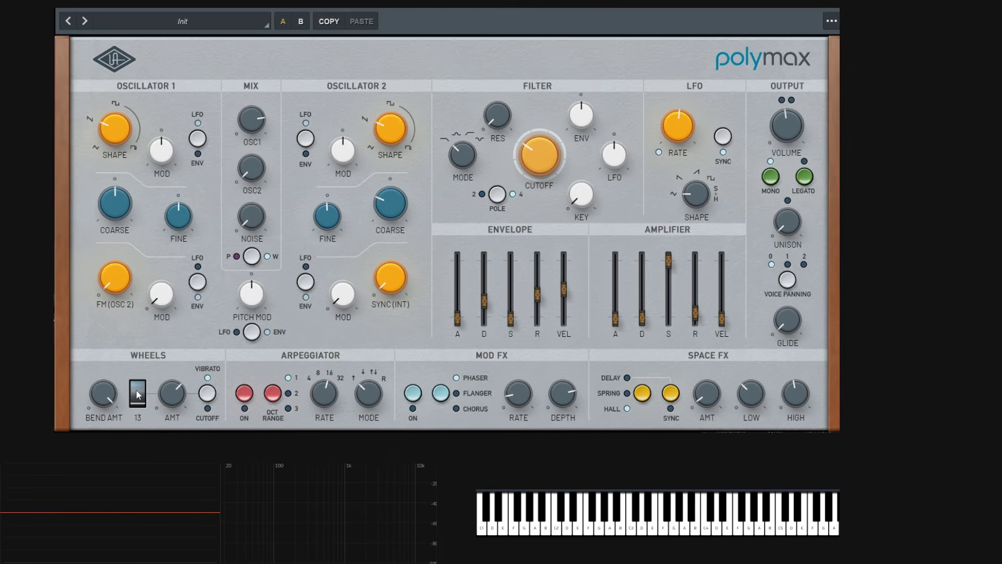
pyautogui.moveTo(177, 398)
pyautogui.moveTo(172, 402); pyautogui.dragTo(168, 425)
pyautogui.click(211, 396)
pyautogui.moveTo(143, 404); pyautogui.dragTo(177, 277)
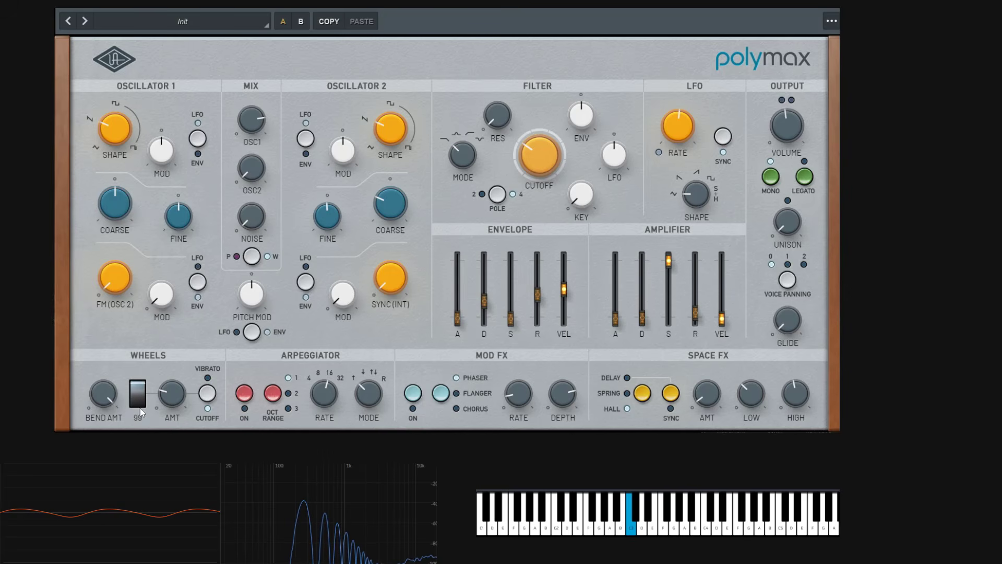
# - Open the filter cutoff to about two fifths and raise the mod wheel amount to nearly three quarters of its range
pyautogui.moveTo(140, 407); pyautogui.dragTo(146, 370)
pyautogui.moveTo(551, 163)
pyautogui.mouseDown()
pyautogui.moveTo(552, 125)
pyautogui.moveTo(554, 150)
pyautogui.mouseUp()
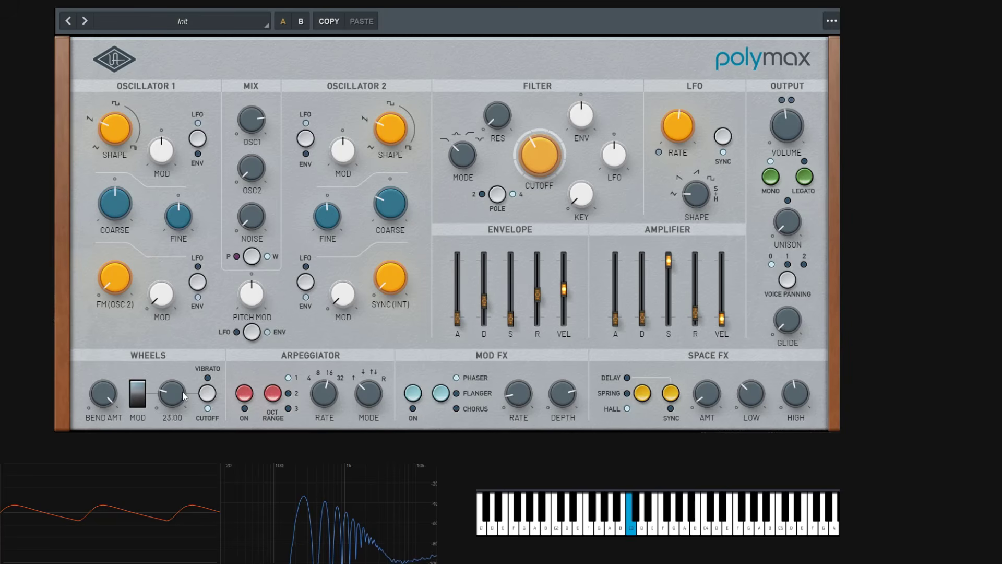
pyautogui.moveTo(180, 388); pyautogui.dragTo(184, 334)
# - Sweep the mod wheel down to 27, up to 100 and back down to modulate the filter cutoff
pyautogui.moveTo(137, 385); pyautogui.dragTo(147, 400)
pyautogui.scroll(-10, 139, 394)
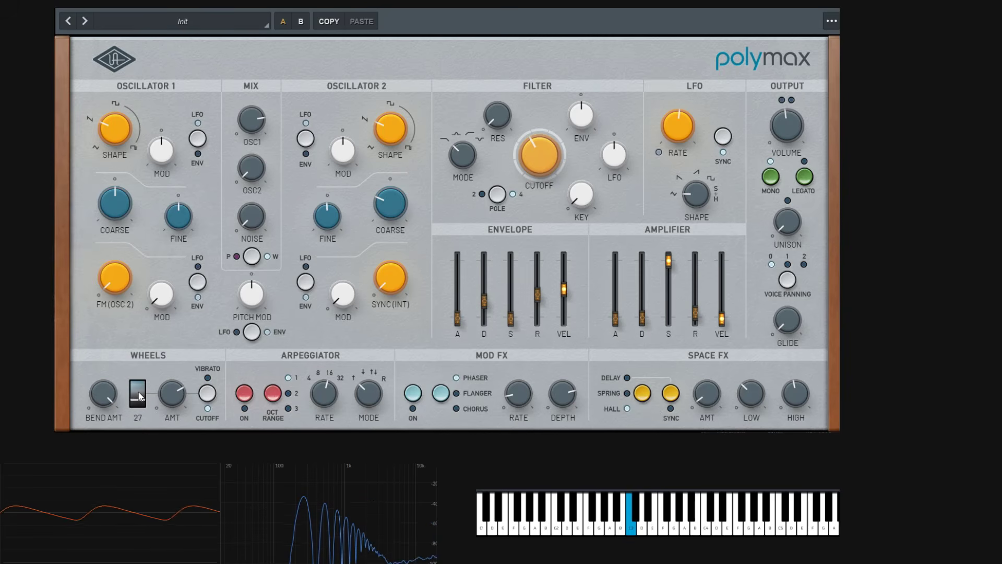
pyautogui.scroll(3, 140, 393)
pyautogui.scroll(10, 139, 394)
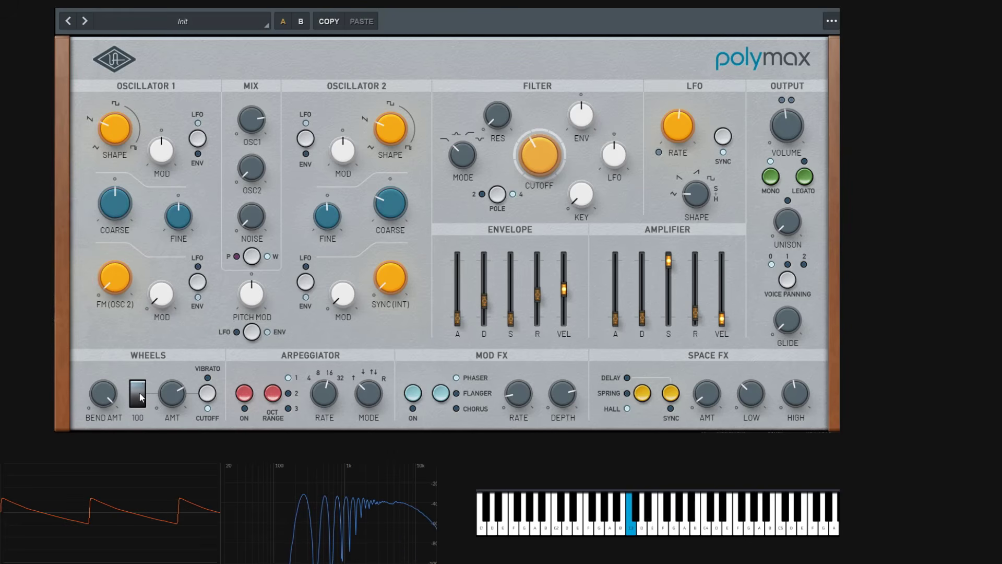
pyautogui.moveTo(136, 385); pyautogui.dragTo(142, 404)
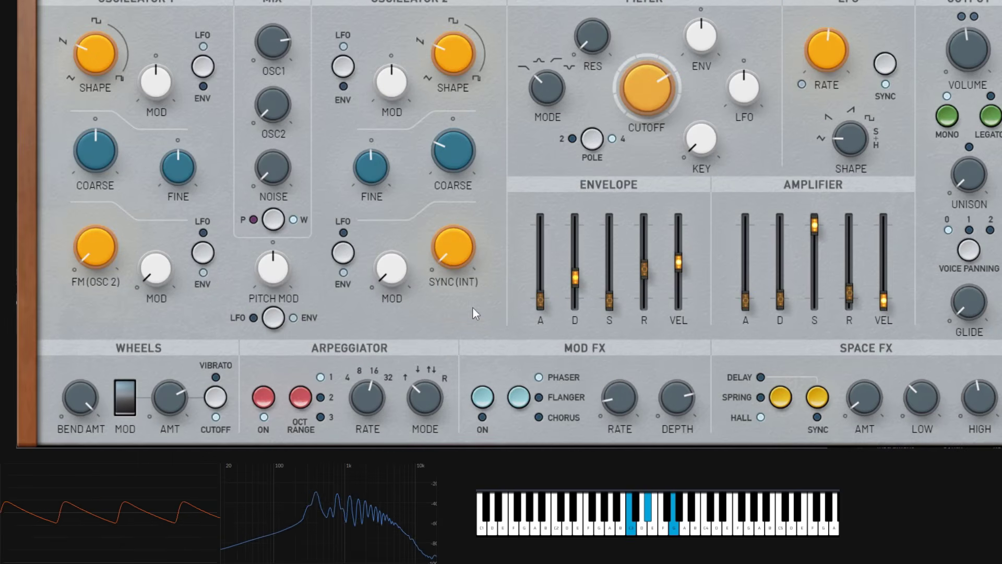
# - Try a faster arpeggiator rate and open the filter cutoff to 5.36 k
pyautogui.moveTo(375, 381)
pyautogui.moveTo(375, 380); pyautogui.dragTo(381, 288)
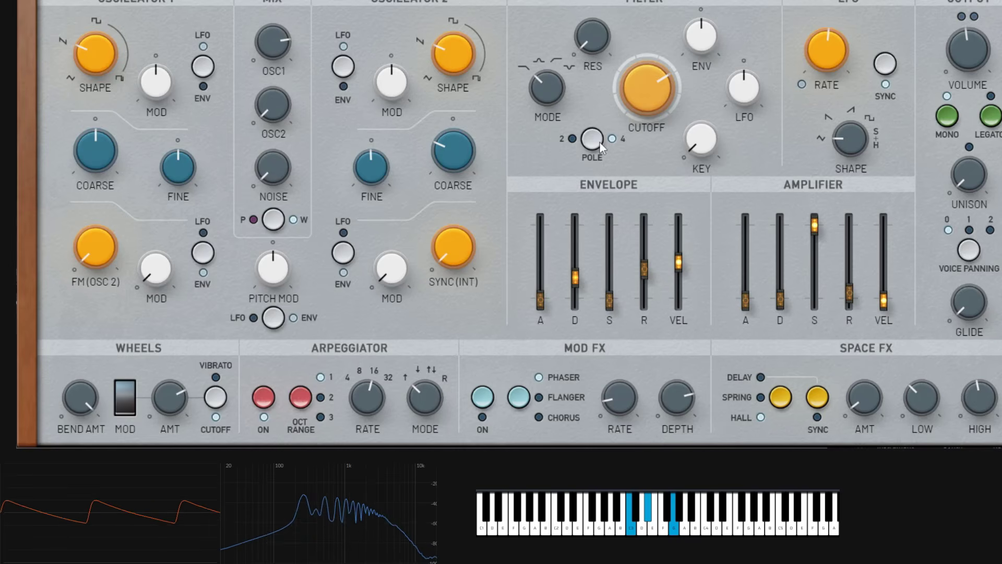
pyautogui.moveTo(656, 79); pyautogui.dragTo(644, 92)
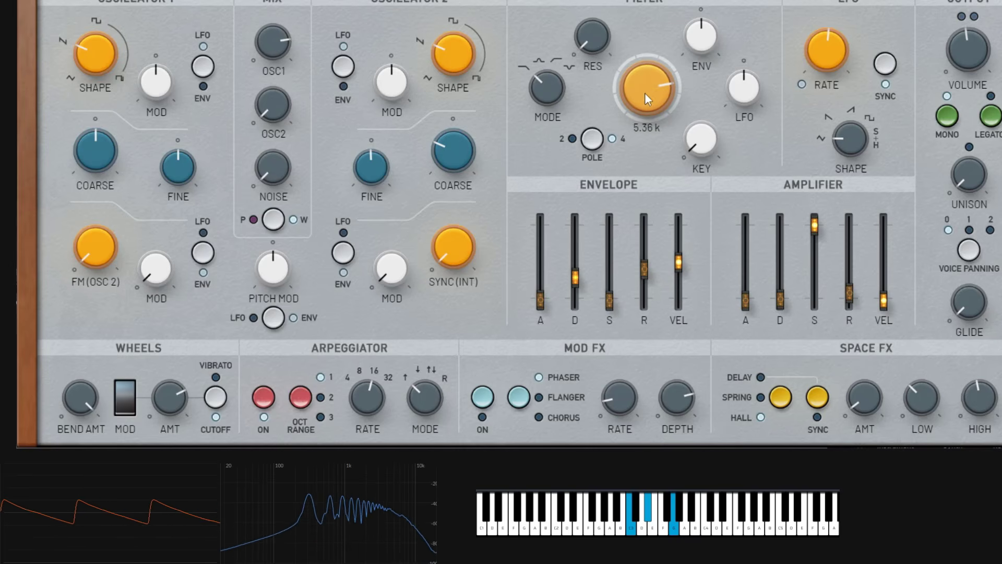
# - Raise the arpeggiator's octave range first to 2 and on to 3
pyautogui.click(299, 397)
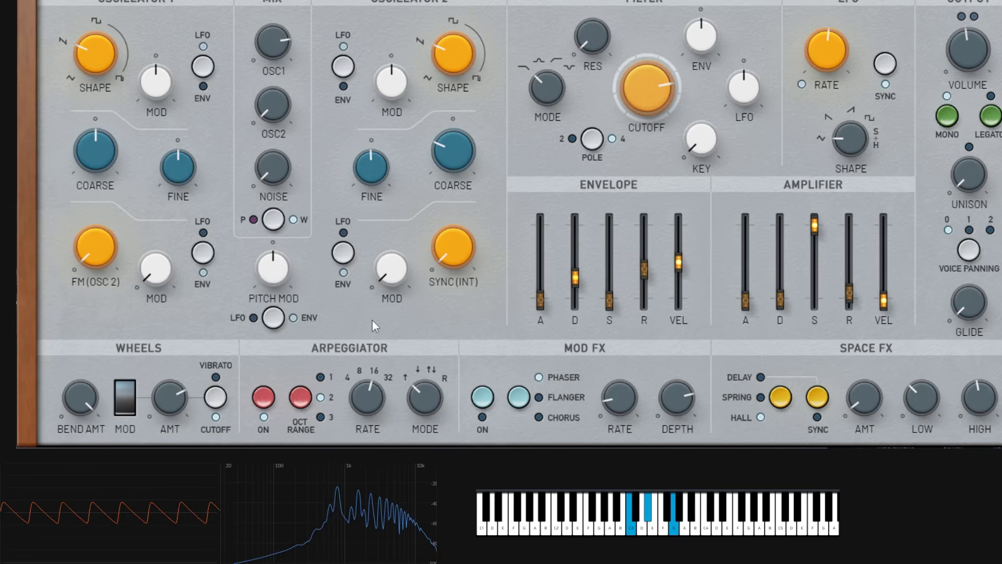
pyautogui.click(301, 398)
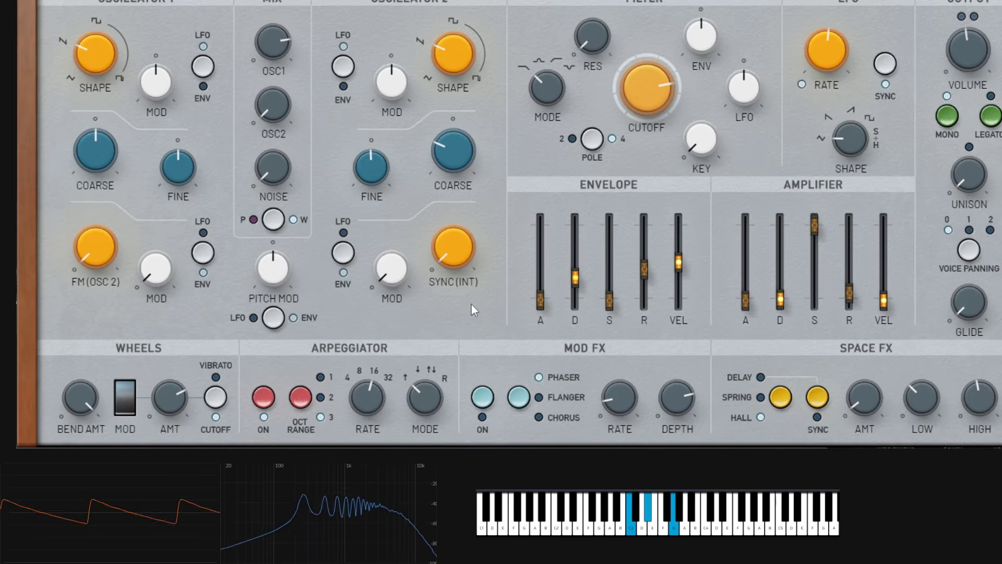
# - Step the arpeggiator mode from up through down and up-down to random (R)
pyautogui.moveTo(432, 399)
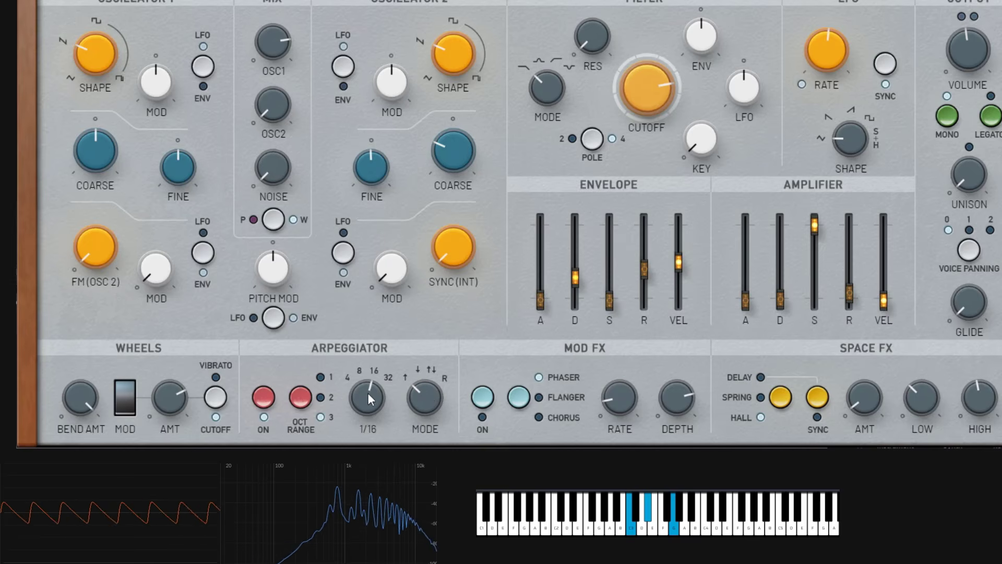
pyautogui.moveTo(419, 397); pyautogui.dragTo(425, 363)
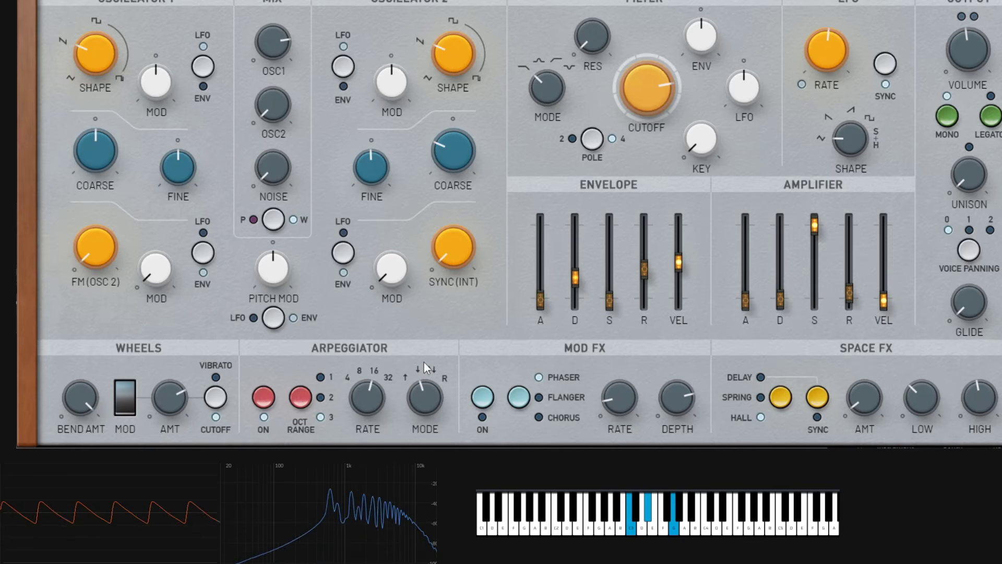
pyautogui.moveTo(426, 399); pyautogui.dragTo(428, 362)
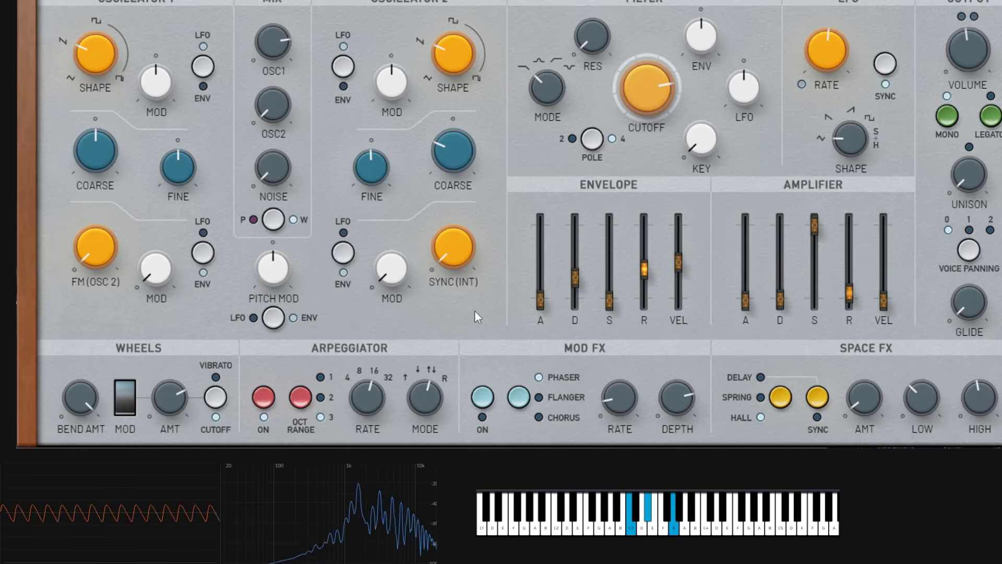
pyautogui.moveTo(434, 400); pyautogui.dragTo(432, 349)
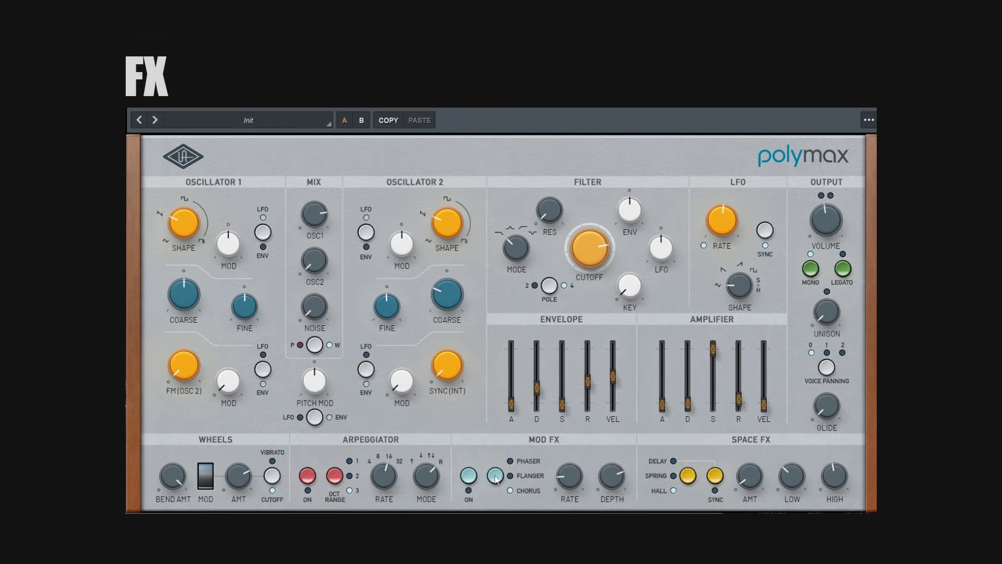
# - Switch the mod FX from chorus to phaser and raise its rate and depth
pyautogui.click(496, 476)
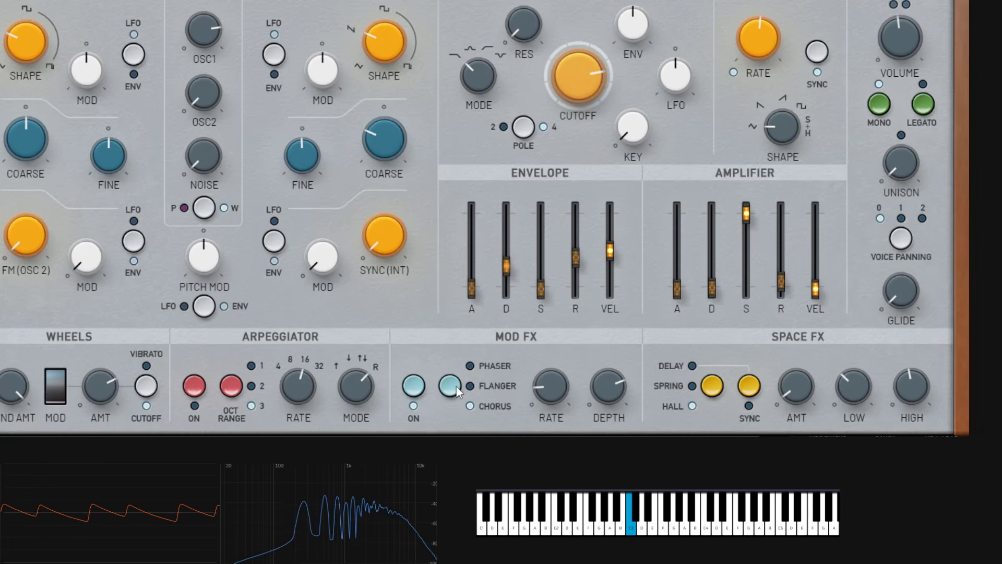
pyautogui.click(469, 385)
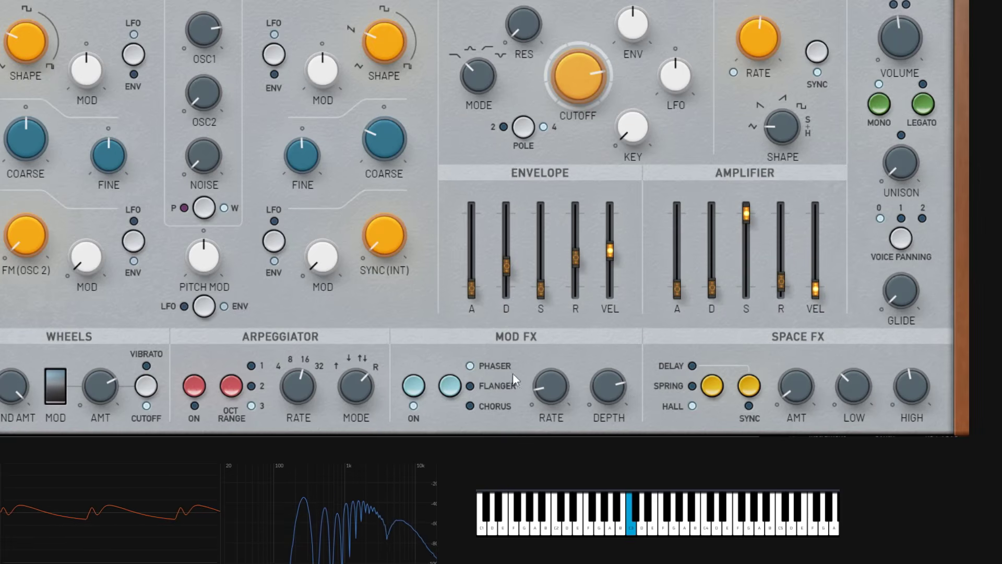
pyautogui.moveTo(543, 387)
pyautogui.moveTo(544, 384); pyautogui.dragTo(556, 313)
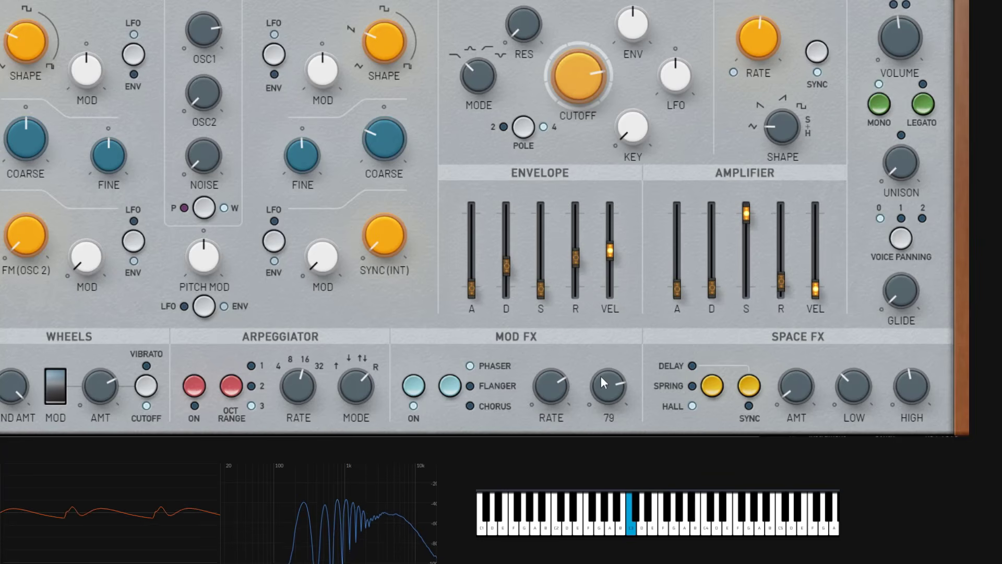
pyautogui.moveTo(601, 376); pyautogui.dragTo(610, 362)
# - Audition the flanger with a faster rate at 100.0 % depth, and the chorus with its rate near the middle
pyautogui.click(455, 386)
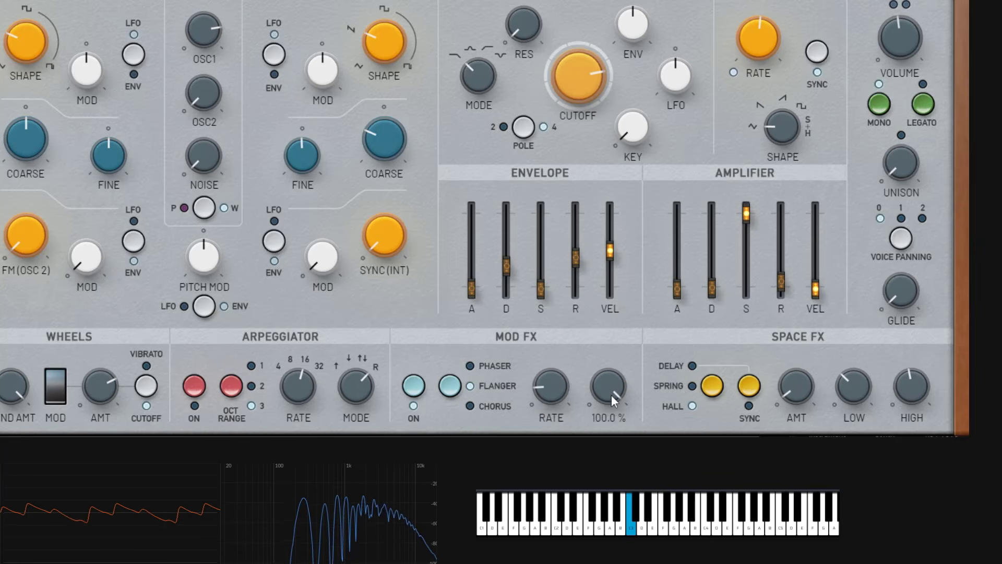
pyautogui.moveTo(546, 391)
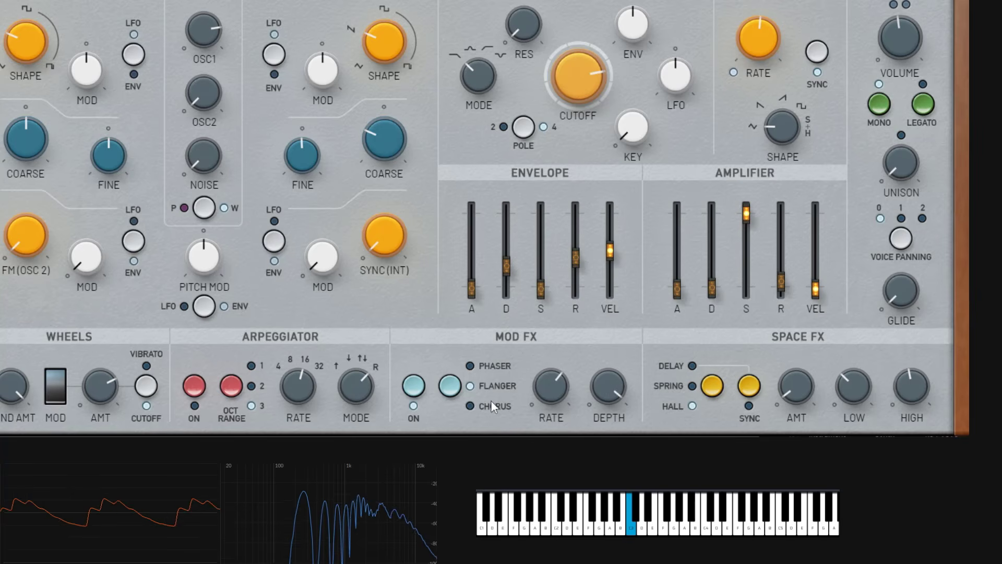
pyautogui.click(449, 388)
pyautogui.moveTo(548, 383); pyautogui.dragTo(549, 334)
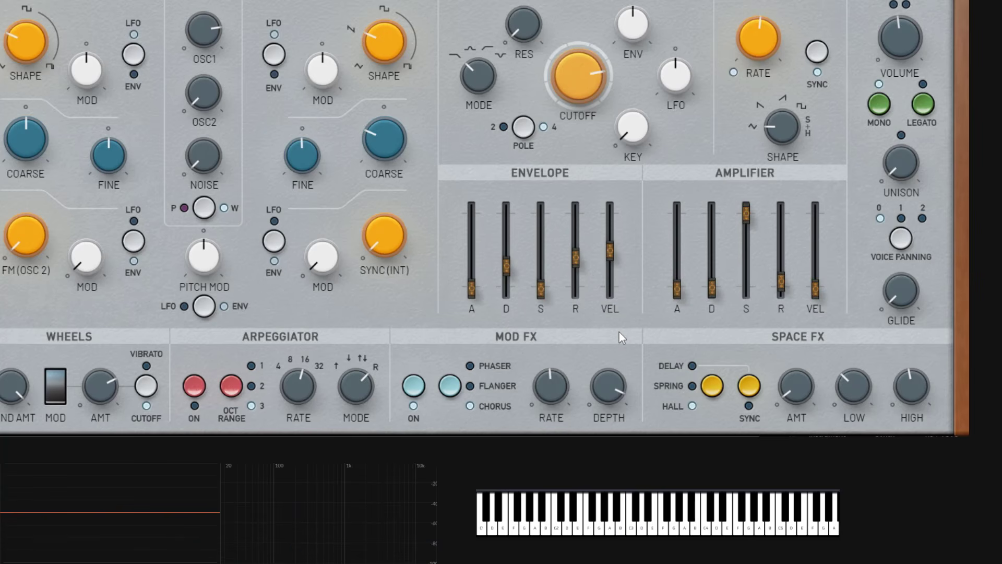
# - Return the mod FX to phaser and raise its rate and depth to maximum
pyautogui.click(454, 388)
pyautogui.moveTo(546, 390); pyautogui.dragTo(554, 334)
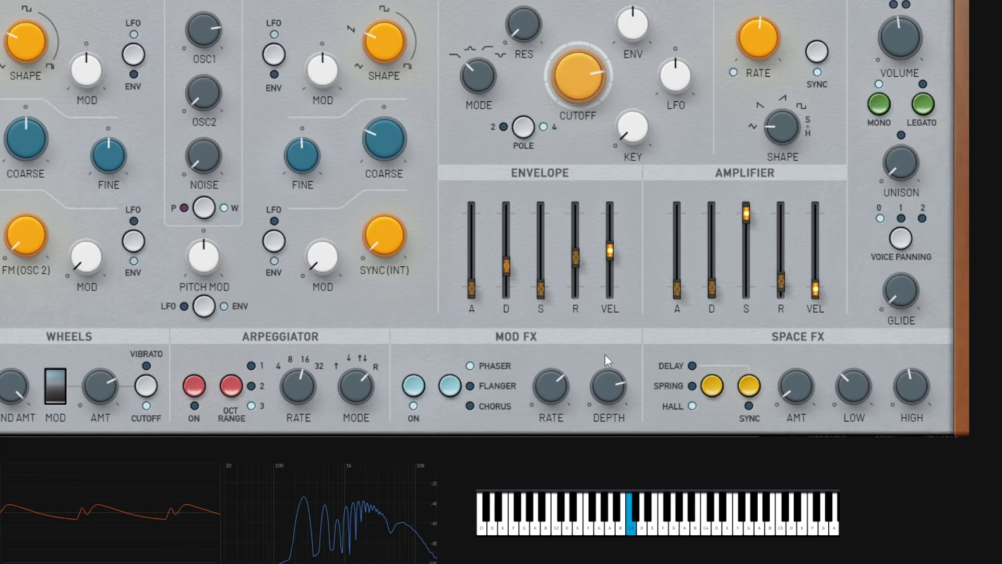
pyautogui.moveTo(567, 400); pyautogui.dragTo(568, 347)
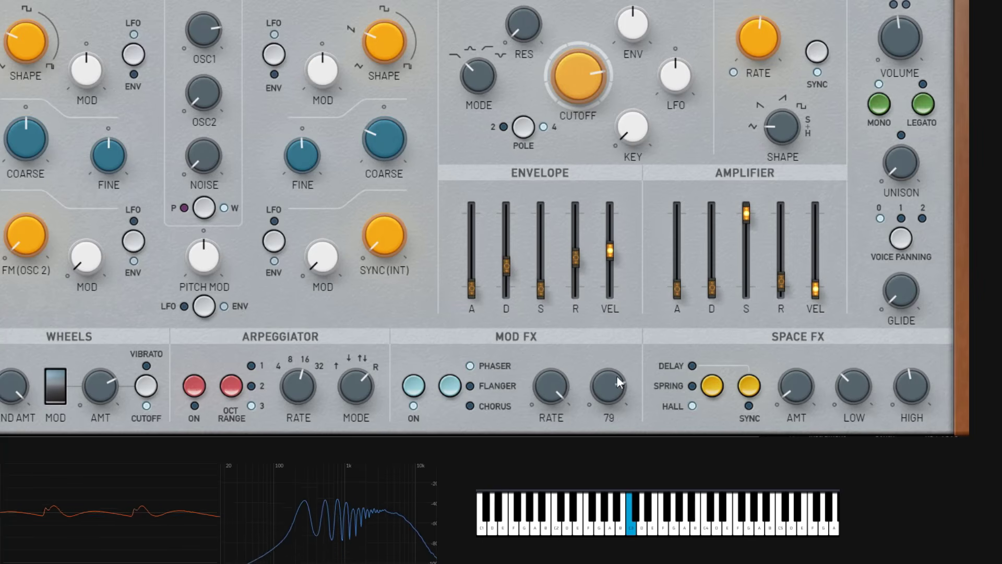
pyautogui.moveTo(616, 375); pyautogui.dragTo(632, 348)
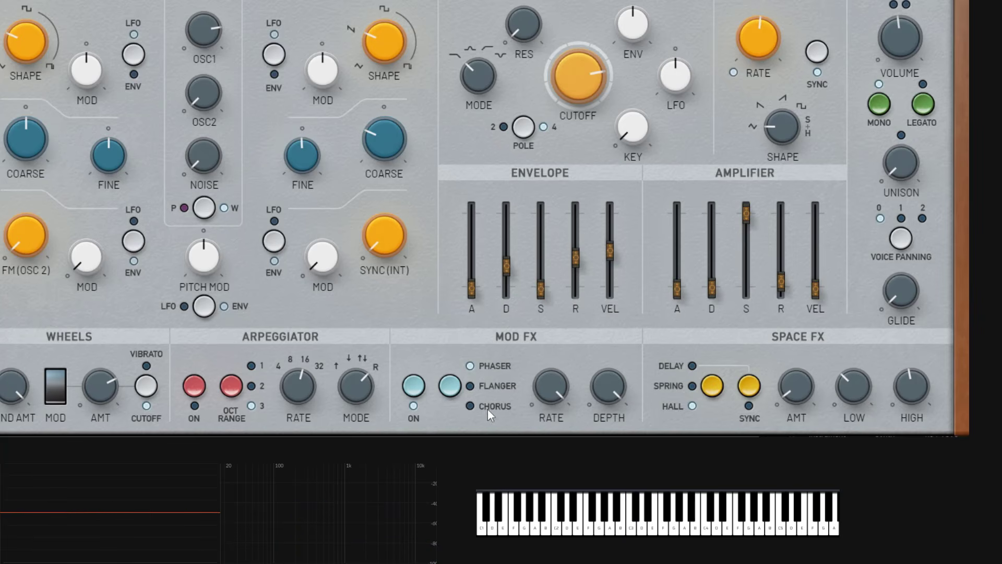
# - Cycle the mod FX through flanger and chorus back to phaser, with the rate at 1.81 Hz and depth at 93
pyautogui.click(451, 387)
pyautogui.click(450, 385)
pyautogui.moveTo(544, 390)
pyautogui.moveTo(544, 389); pyautogui.dragTo(554, 308)
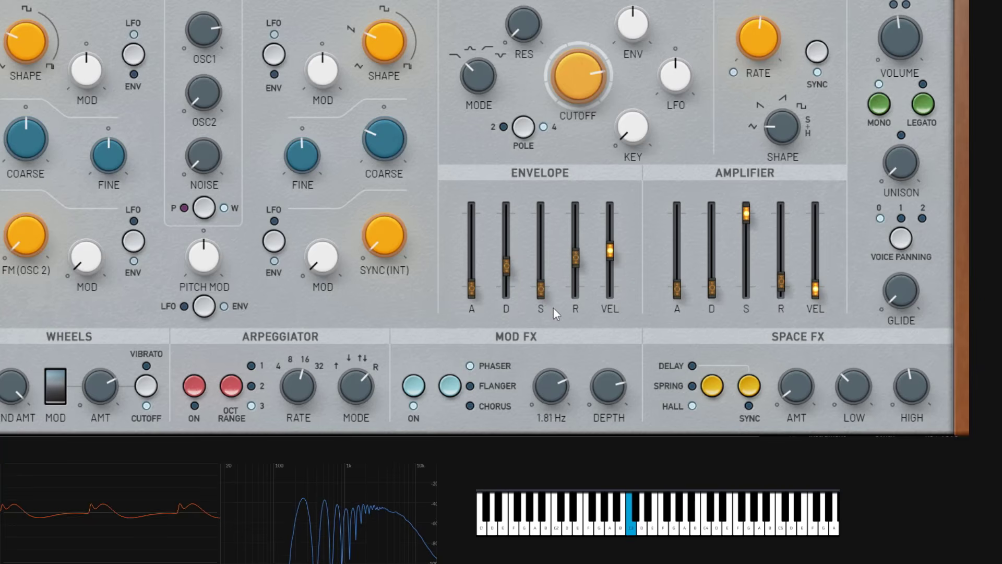
pyautogui.moveTo(617, 387)
pyautogui.moveTo(609, 386); pyautogui.dragTo(606, 366)
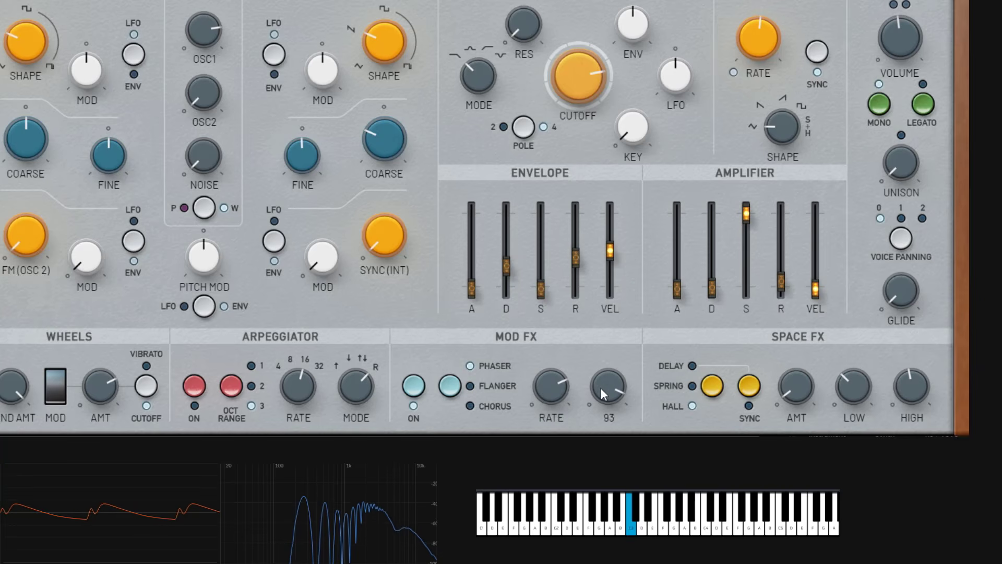
# - Compare the chorus with a faster phaser, finishing on chorus with the mod FX turned off
pyautogui.click(450, 386)
pyautogui.click(451, 386)
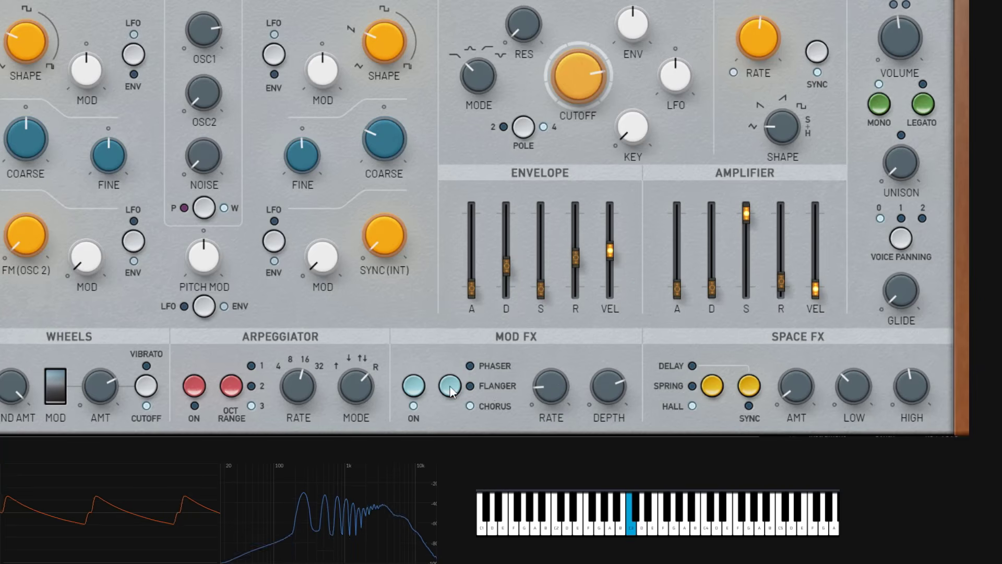
pyautogui.click(449, 387)
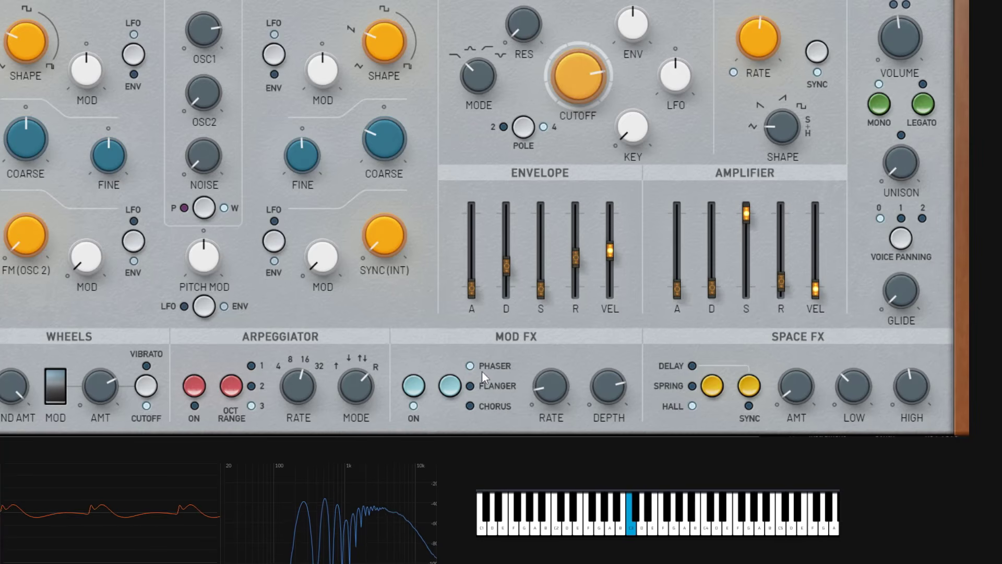
pyautogui.moveTo(552, 385)
pyautogui.moveTo(550, 385); pyautogui.dragTo(563, 305)
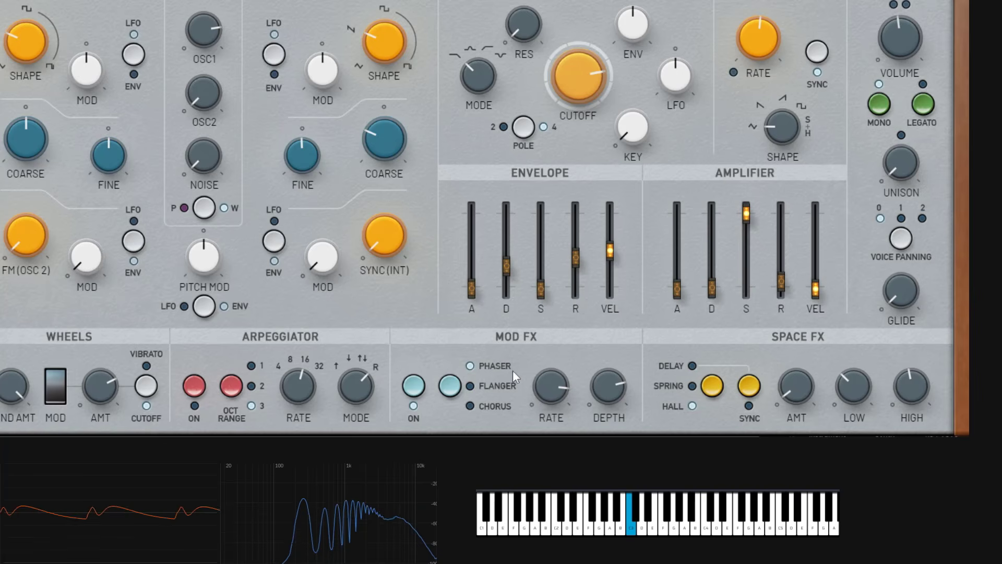
pyautogui.click(448, 387)
pyautogui.click(448, 387)
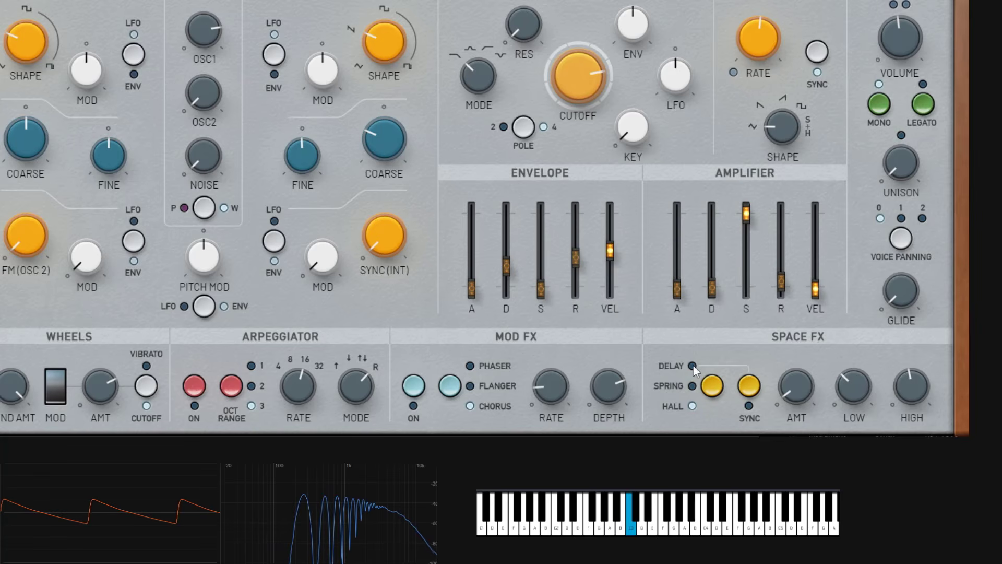
# - Switch the space FX to delay, with the amount at 74, a time longer than 1/8 and feedback at 91.0 %
pyautogui.click(712, 387)
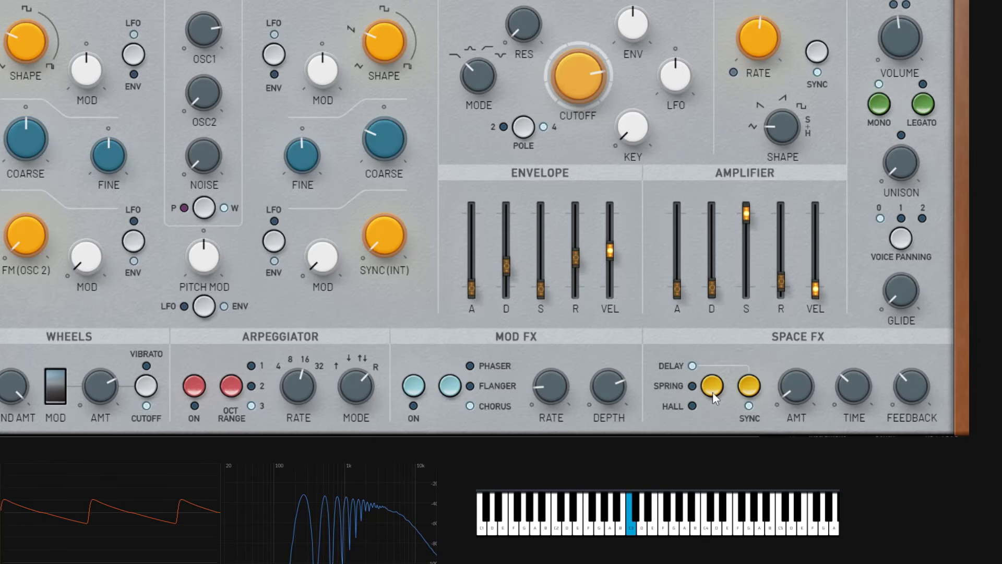
pyautogui.moveTo(796, 386); pyautogui.dragTo(804, 302)
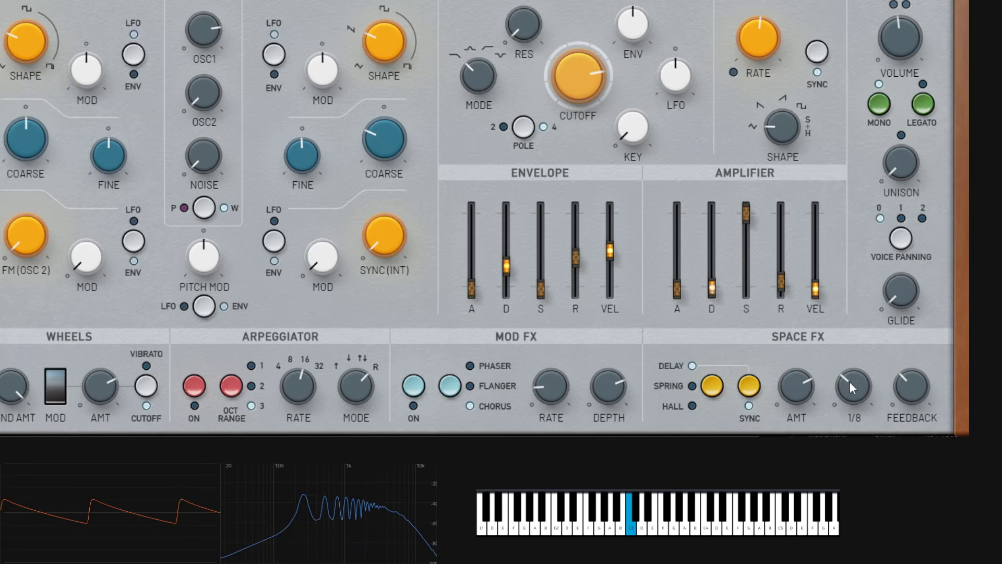
pyautogui.moveTo(850, 381)
pyautogui.mouseDown()
pyautogui.moveTo(846, 393)
pyautogui.moveTo(844, 379)
pyautogui.mouseUp()
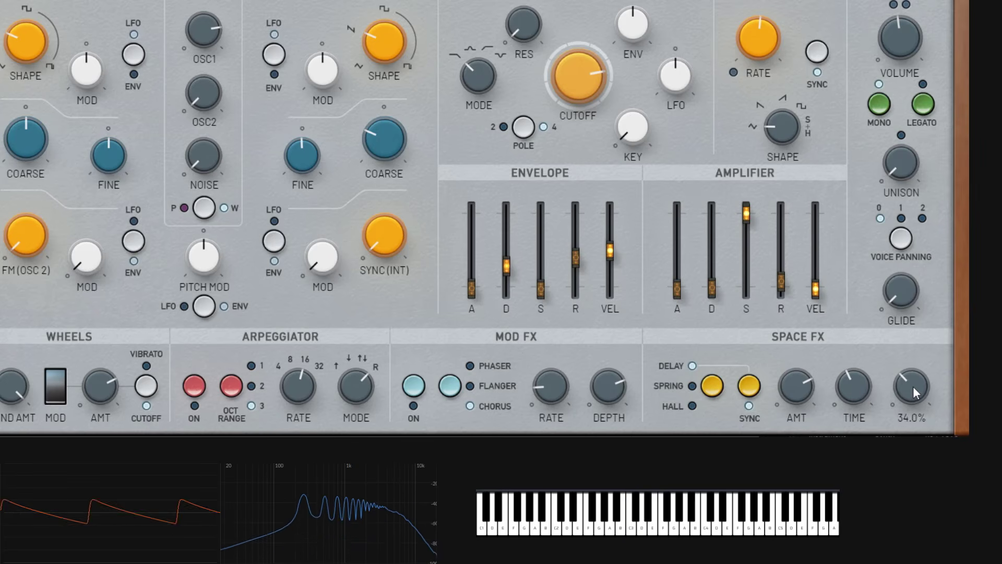
pyautogui.moveTo(913, 386); pyautogui.dragTo(904, 334)
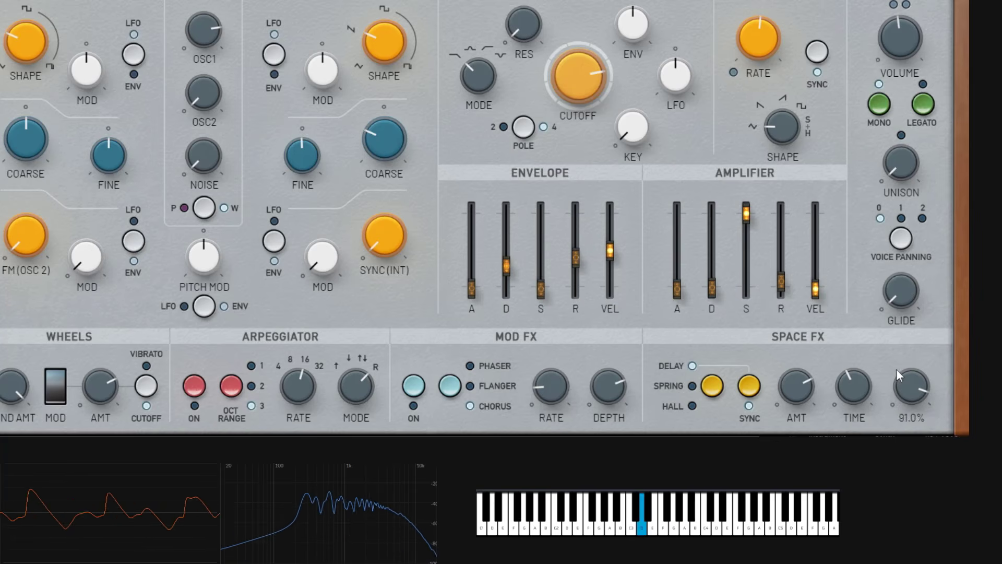
# - Audition the spring reverb at an amount of 74 and move on to the hall reverb
pyautogui.click(711, 385)
pyautogui.moveTo(794, 387)
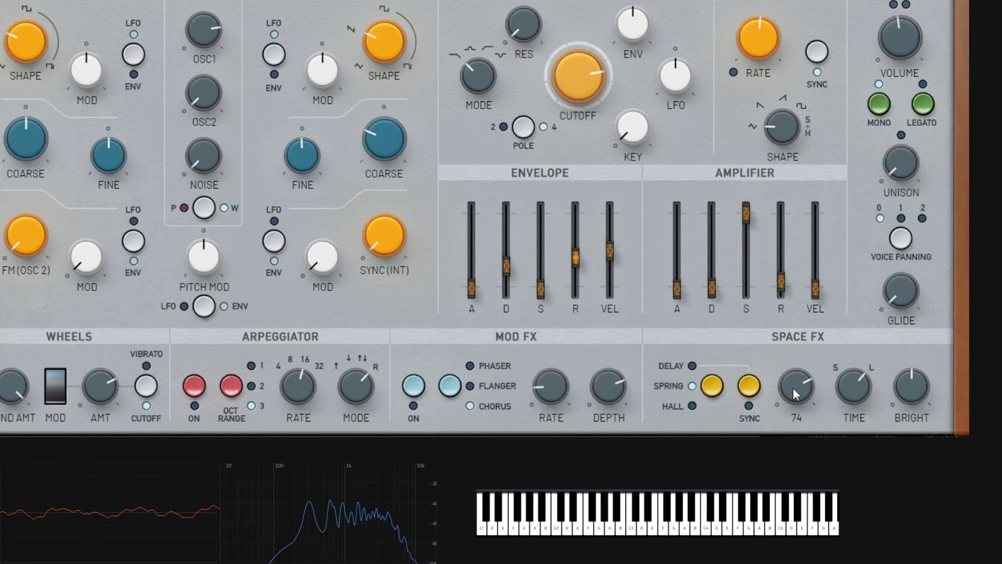
pyautogui.click(714, 389)
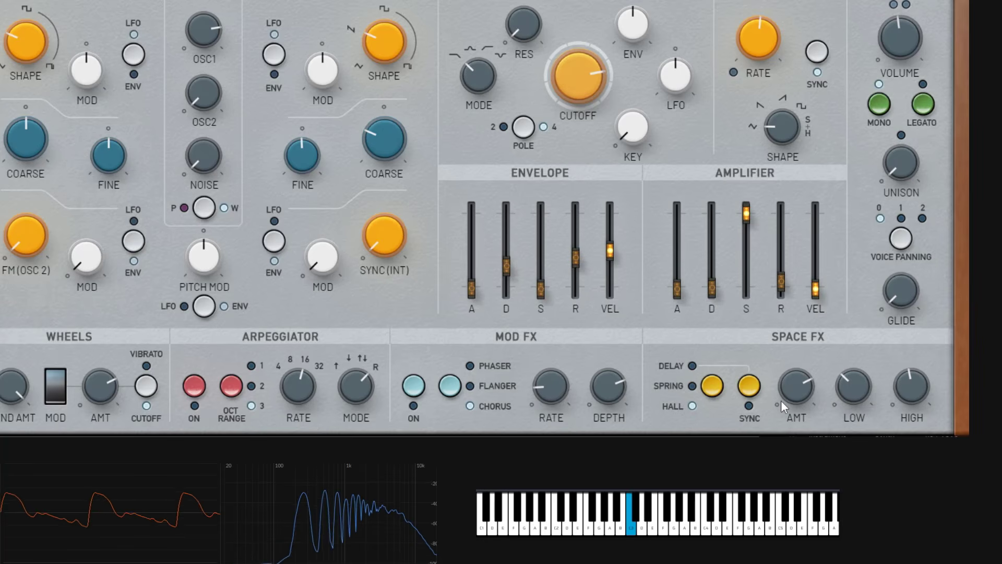
# - Return the space FX to delay and raise its amount slightly, its feedback past 63.0 % and its time to 1/2 t
pyautogui.click(708, 392)
pyautogui.moveTo(795, 388)
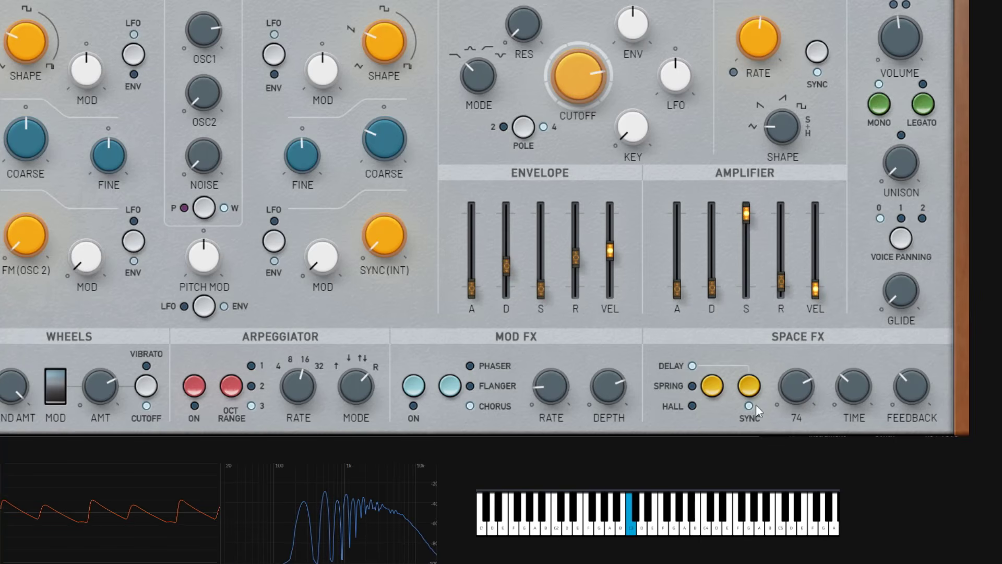
pyautogui.moveTo(788, 398); pyautogui.dragTo(790, 392)
pyautogui.moveTo(920, 390); pyautogui.dragTo(923, 346)
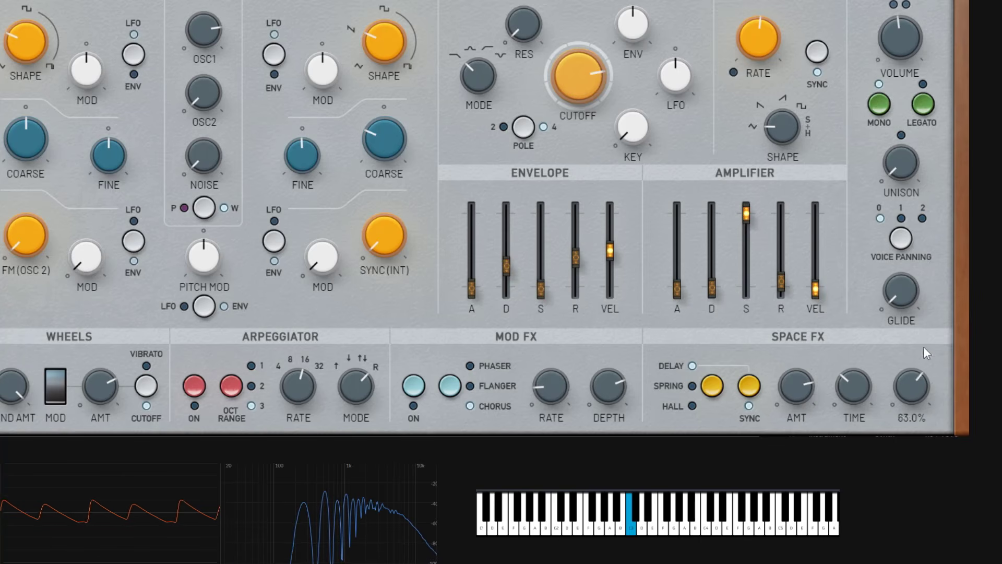
pyautogui.moveTo(798, 383); pyautogui.dragTo(816, 392)
pyautogui.moveTo(907, 390); pyautogui.dragTo(859, 360)
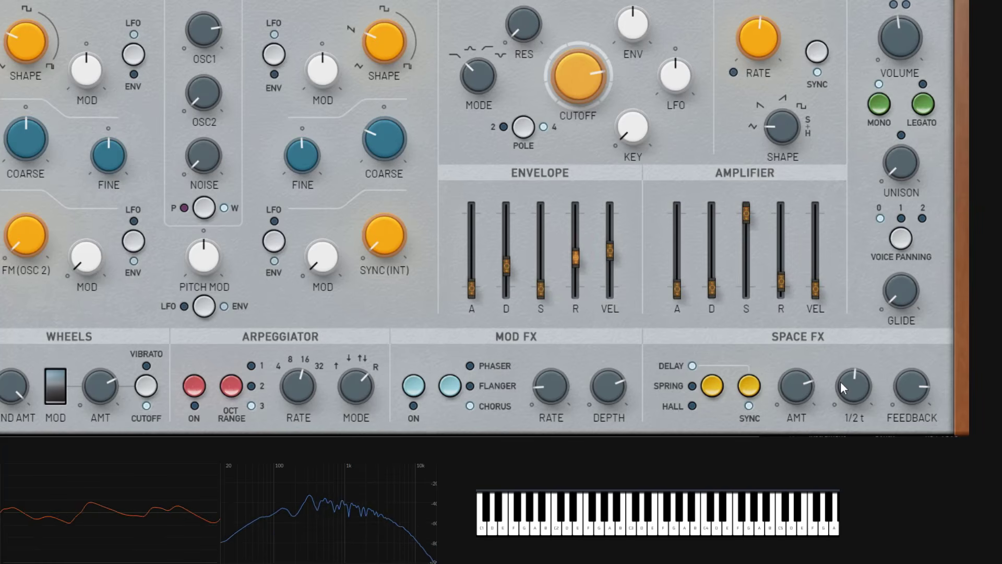
# - Cycle the space FX through spring and hall back to delay, twice
pyautogui.click(716, 393)
pyautogui.click(716, 393)
pyautogui.click(717, 393)
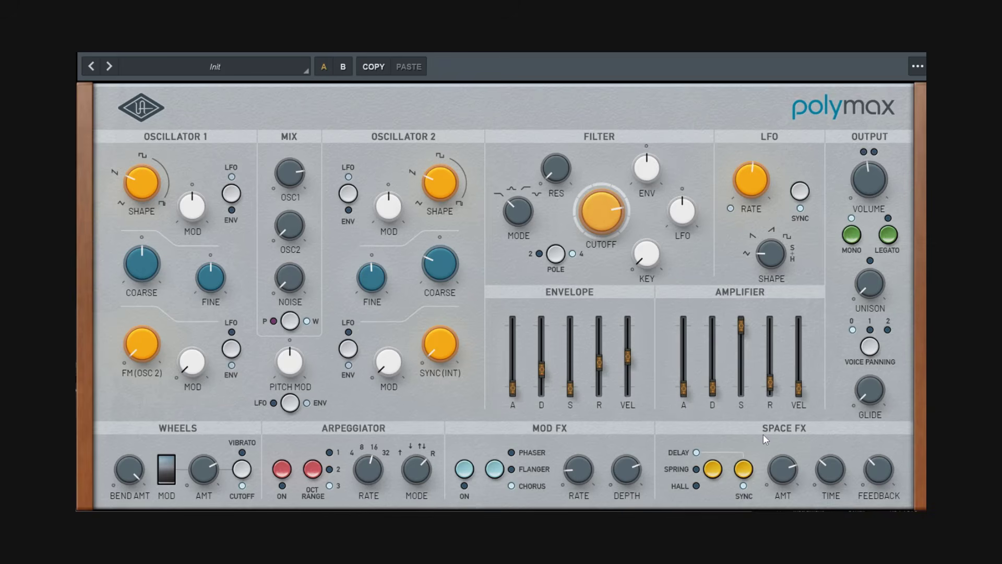
pyautogui.click(715, 471)
pyautogui.click(715, 471)
pyautogui.click(715, 470)
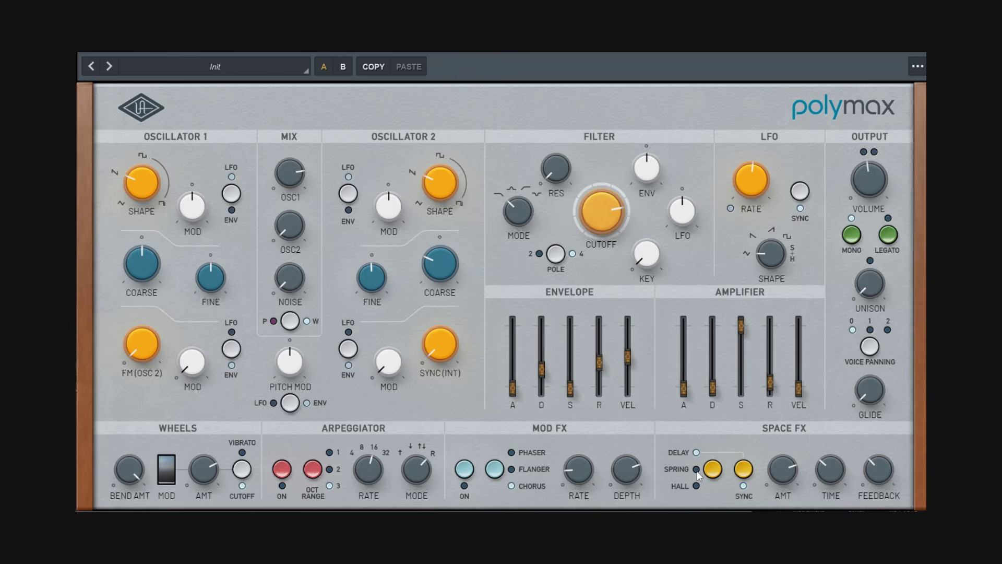